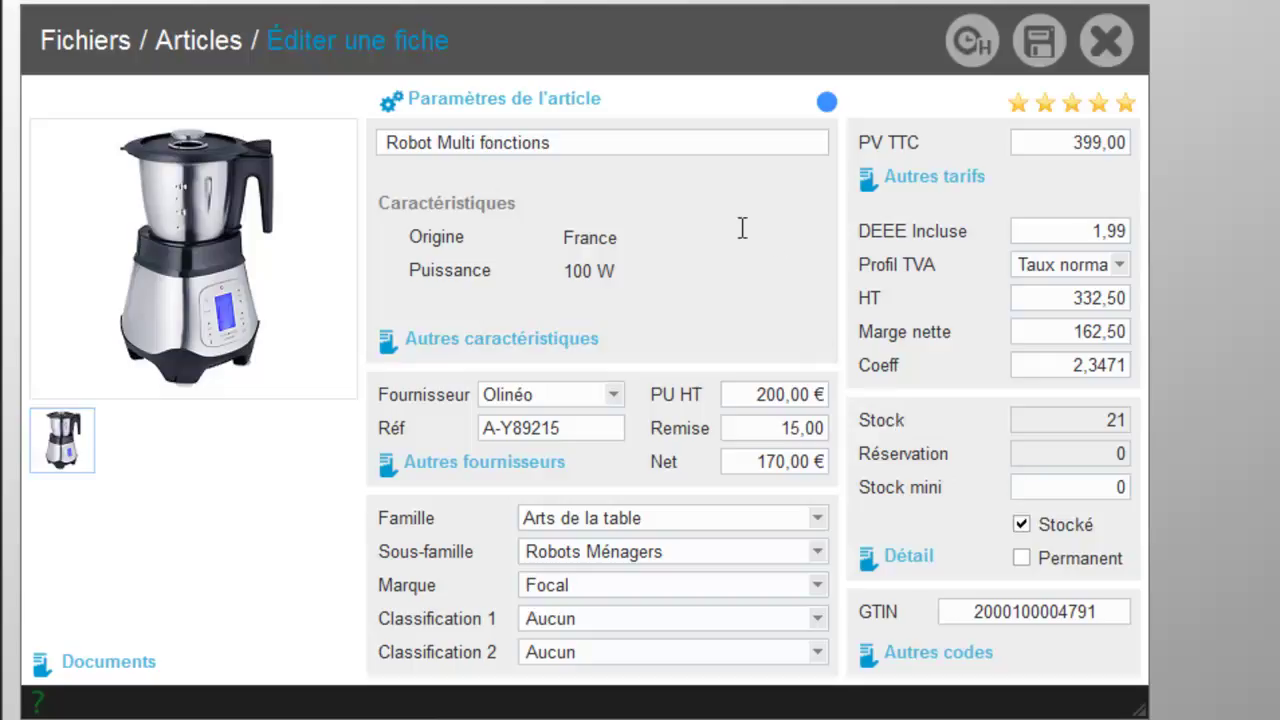
# Examine the designation, supplier, purchase price, PV TTC, GTIN and characteristics on the Robot Multi fonctions article sheet.
pyautogui.click(588, 150)
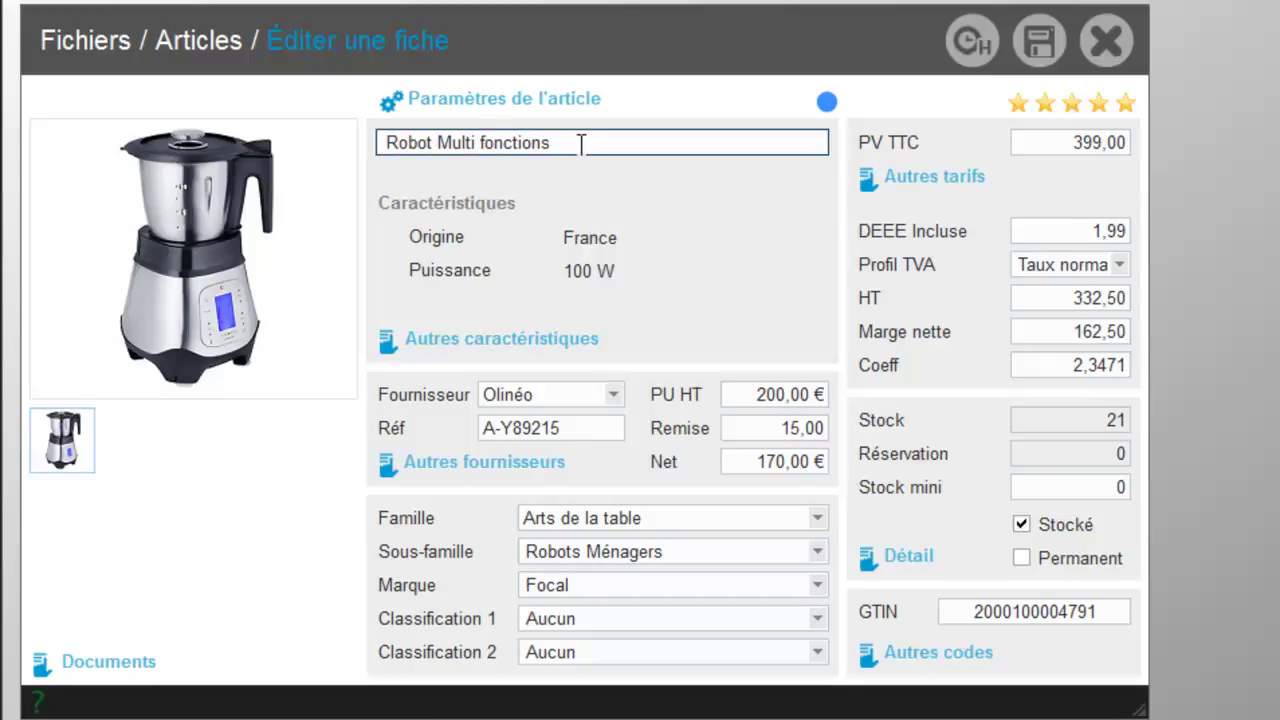
pyautogui.tripleClick(582, 145)
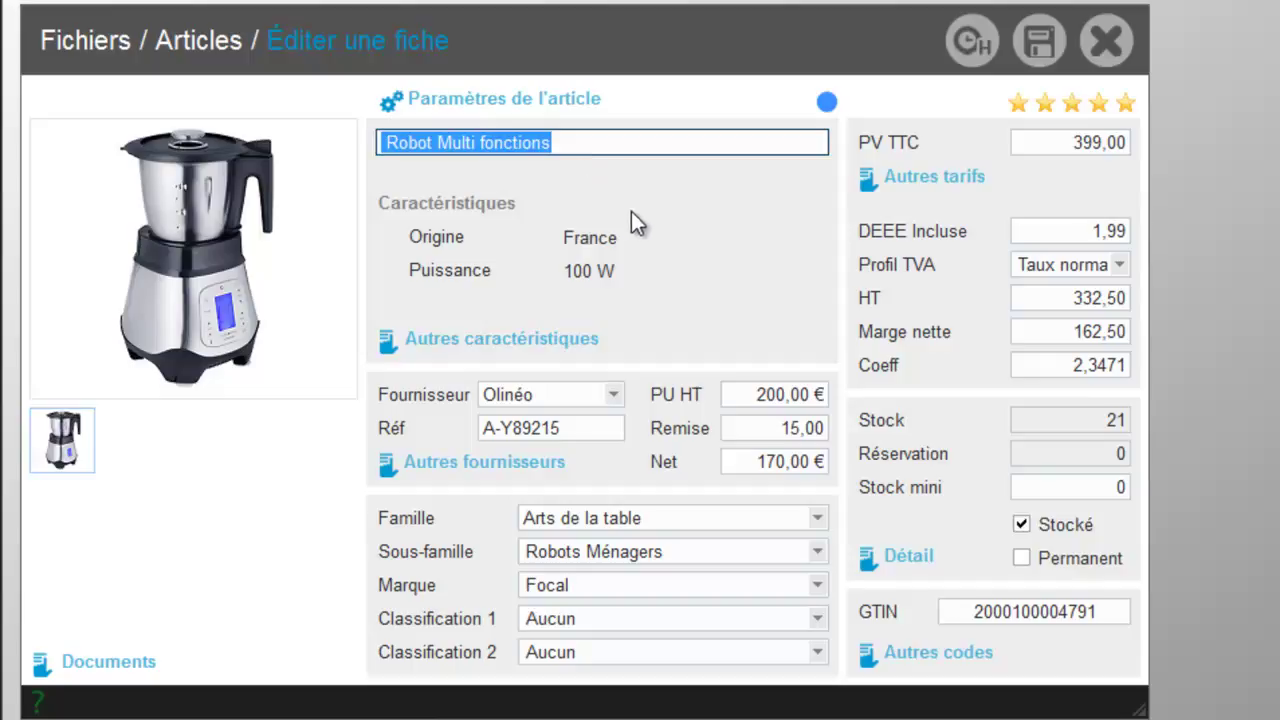
pyautogui.click(571, 396)
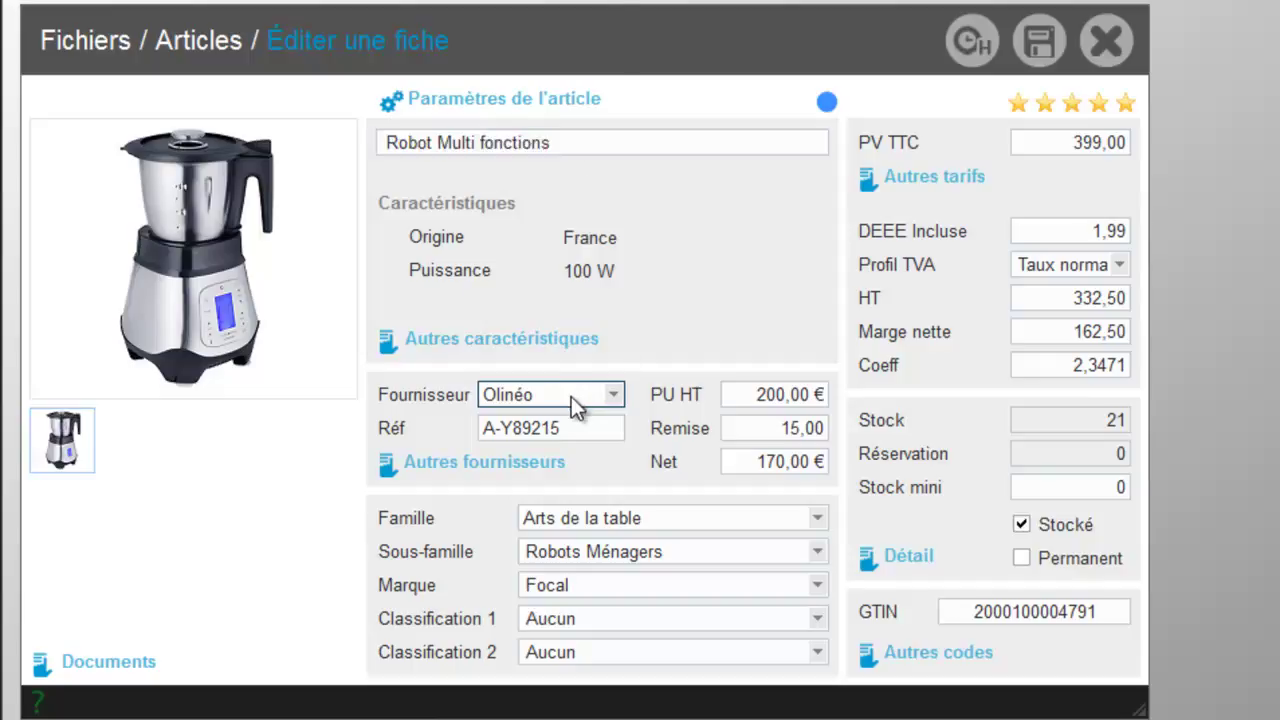
pyautogui.click(792, 396)
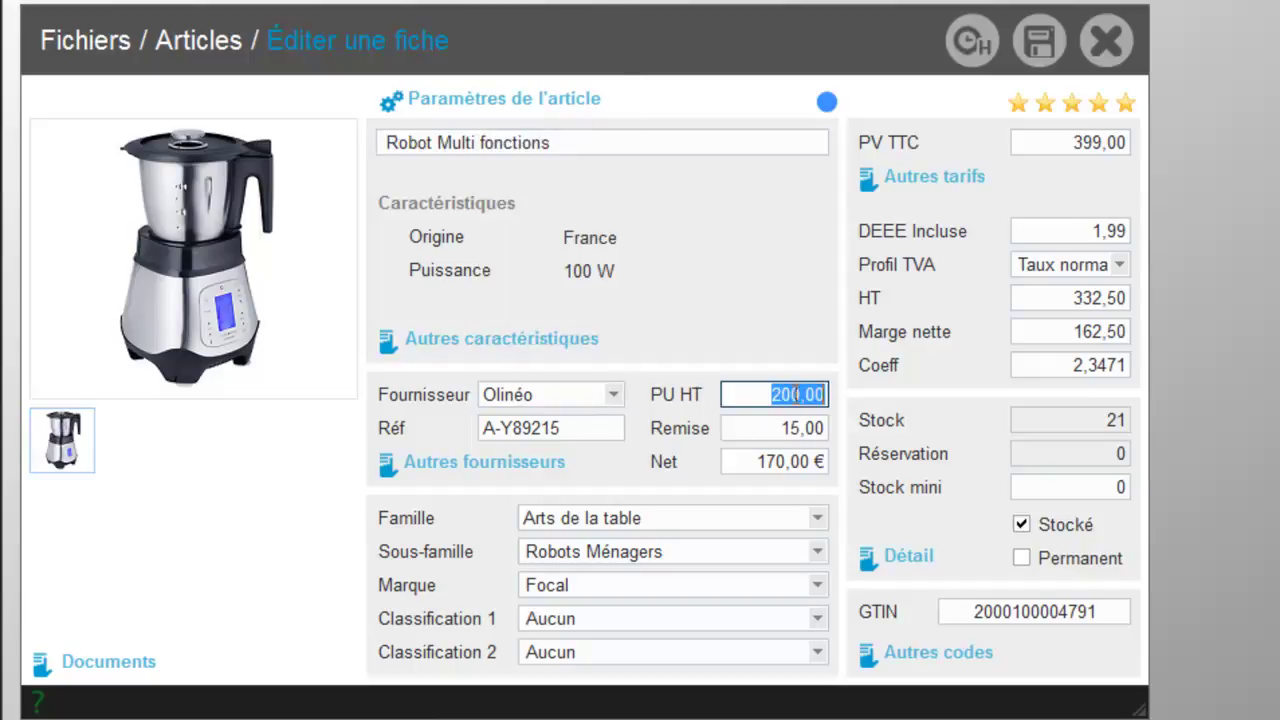
pyautogui.click(1057, 143)
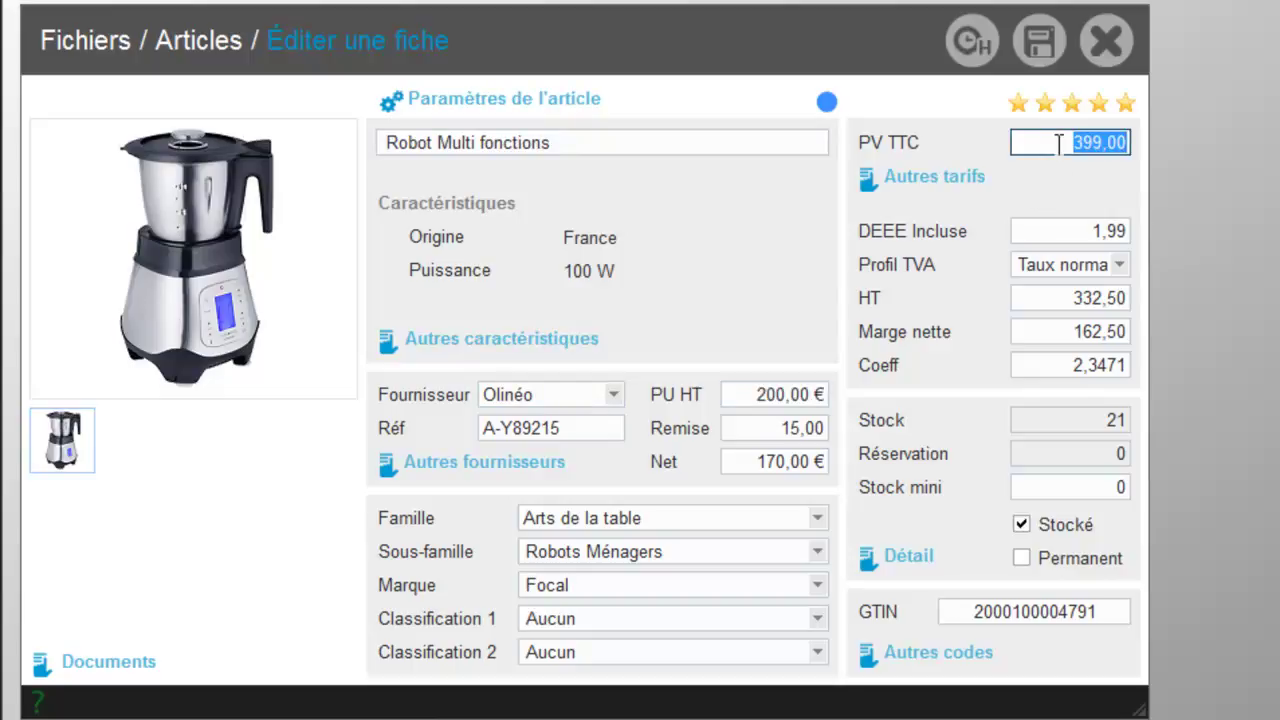
pyautogui.click(1002, 613)
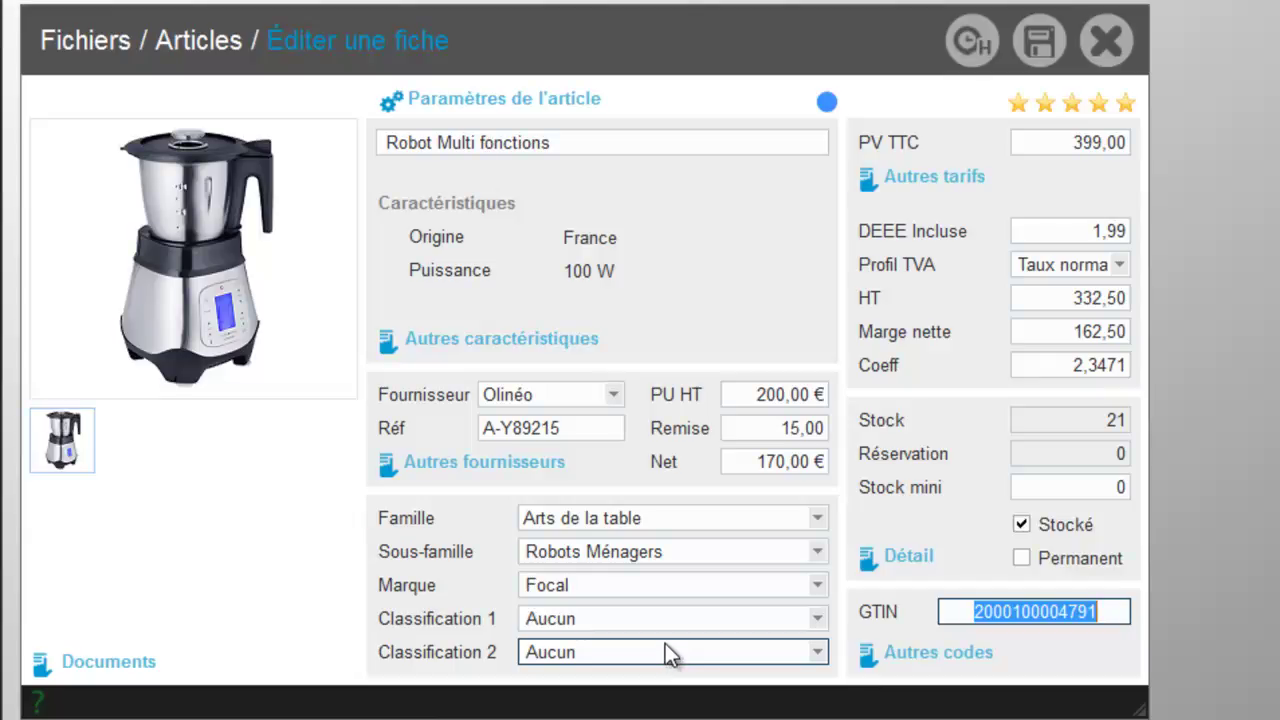
pyautogui.click(625, 247)
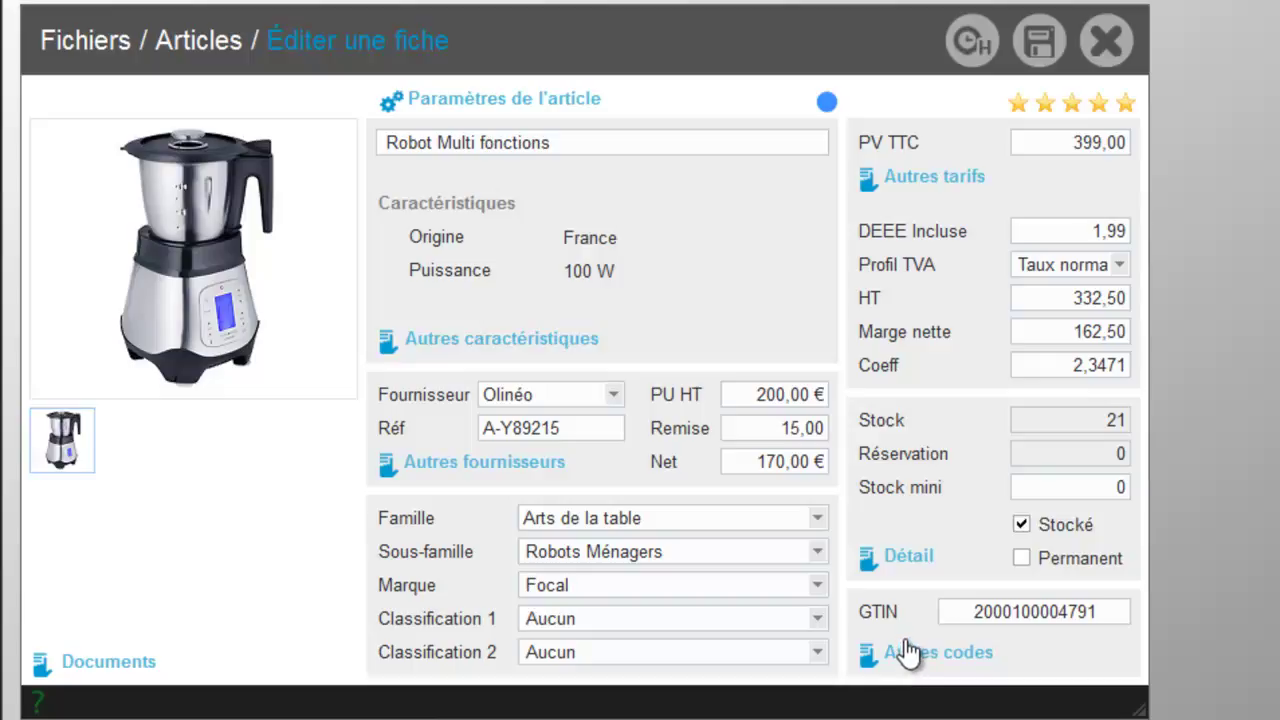
# Review the article's other price levels, including the Pro rate, and return to the article sheet.
pyautogui.click(928, 183)
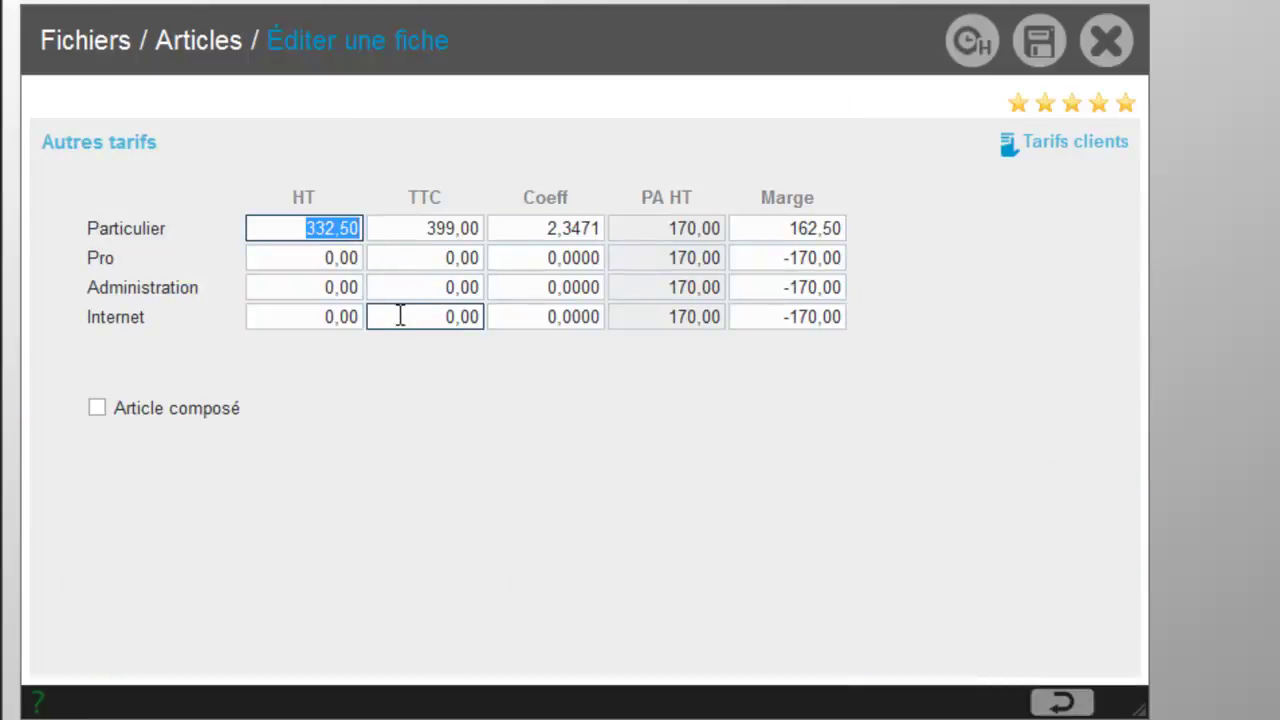
pyautogui.click(341, 259)
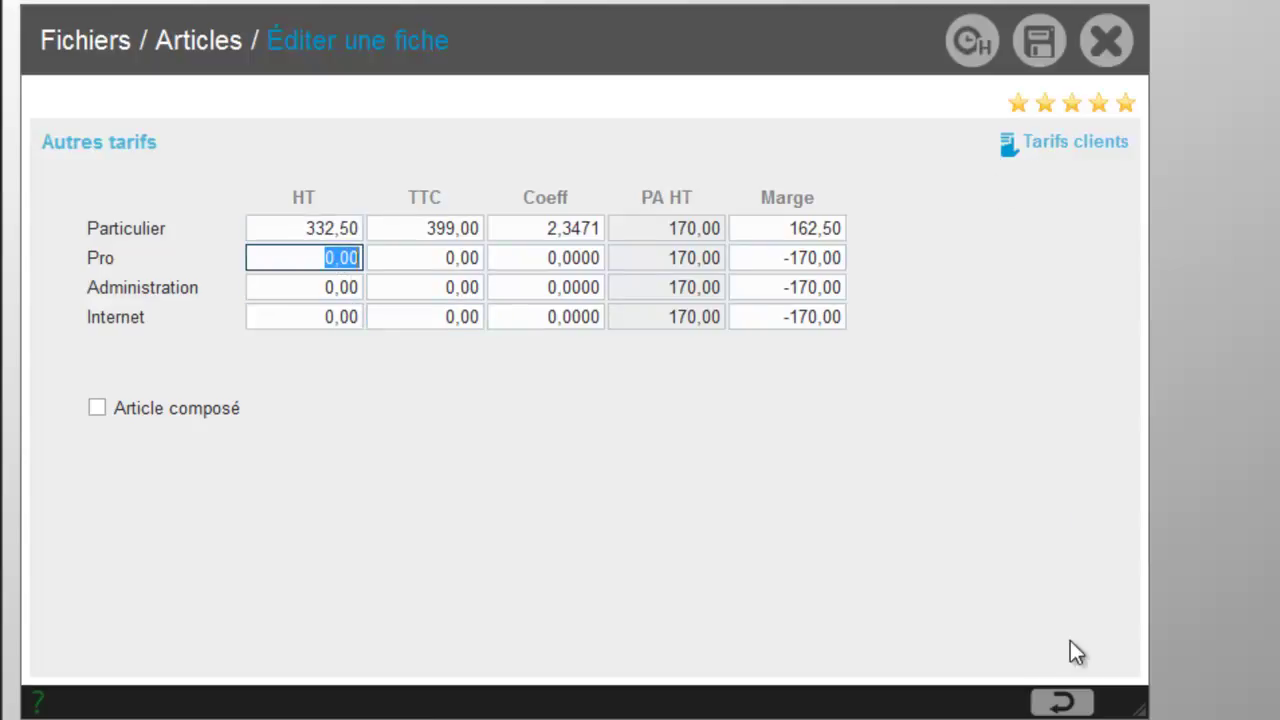
pyautogui.click(1060, 702)
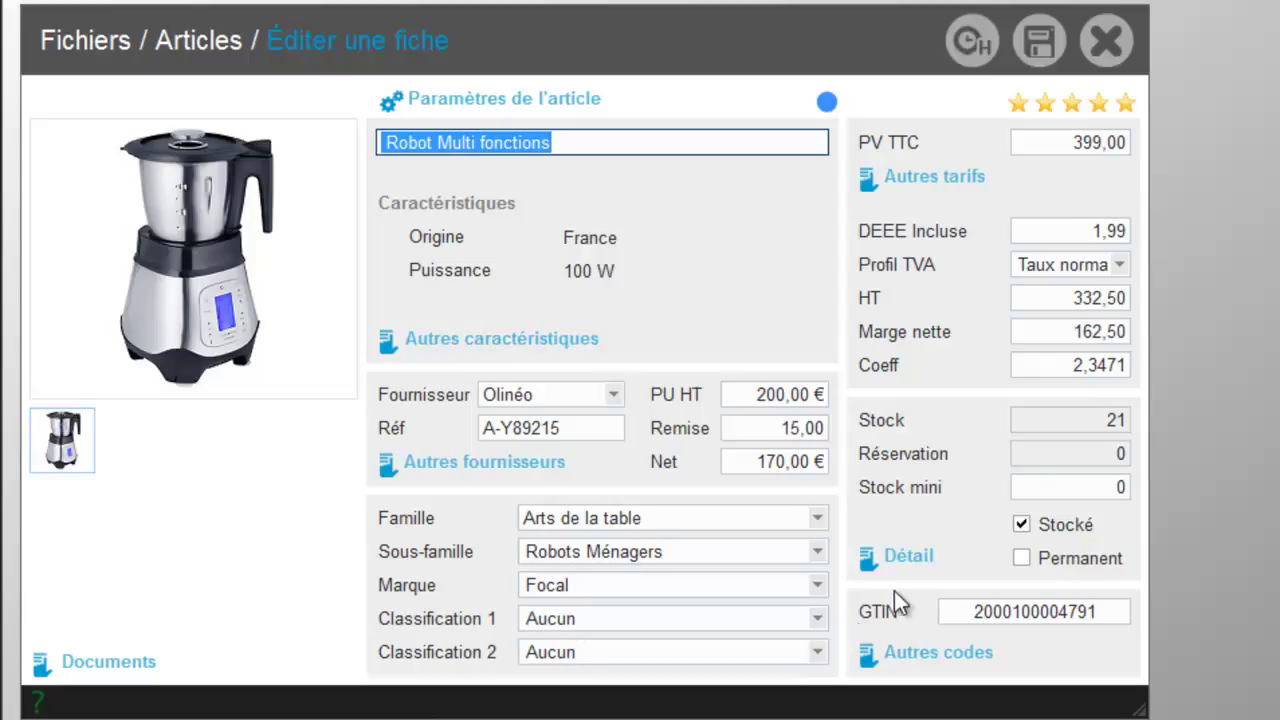
# View the article's stock details, load its 2017 monthly statistics by quantity, and return to the article sheet.
pyautogui.click(905, 556)
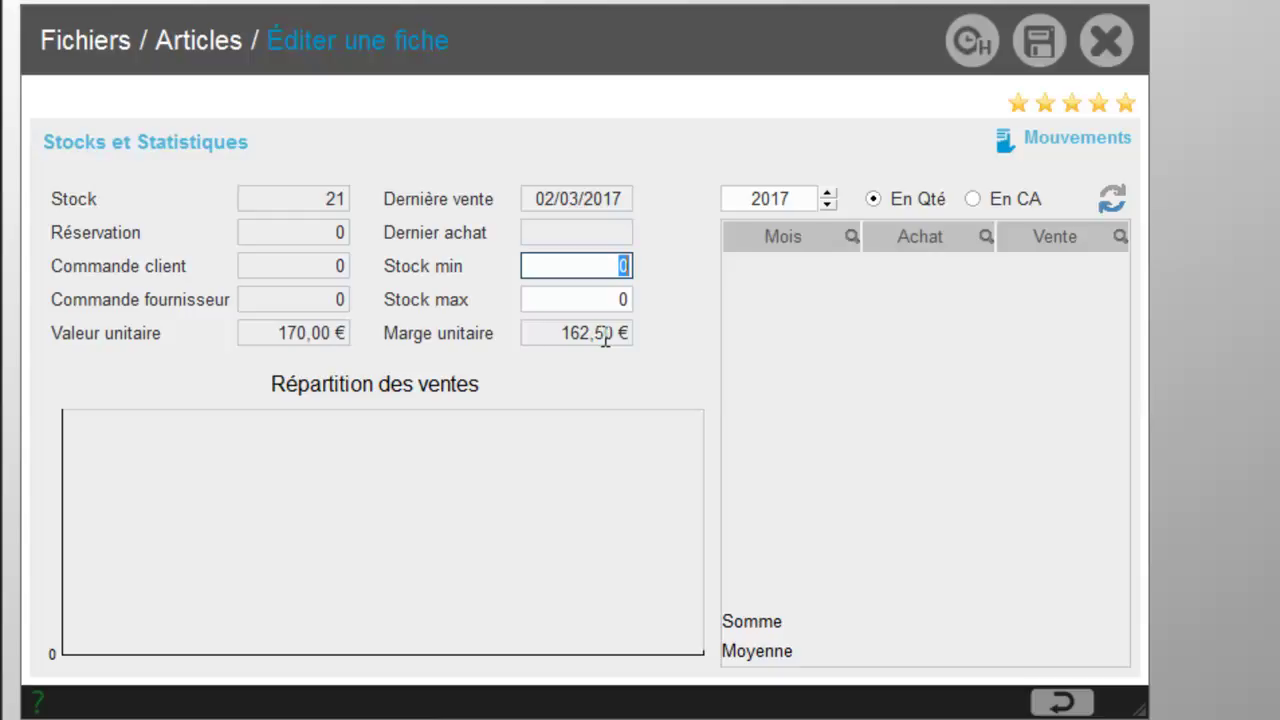
pyautogui.click(1108, 201)
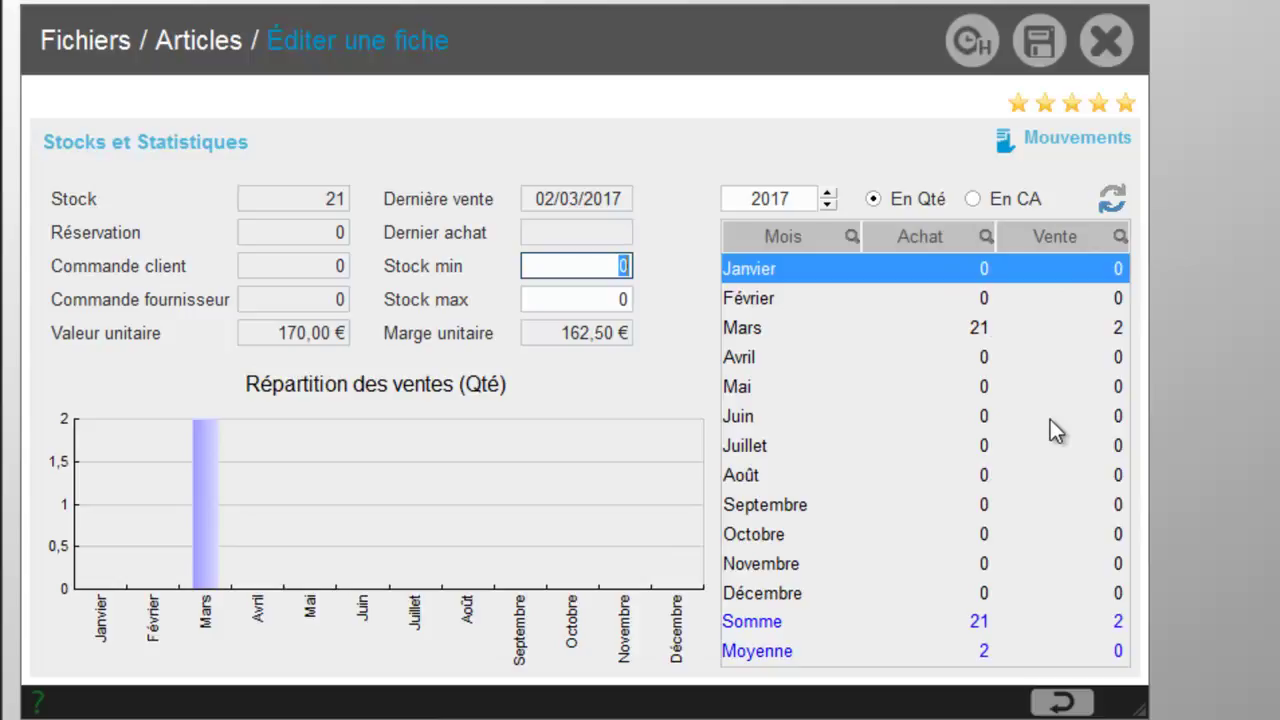
pyautogui.click(1062, 704)
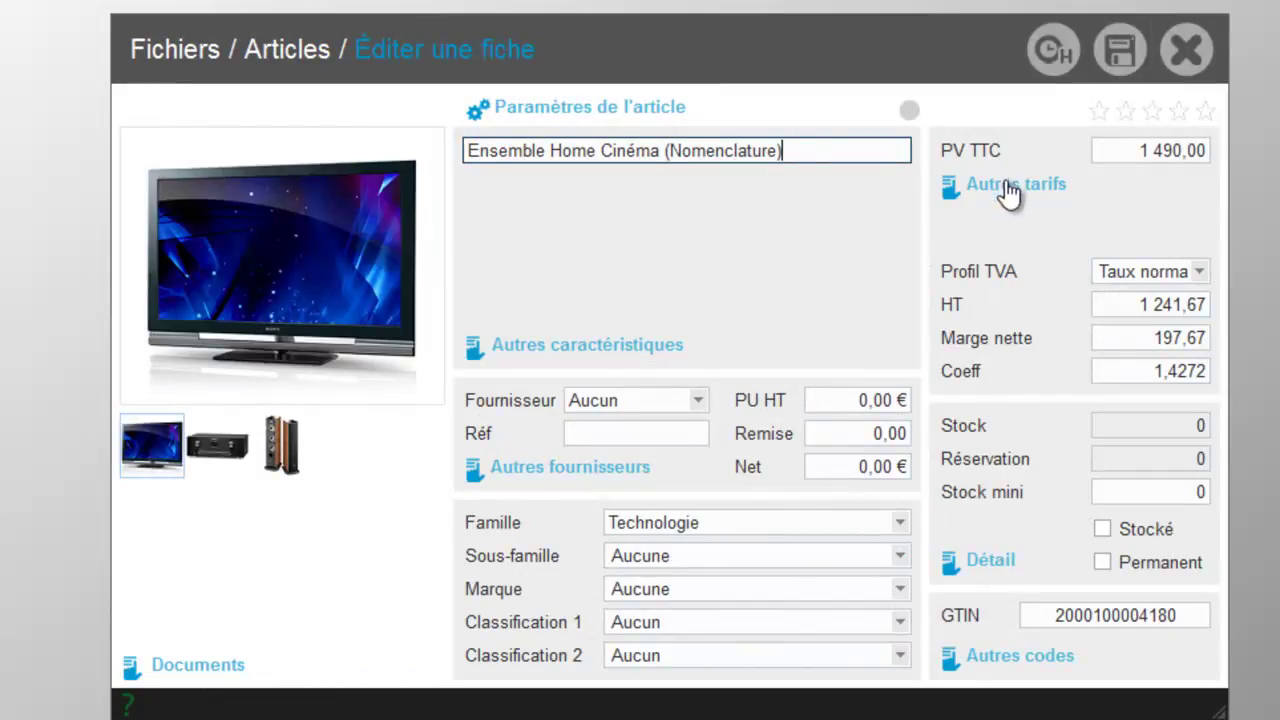
# Open the other price levels of Ensemble Home Cinéma (Nomenclature) and examine the components of the composite article.
pyautogui.click(1007, 186)
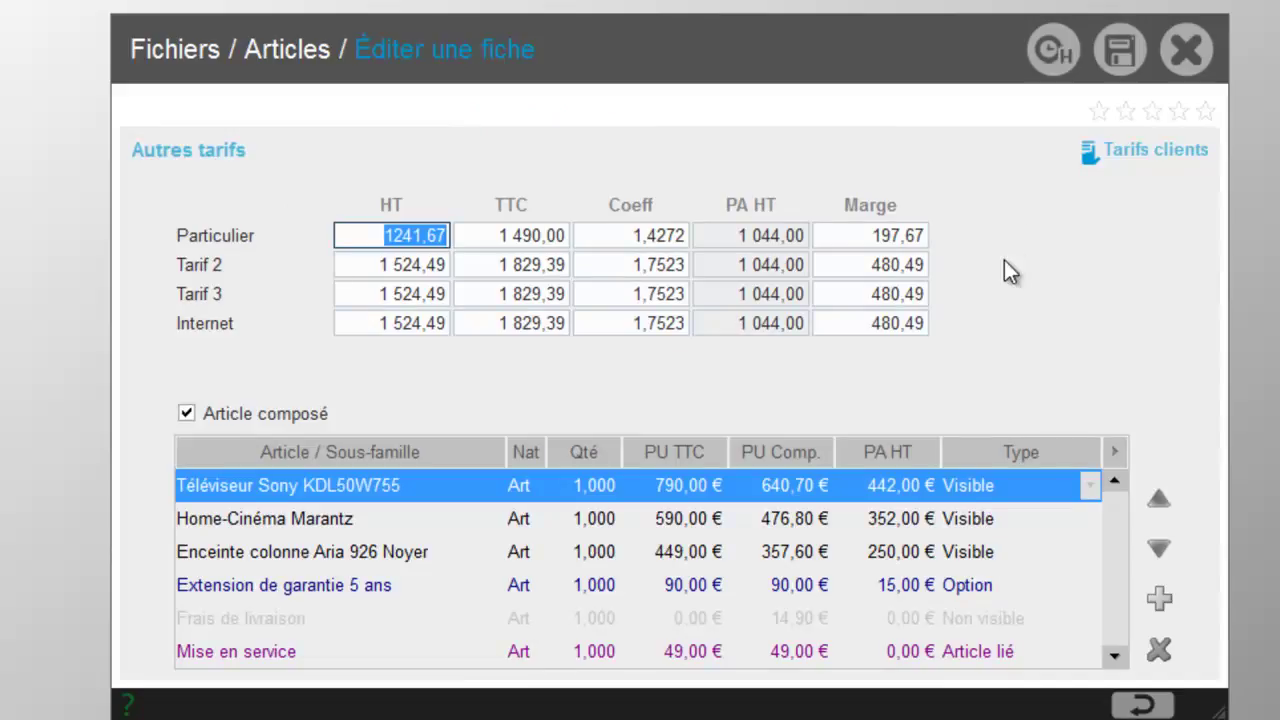
pyautogui.click(781, 545)
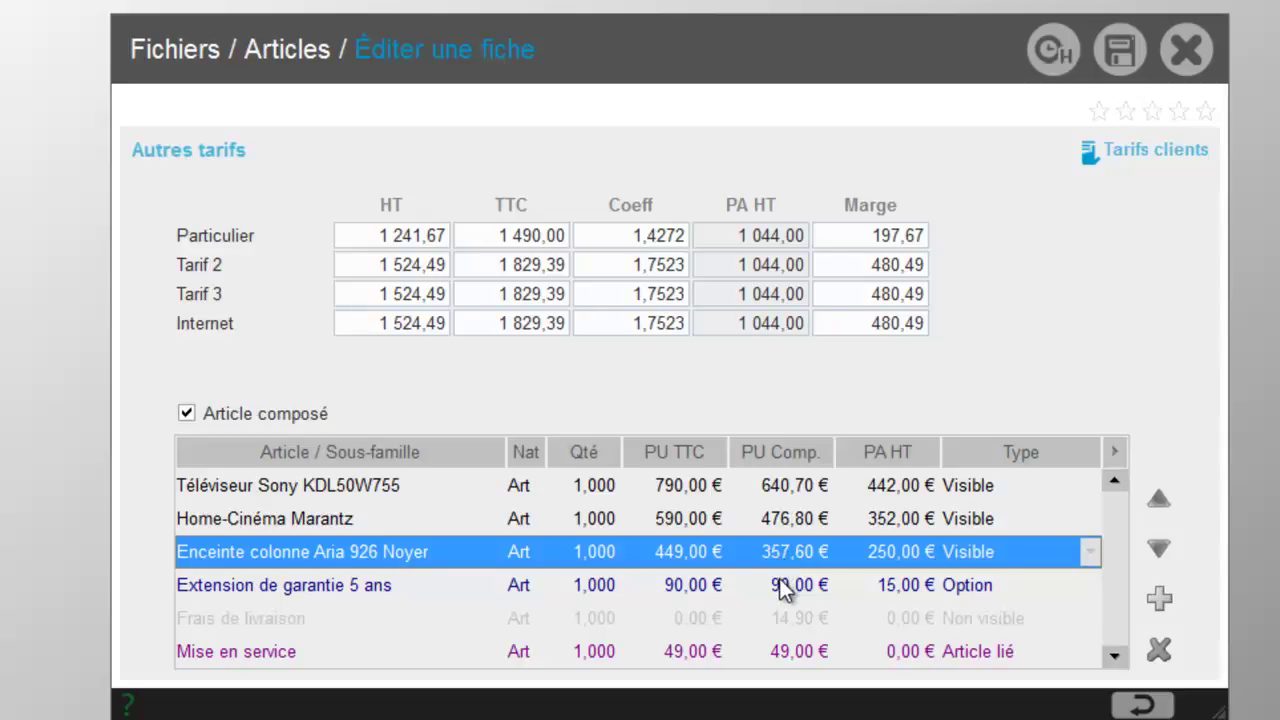
pyautogui.click(781, 586)
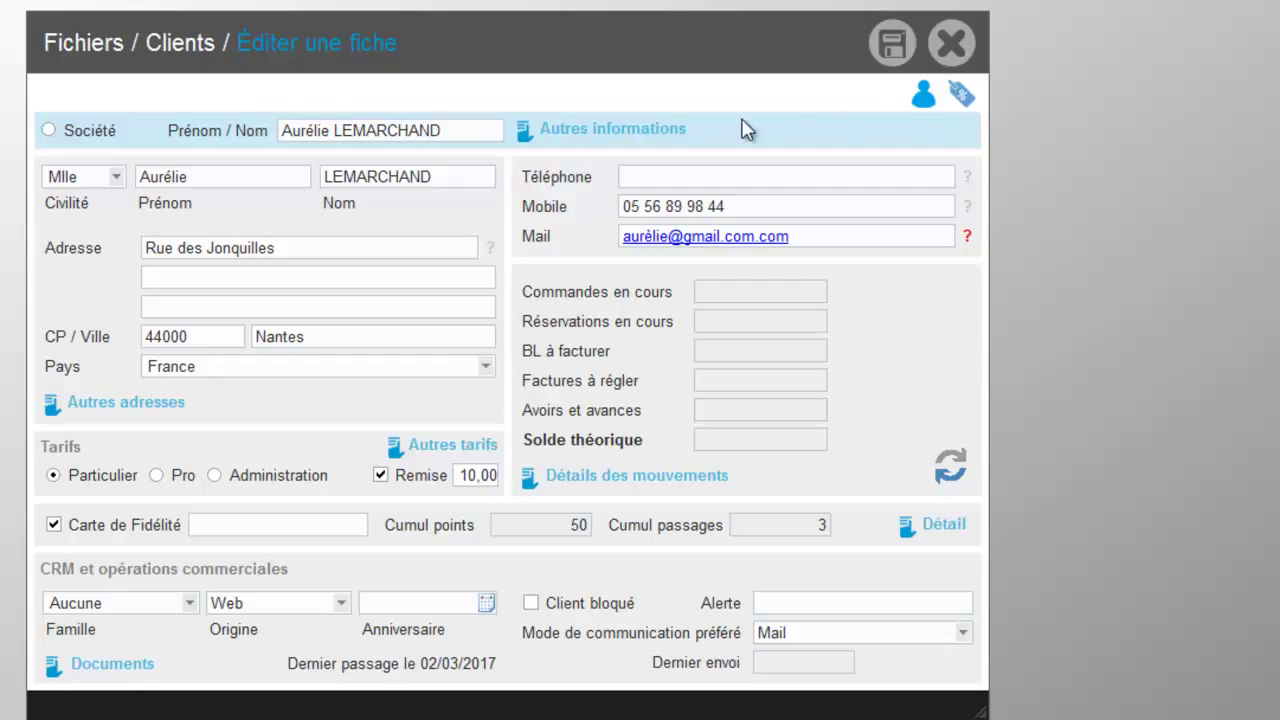
pyautogui.click(627, 212)
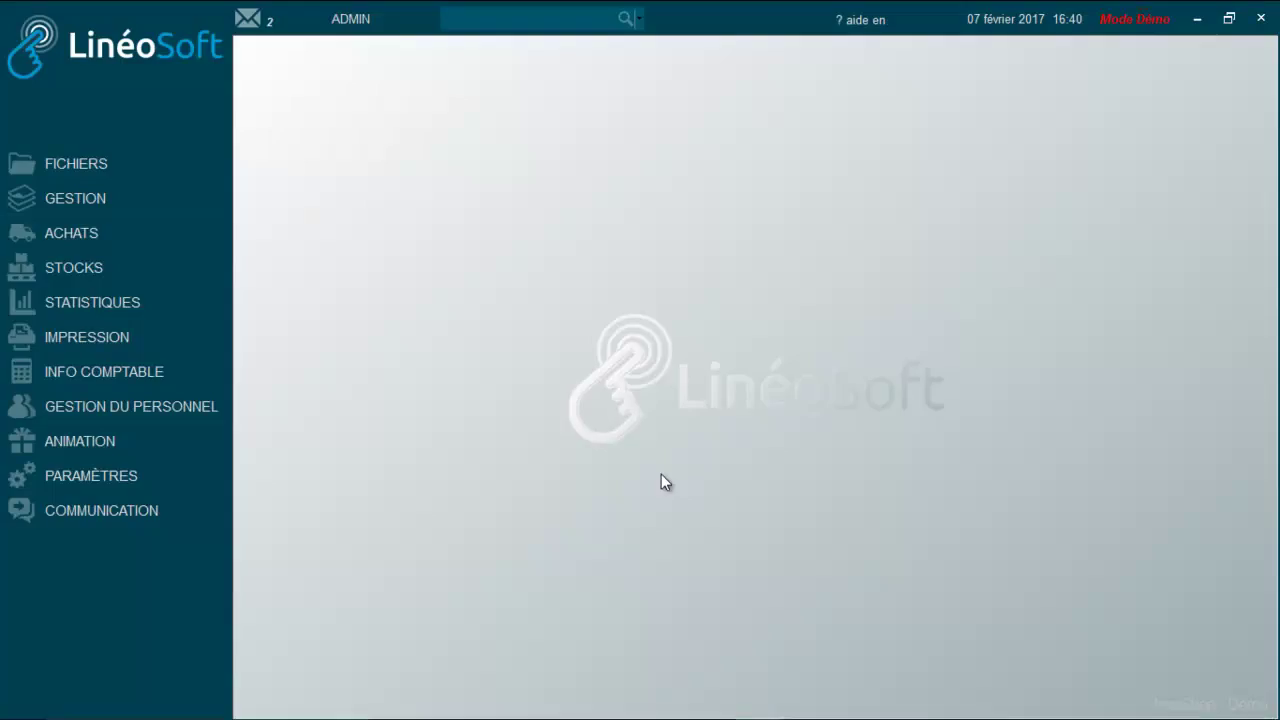
# Open the advertising operation Catalogue de rentrée and review its title, number of mailings and code.
pyautogui.click(148, 440)
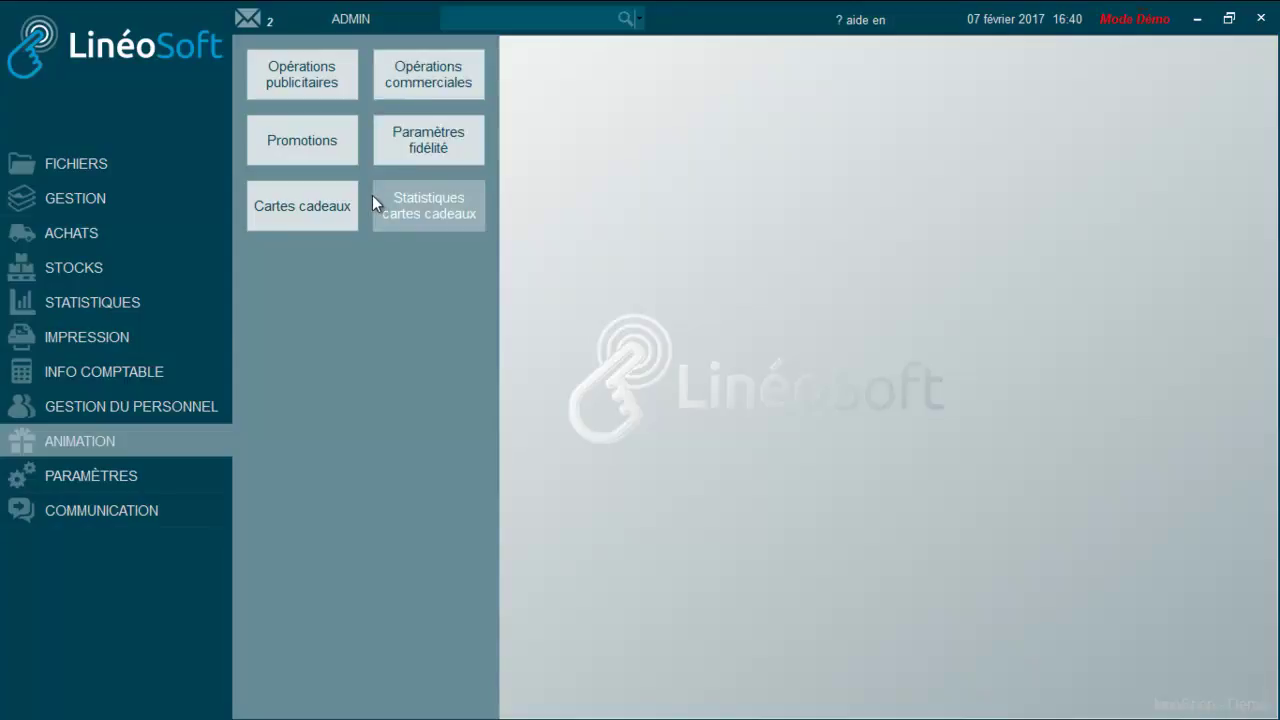
pyautogui.click(333, 84)
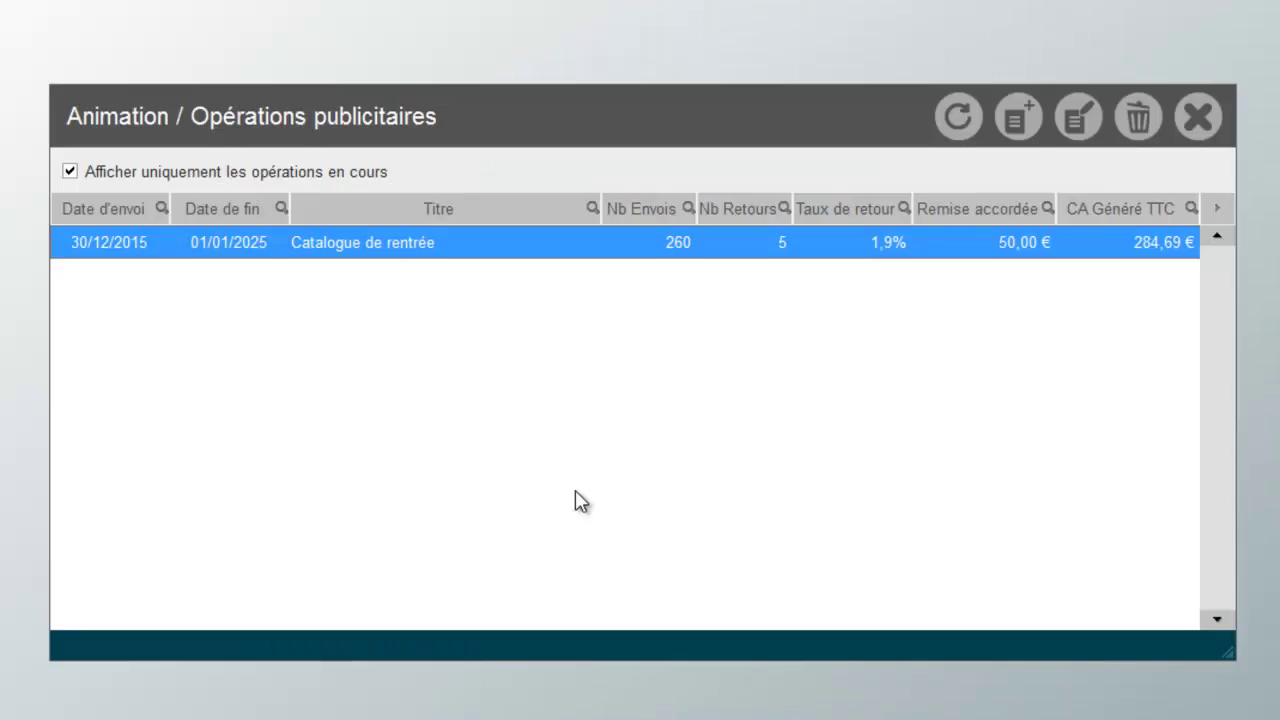
pyautogui.doubleClick(436, 250)
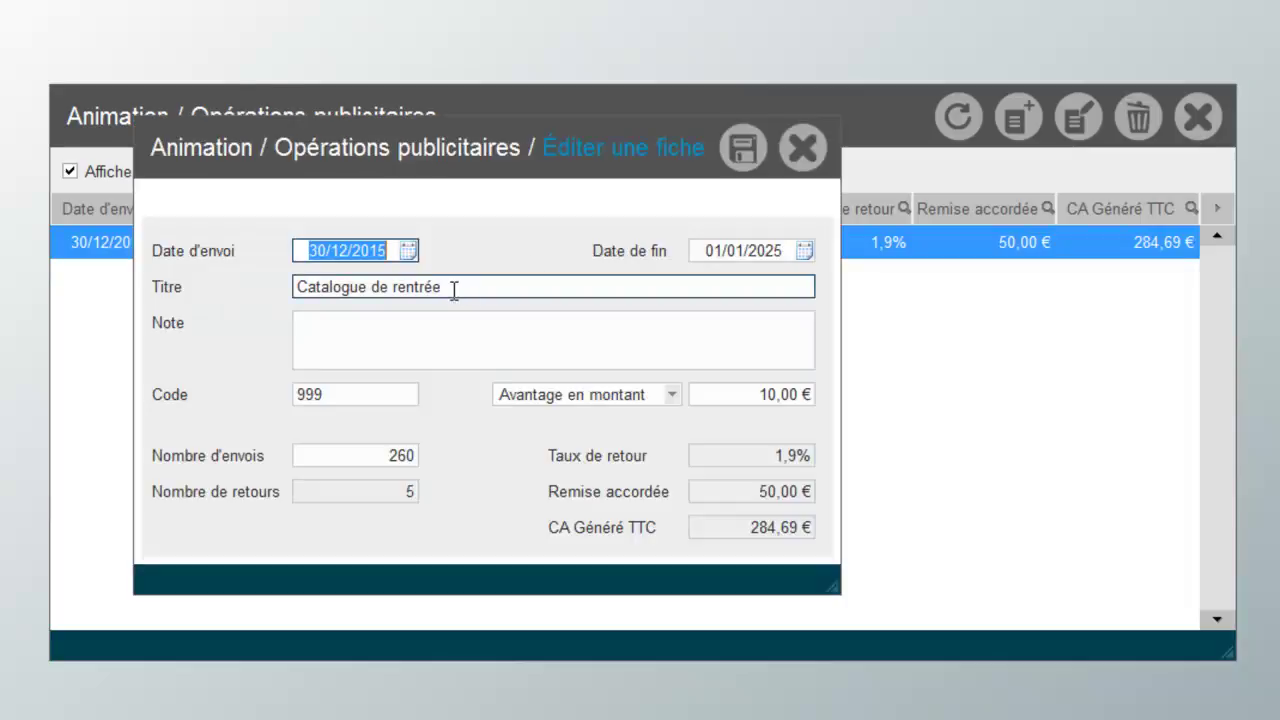
pyautogui.click(453, 287)
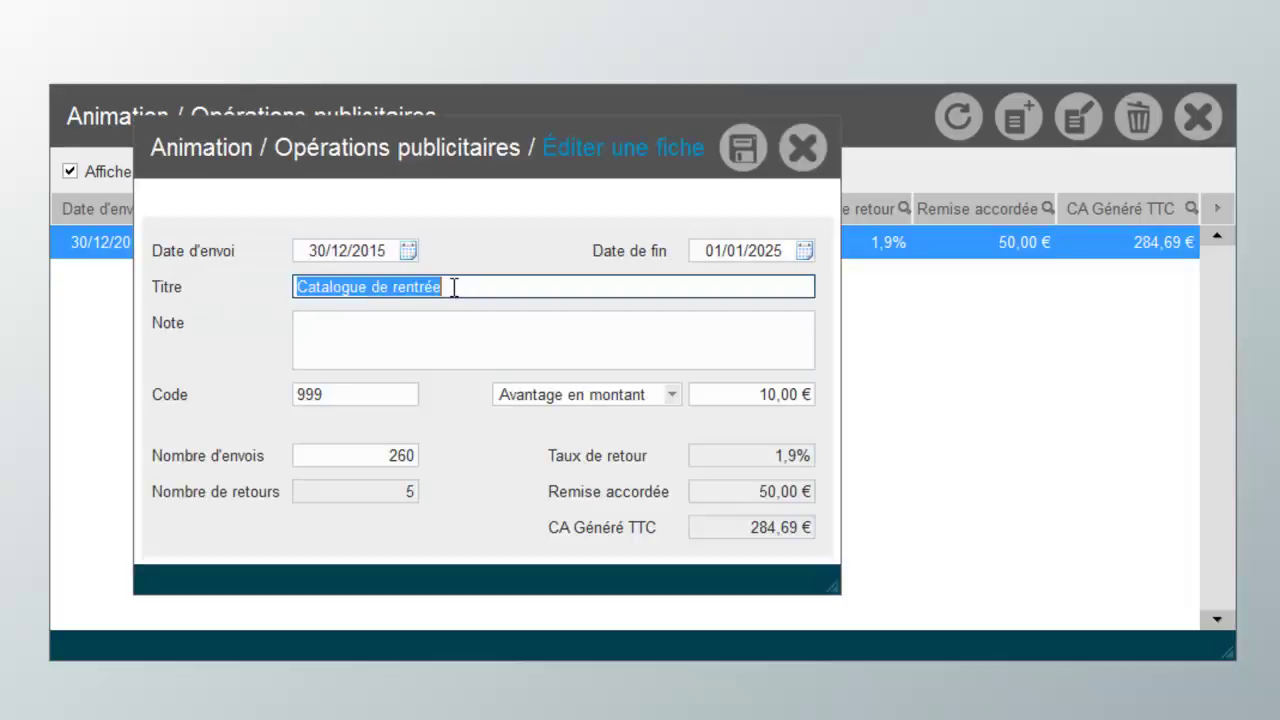
pyautogui.click(366, 456)
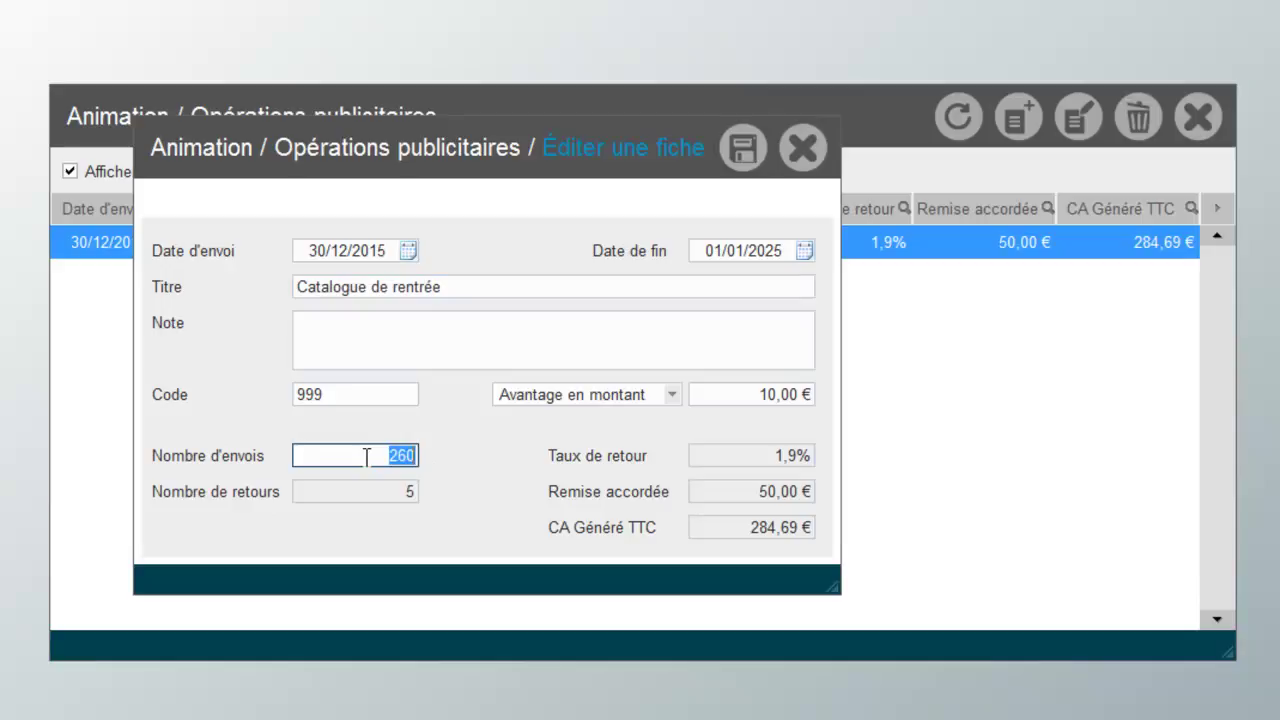
pyautogui.click(348, 395)
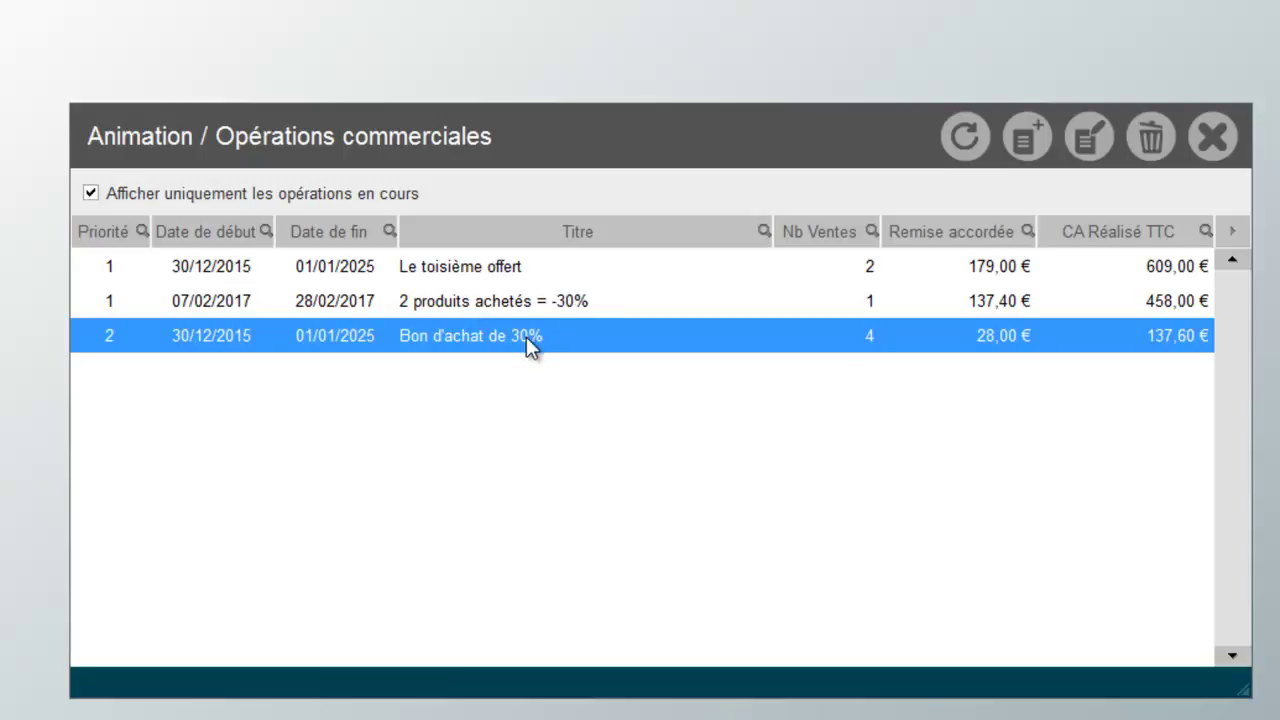
# Open the commercial operation "2 produits achetés = -30%" to view its settings.
pyautogui.click(507, 301)
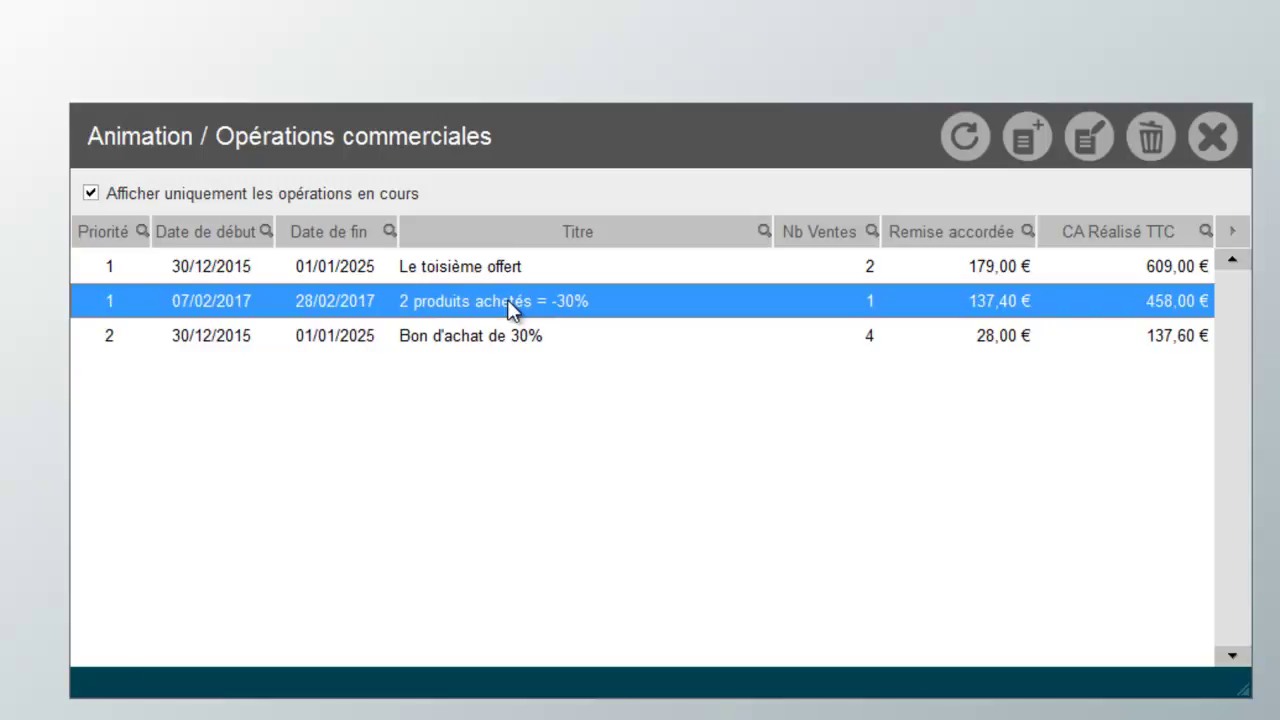
pyautogui.doubleClick(507, 300)
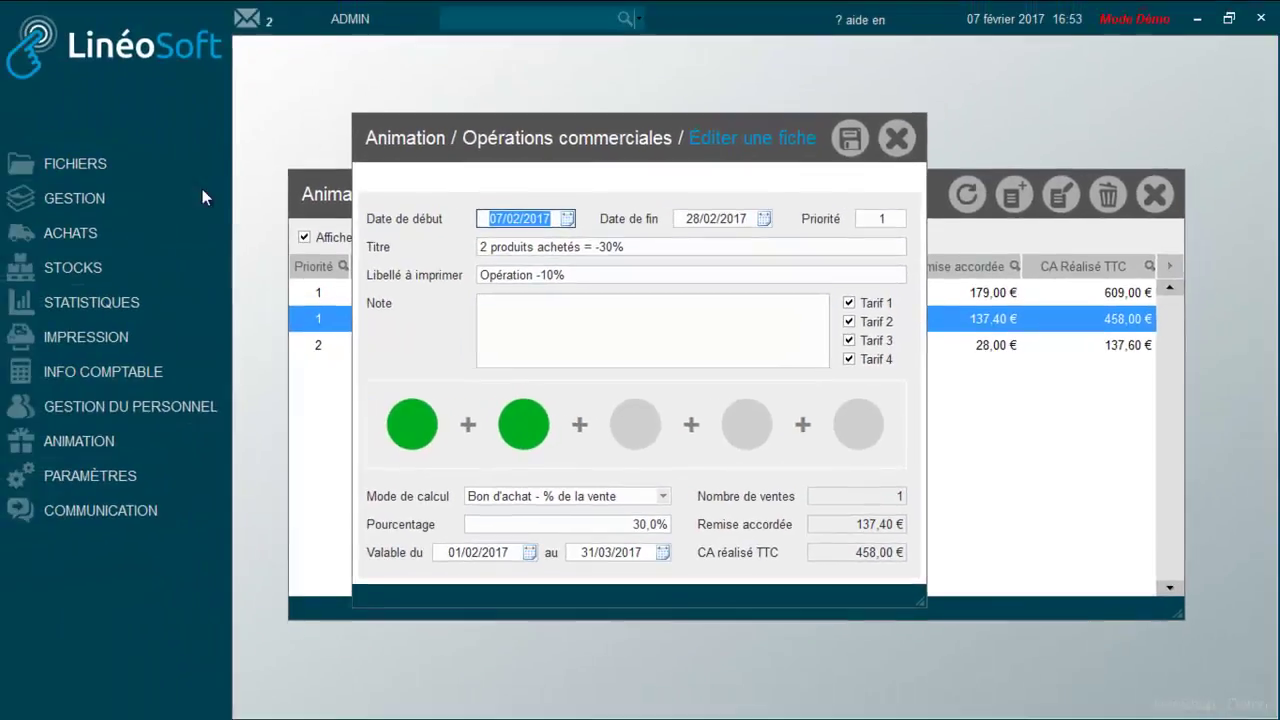
# Open the article file and list the articles of the Arts de la table family.
pyautogui.click(72, 168)
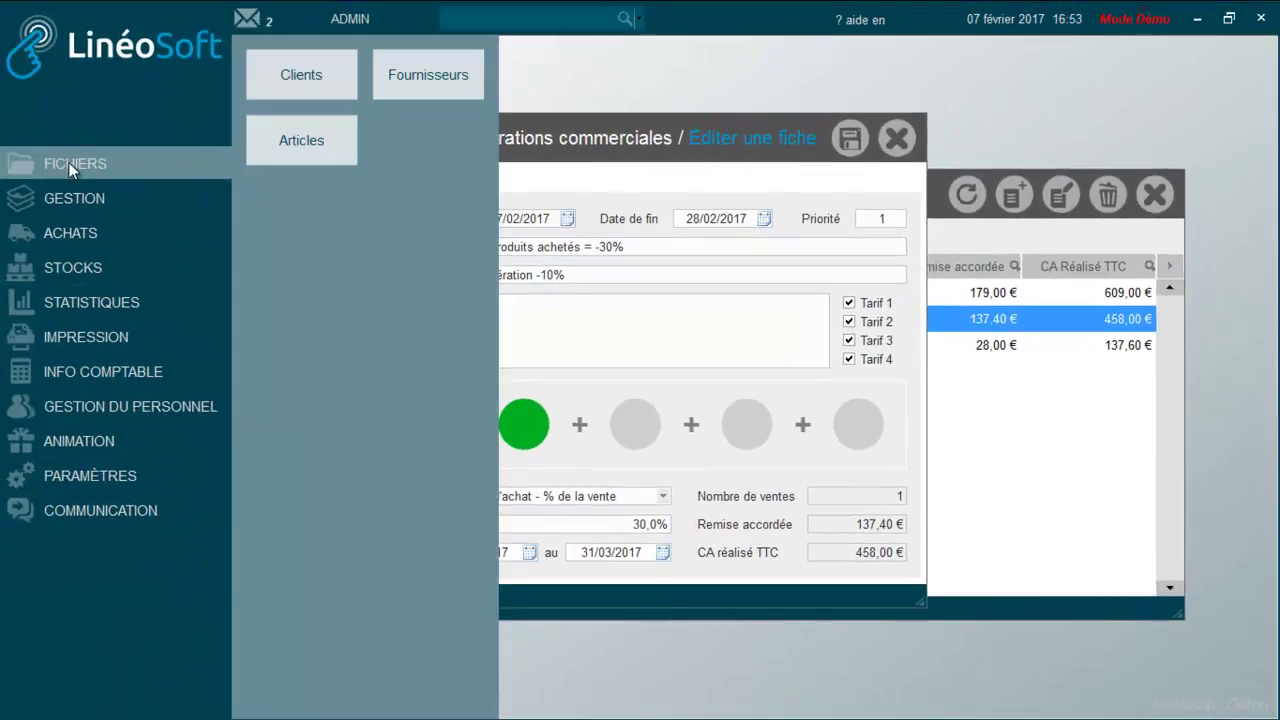
pyautogui.click(322, 152)
pyautogui.click(351, 260)
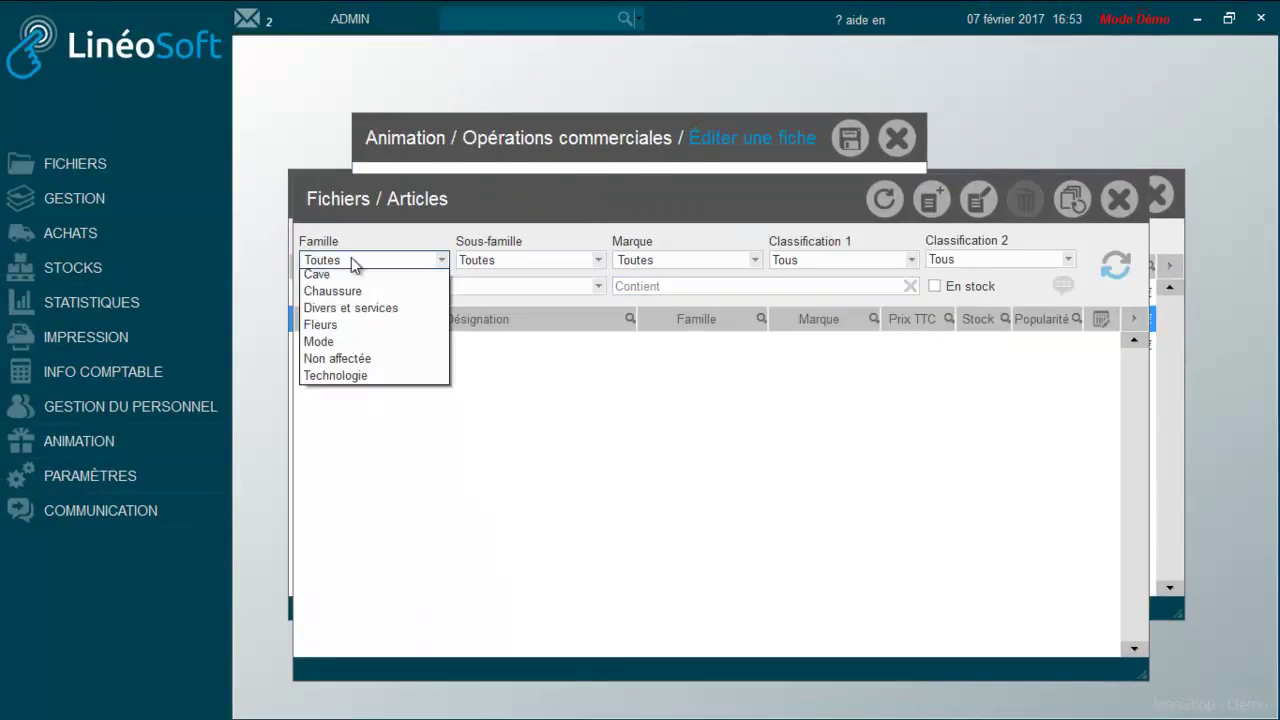
pyautogui.click(351, 312)
pyautogui.click(1115, 268)
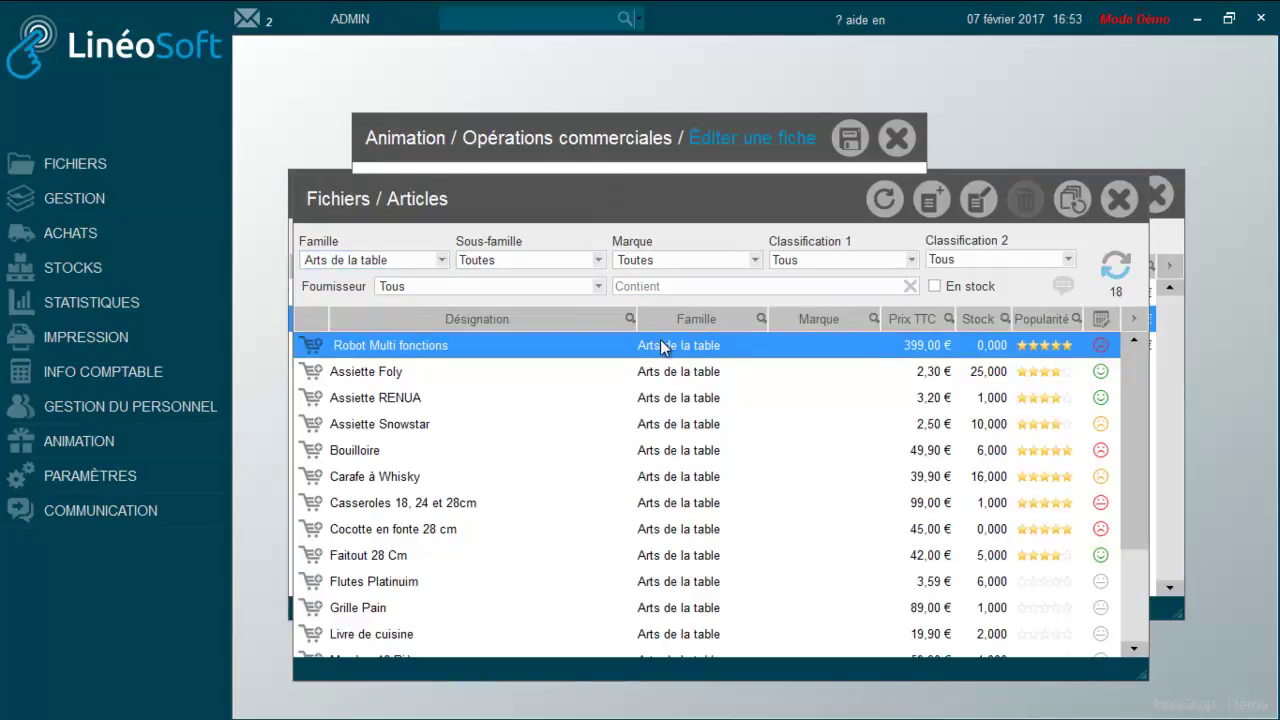
# Check the commercial operation colour on the Robot Multi fonctions sheet, and close the sheet and the article list.
pyautogui.doubleClick(660, 344)
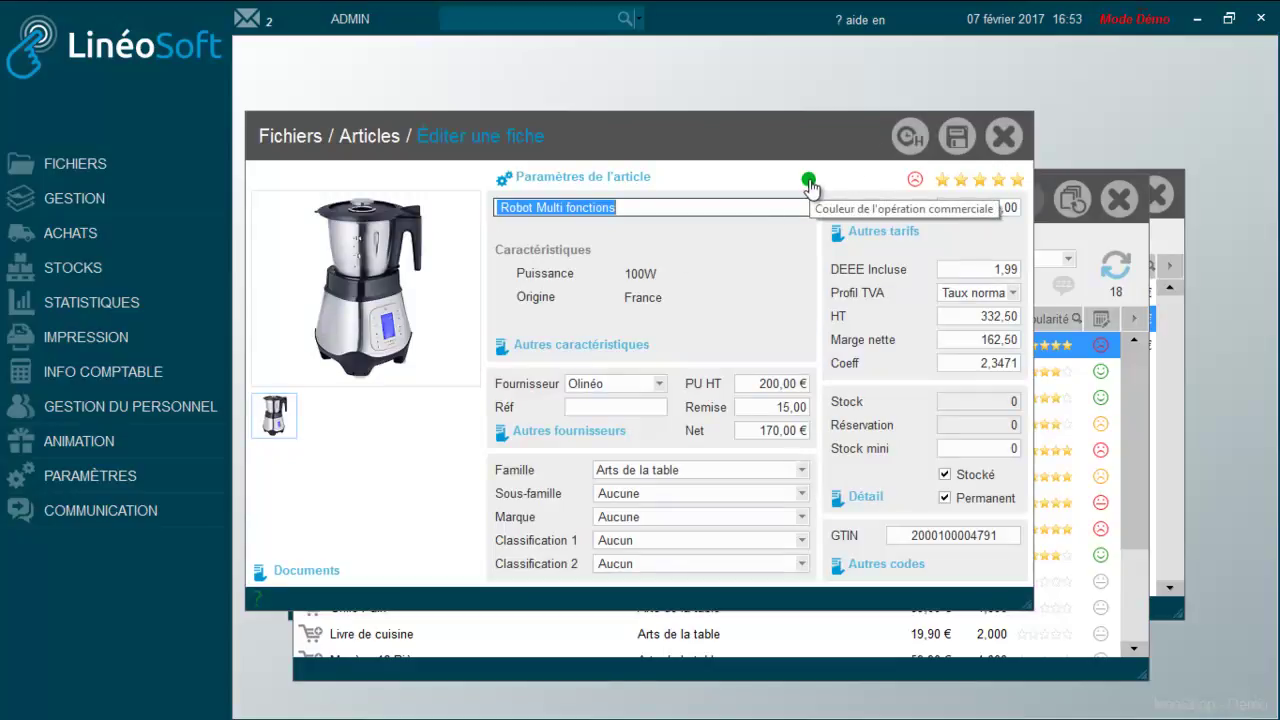
pyautogui.click(1004, 136)
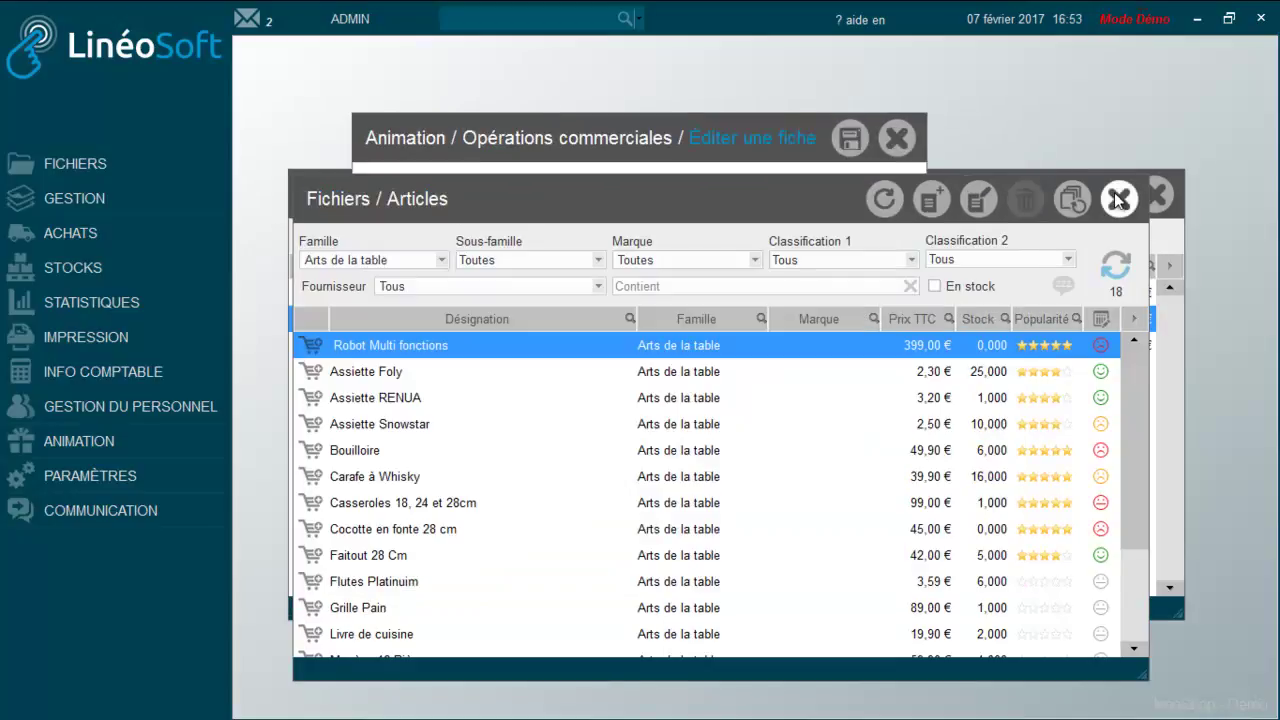
pyautogui.click(1118, 198)
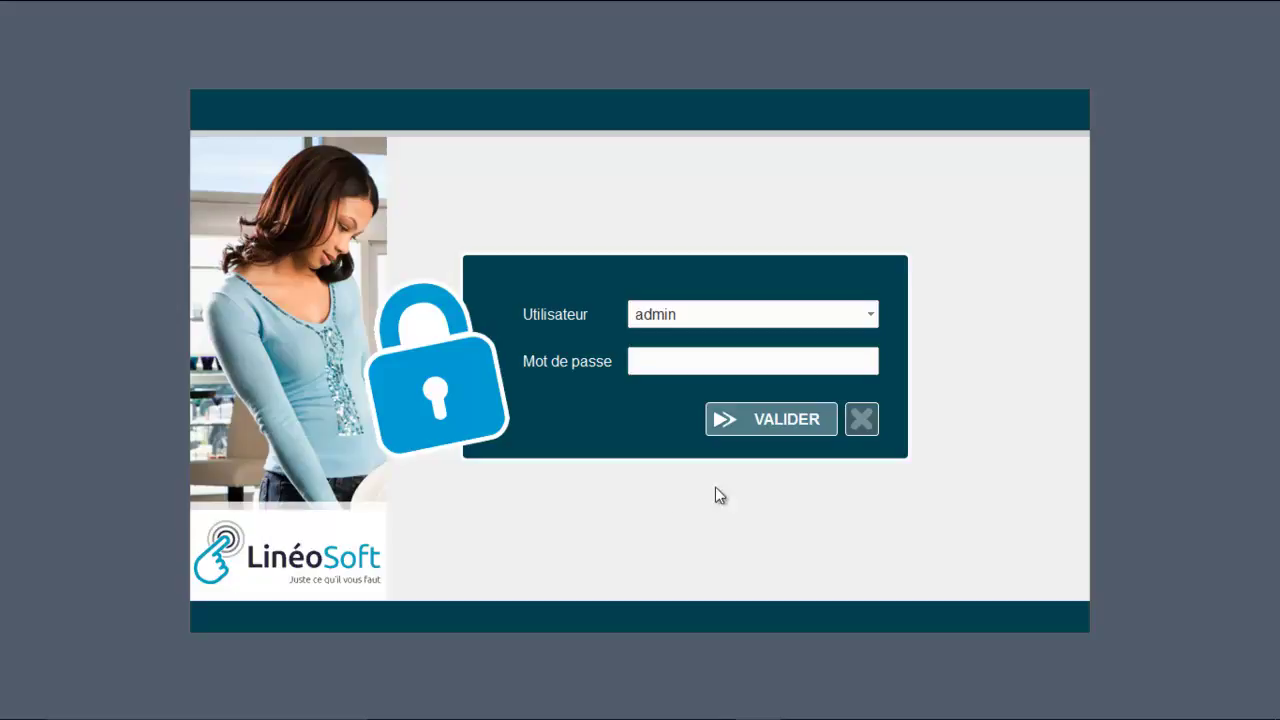
# Log in to the till as admin and open the cash register with a starting amount of 100,00 €.
pyautogui.click(774, 419)
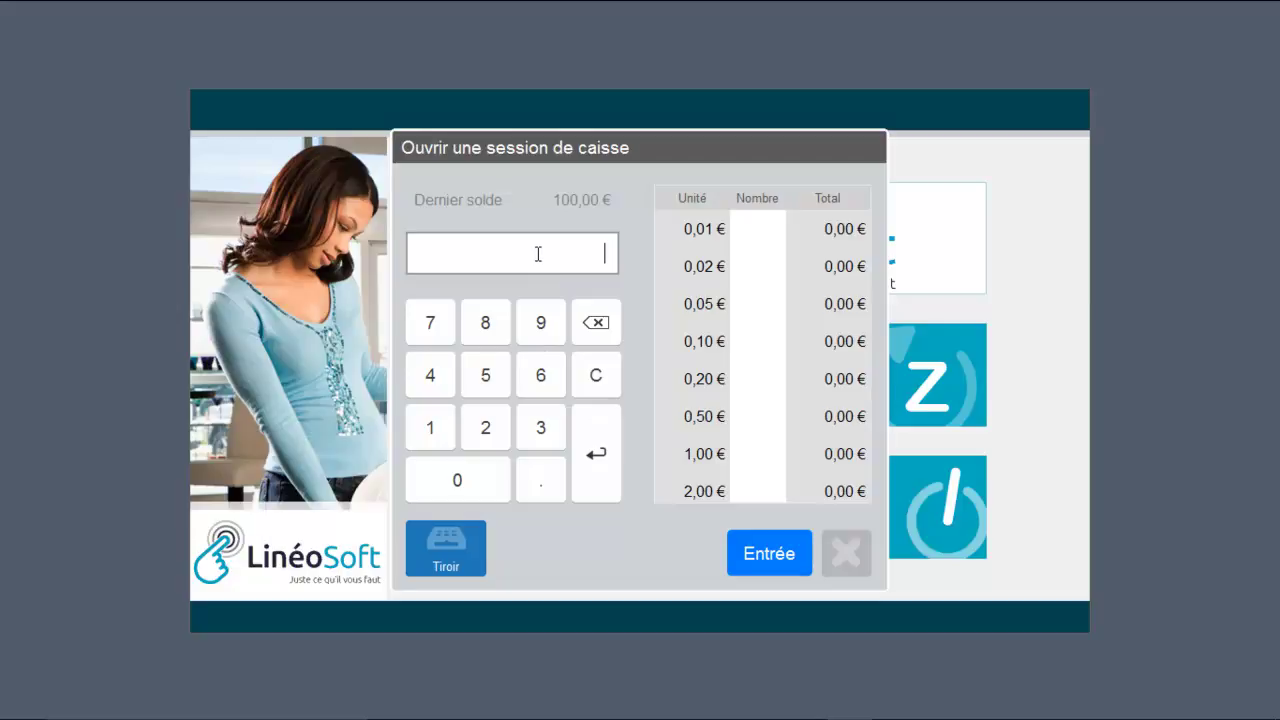
pyautogui.write('100')
pyautogui.click(772, 553)
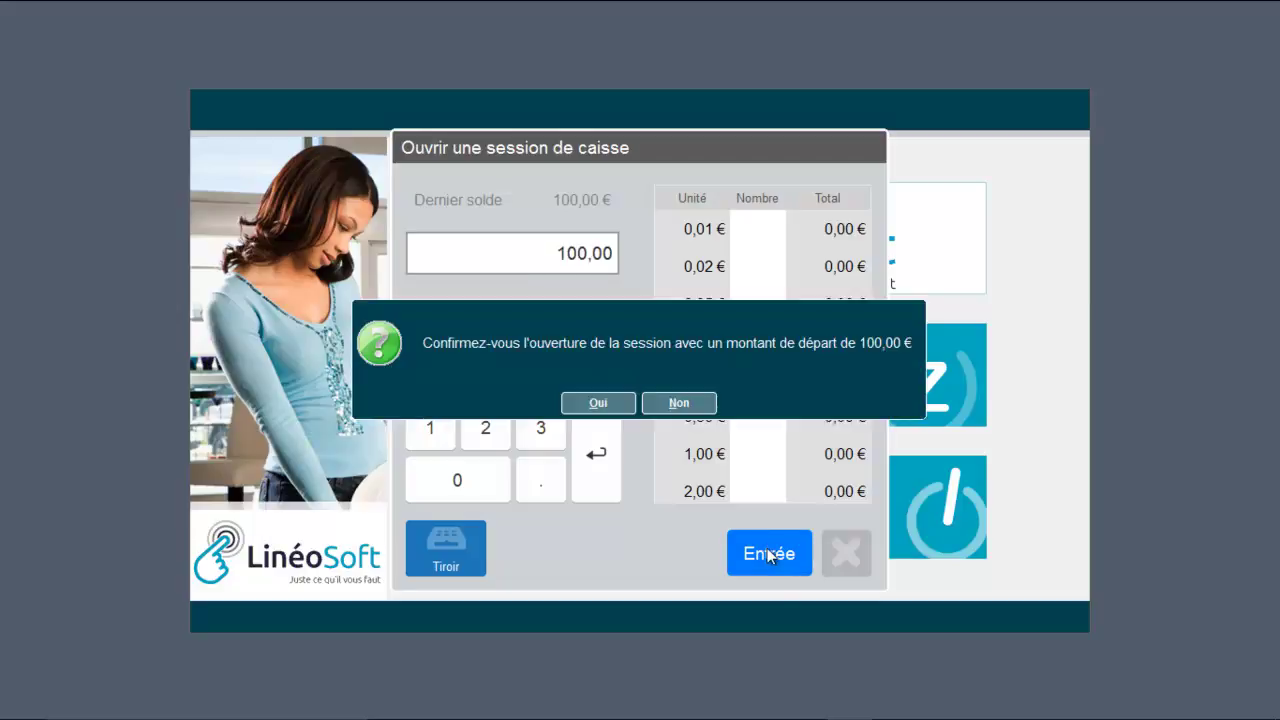
pyautogui.click(629, 403)
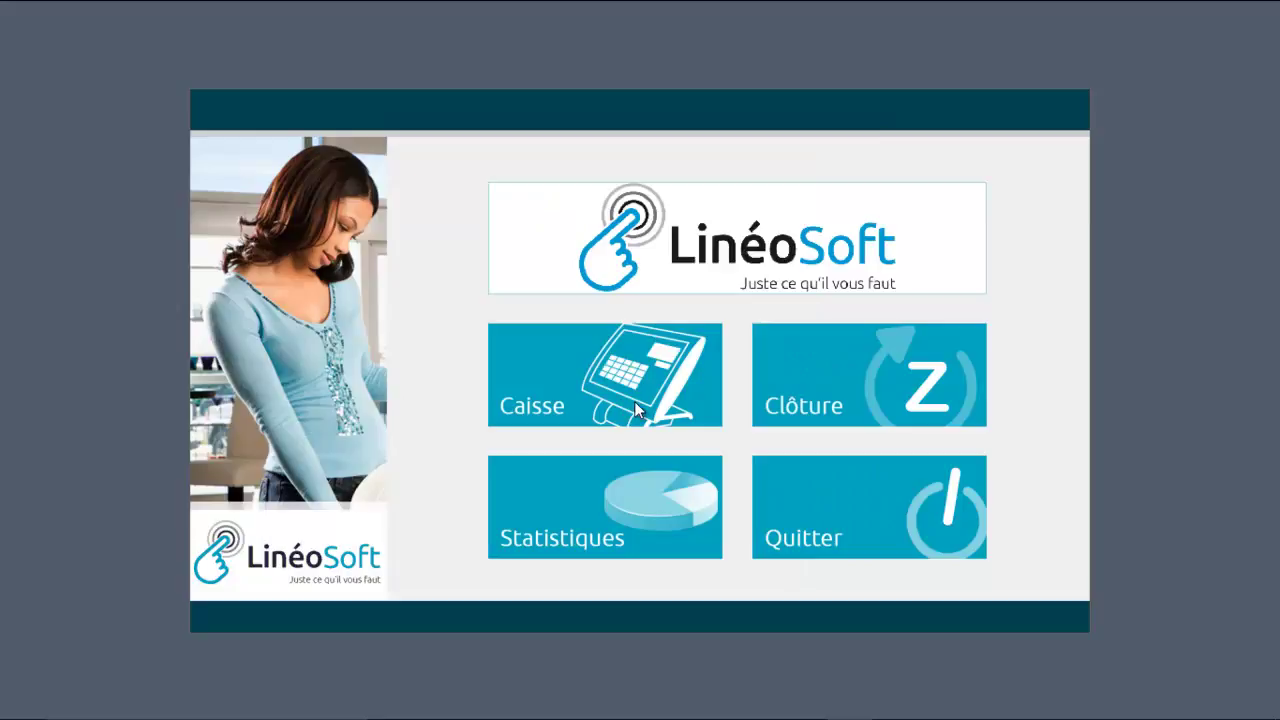
pyautogui.click(634, 400)
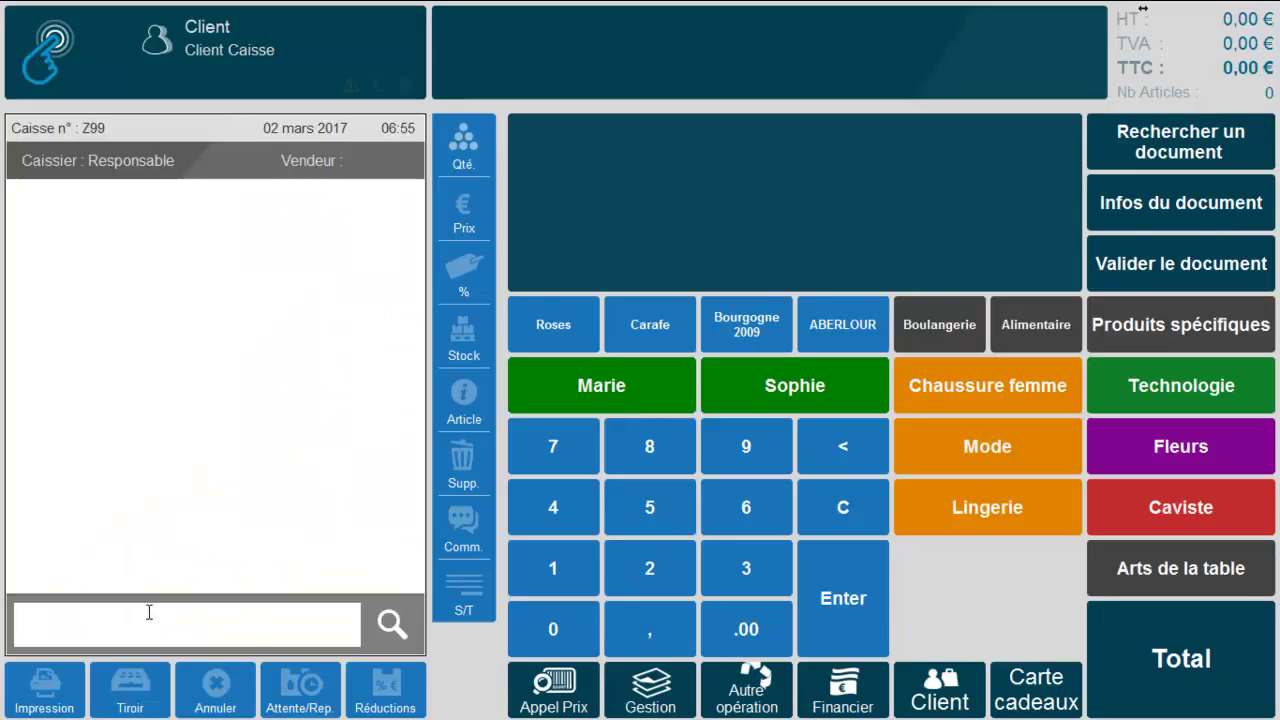
pyautogui.write('2000100004791')
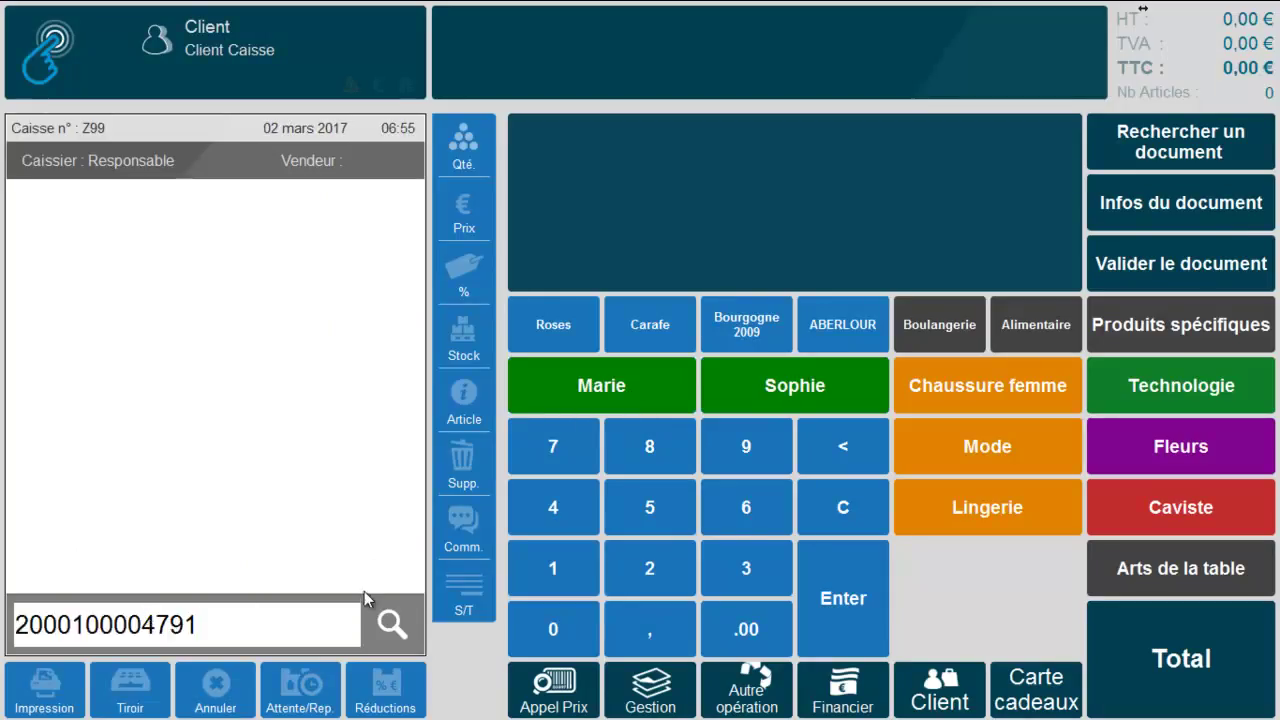
pyautogui.press('Return')
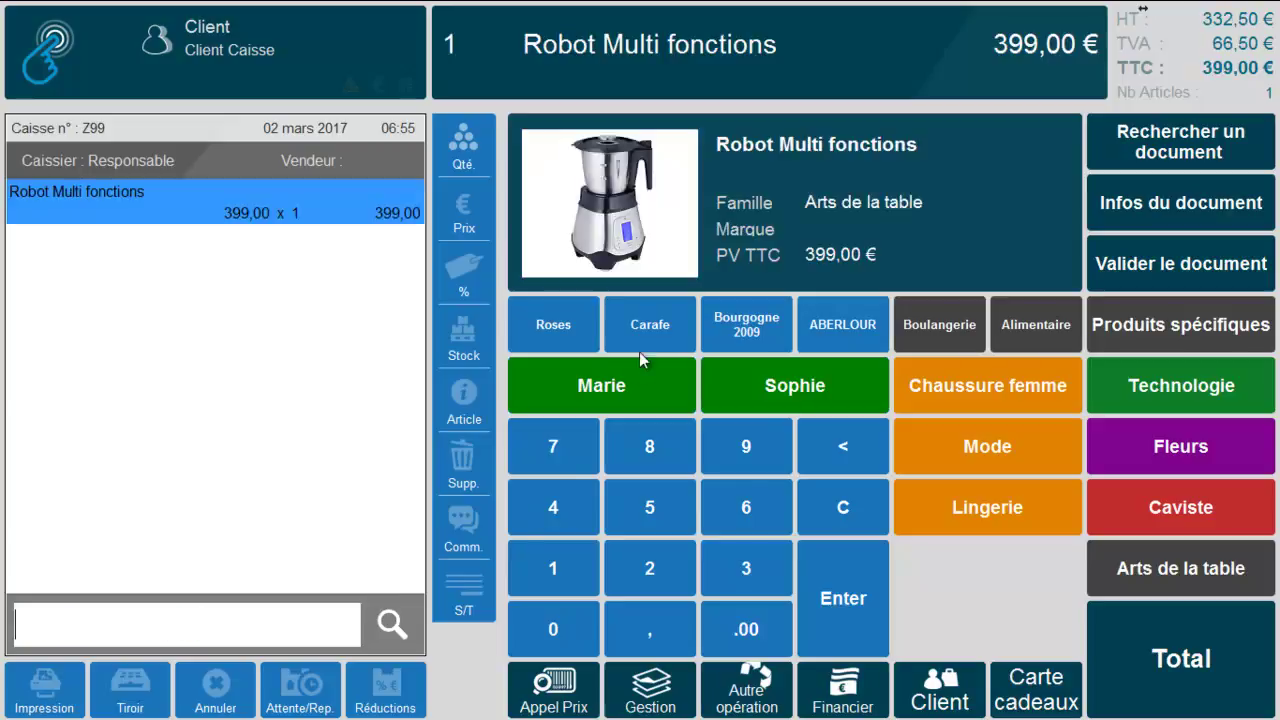
pyautogui.click(685, 345)
pyautogui.click(1115, 646)
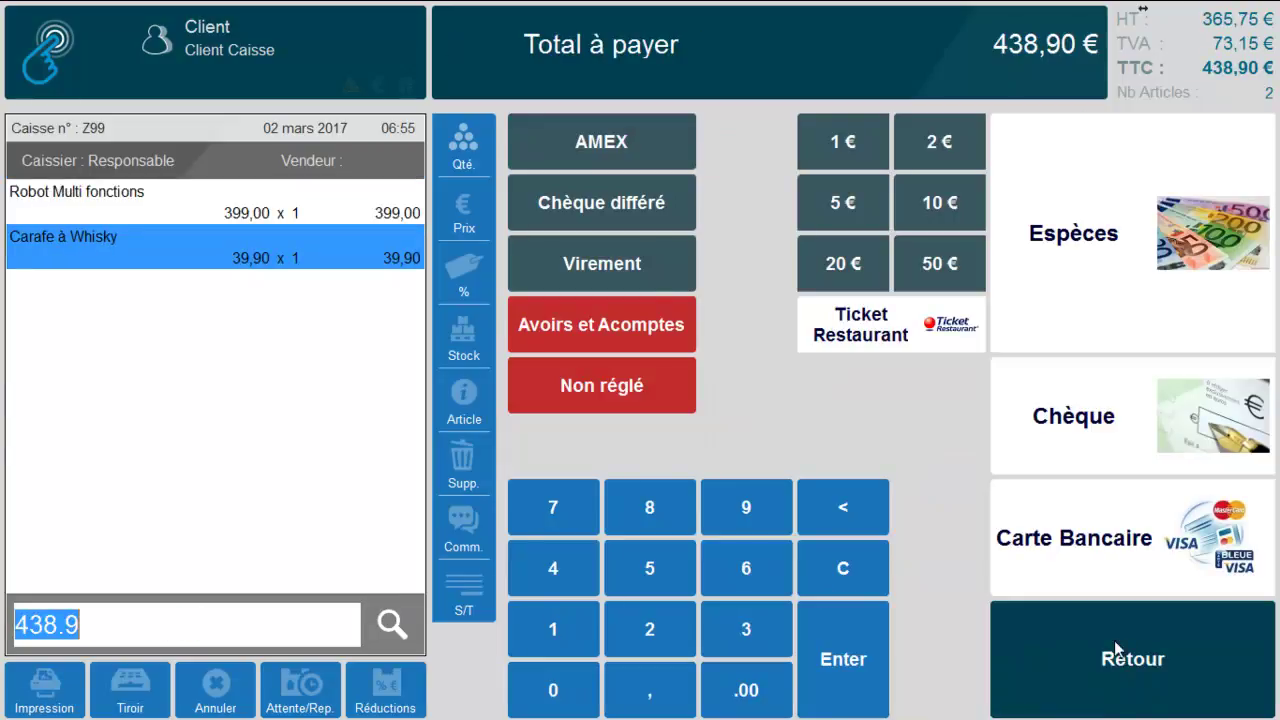
pyautogui.click(1095, 549)
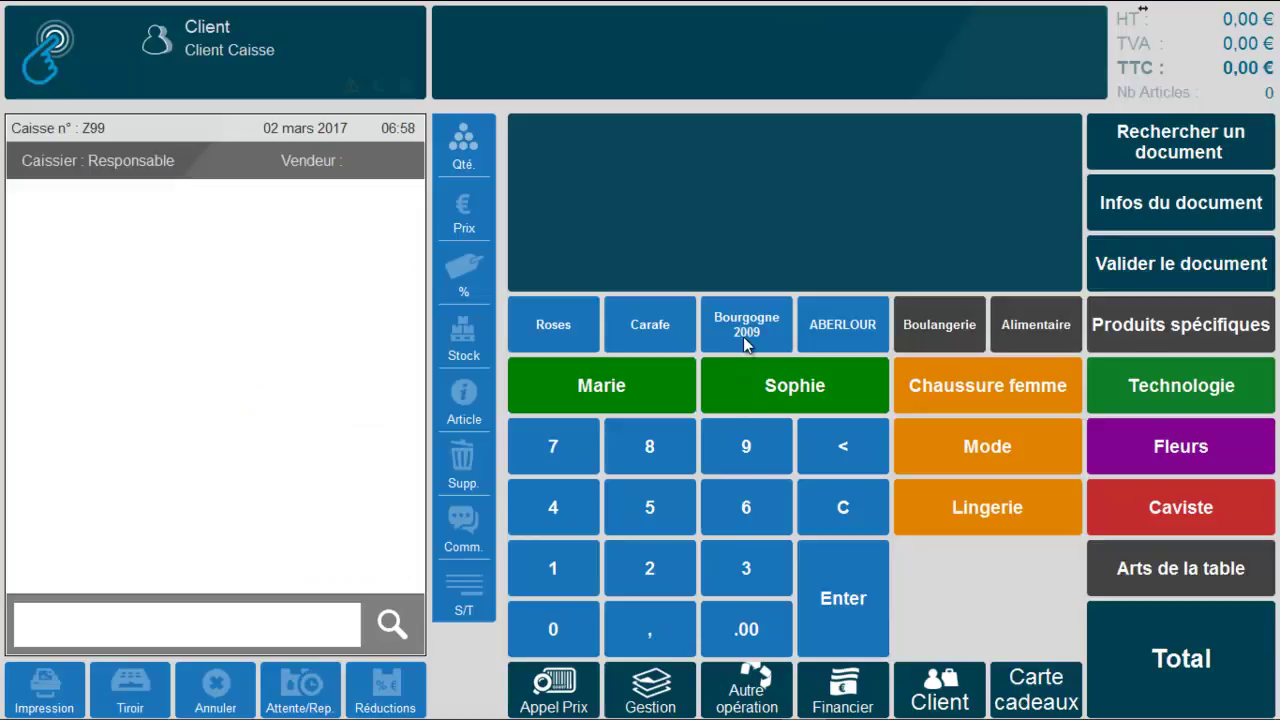
# Assign a new sale to the first seller and add Bourgogne 2009, Carafe à Whisky and Bouilloire to it.
pyautogui.click(683, 363)
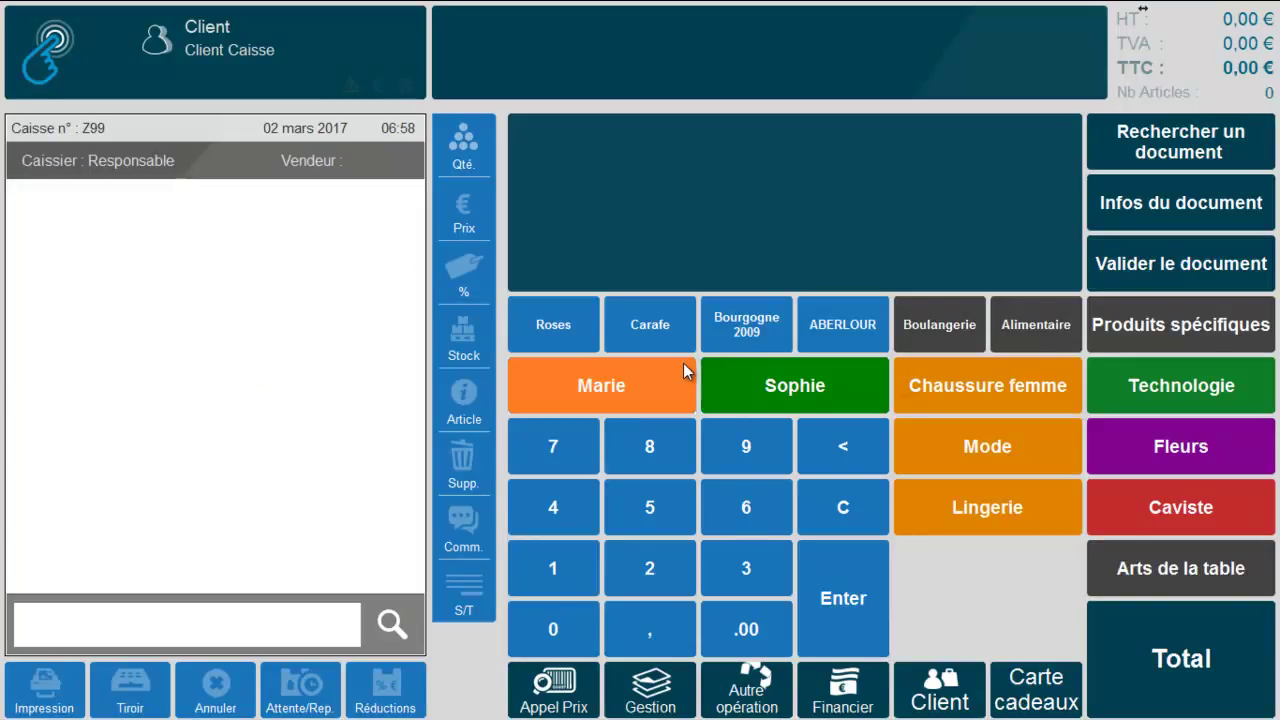
pyautogui.click(745, 318)
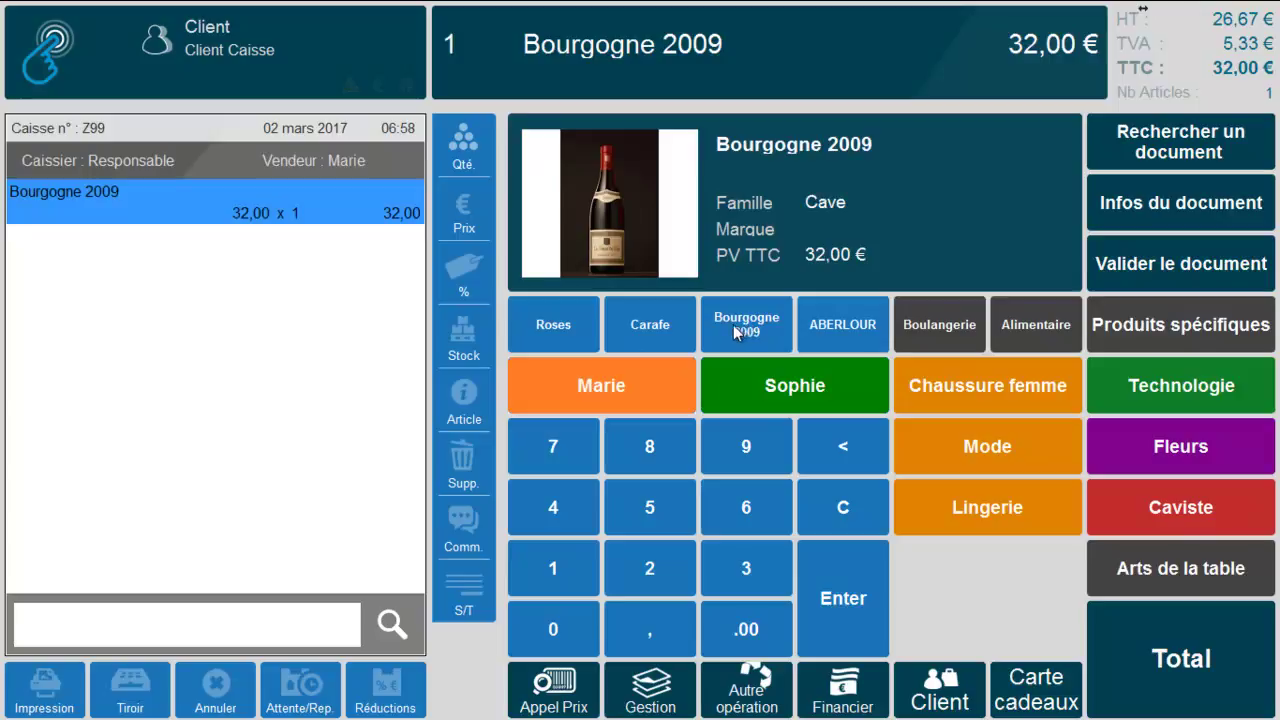
pyautogui.click(650, 326)
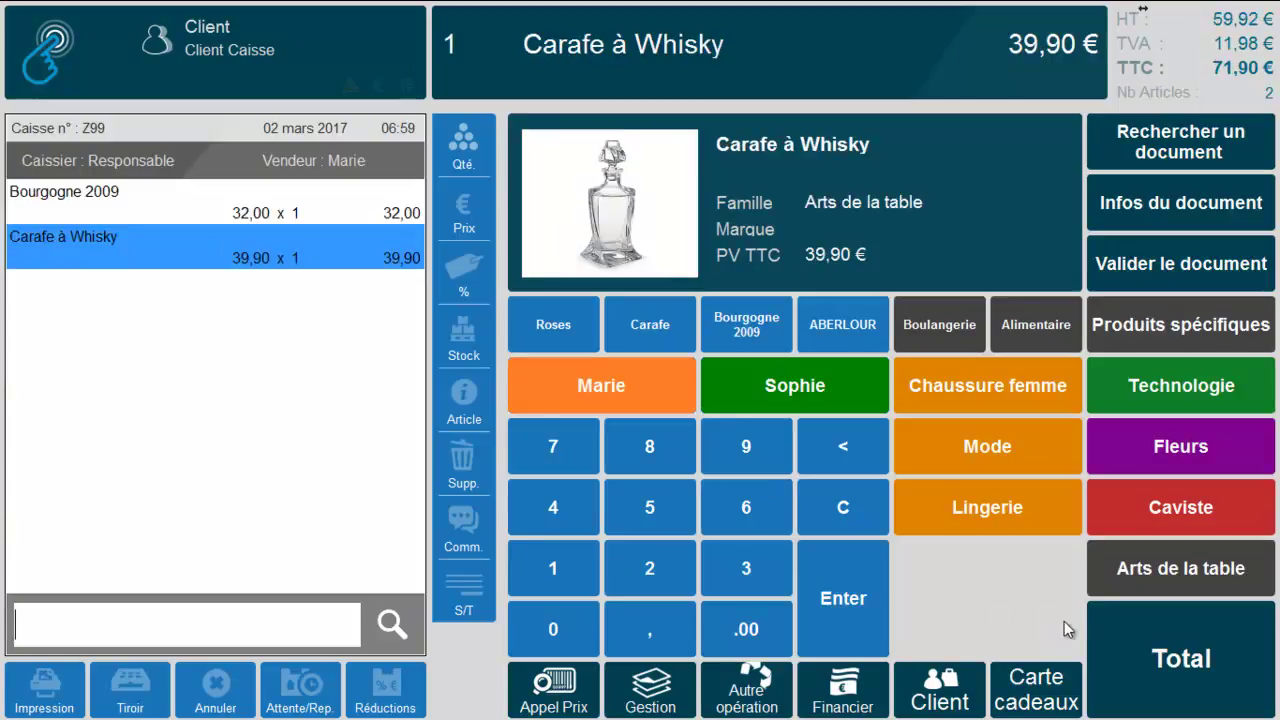
pyautogui.click(1120, 577)
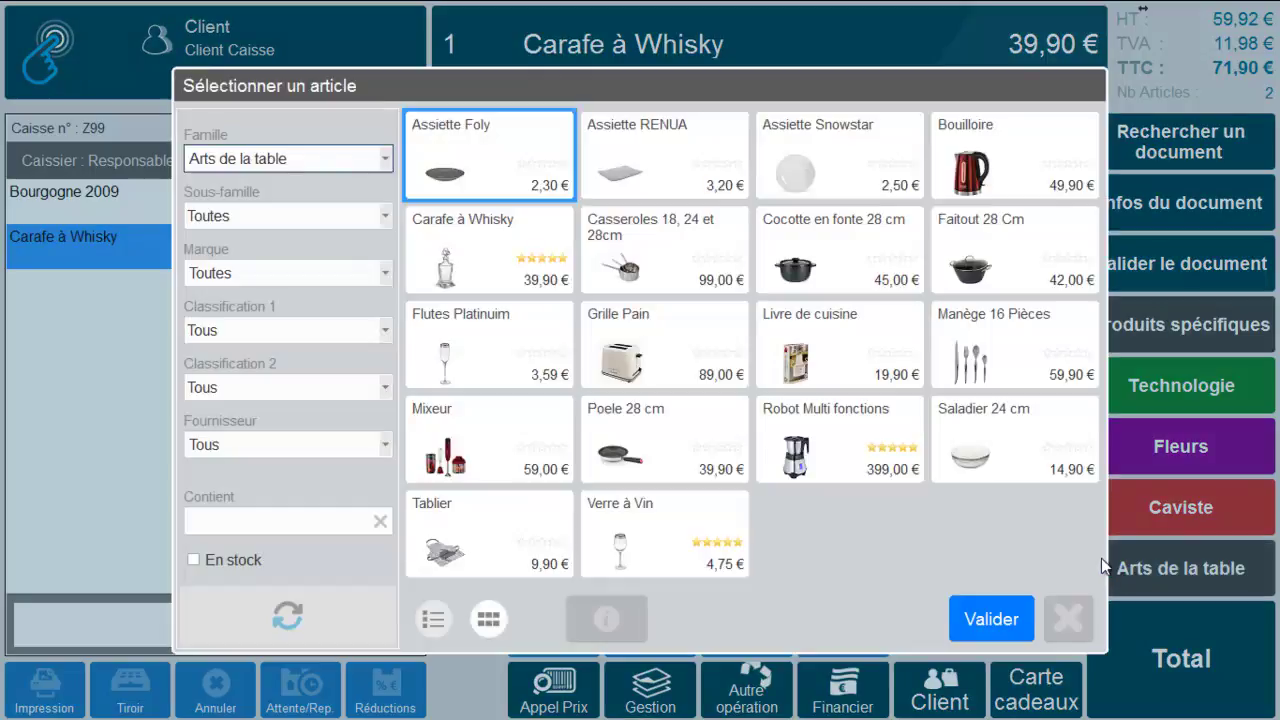
pyautogui.click(1005, 158)
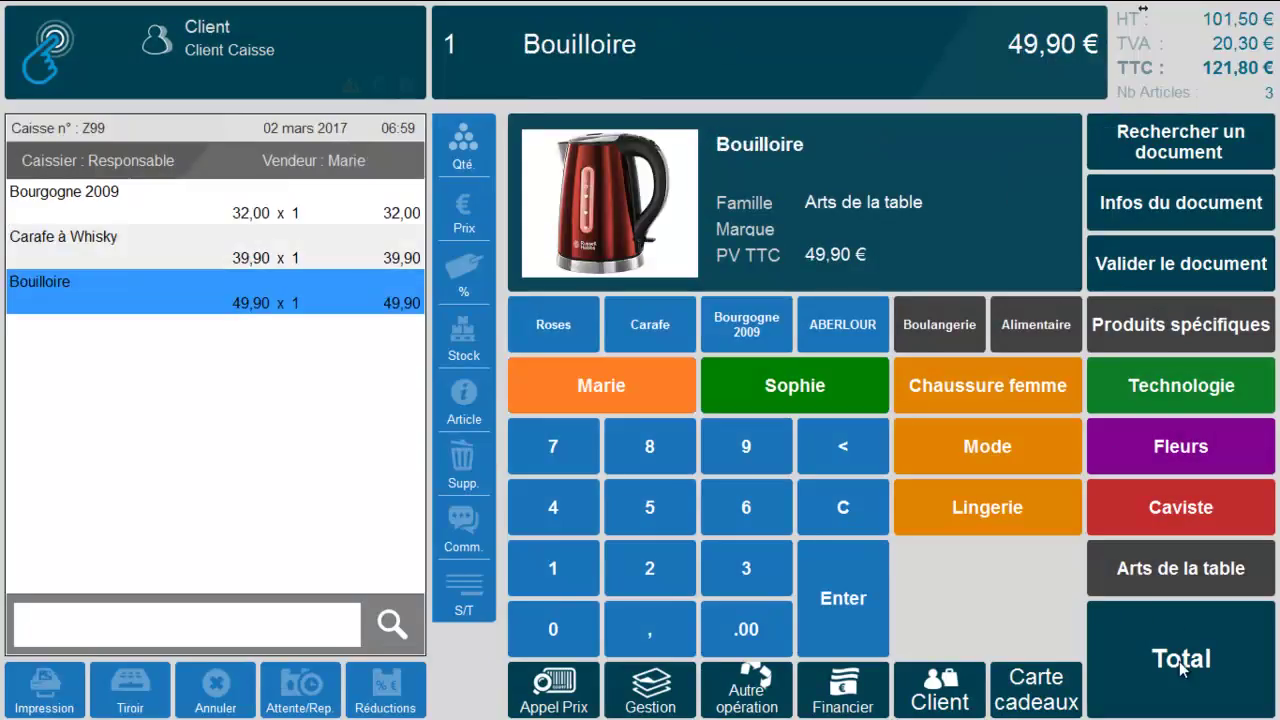
# Settle the sale with 50 € by Chèque and 80 € in Espèces.
pyautogui.click(1181, 662)
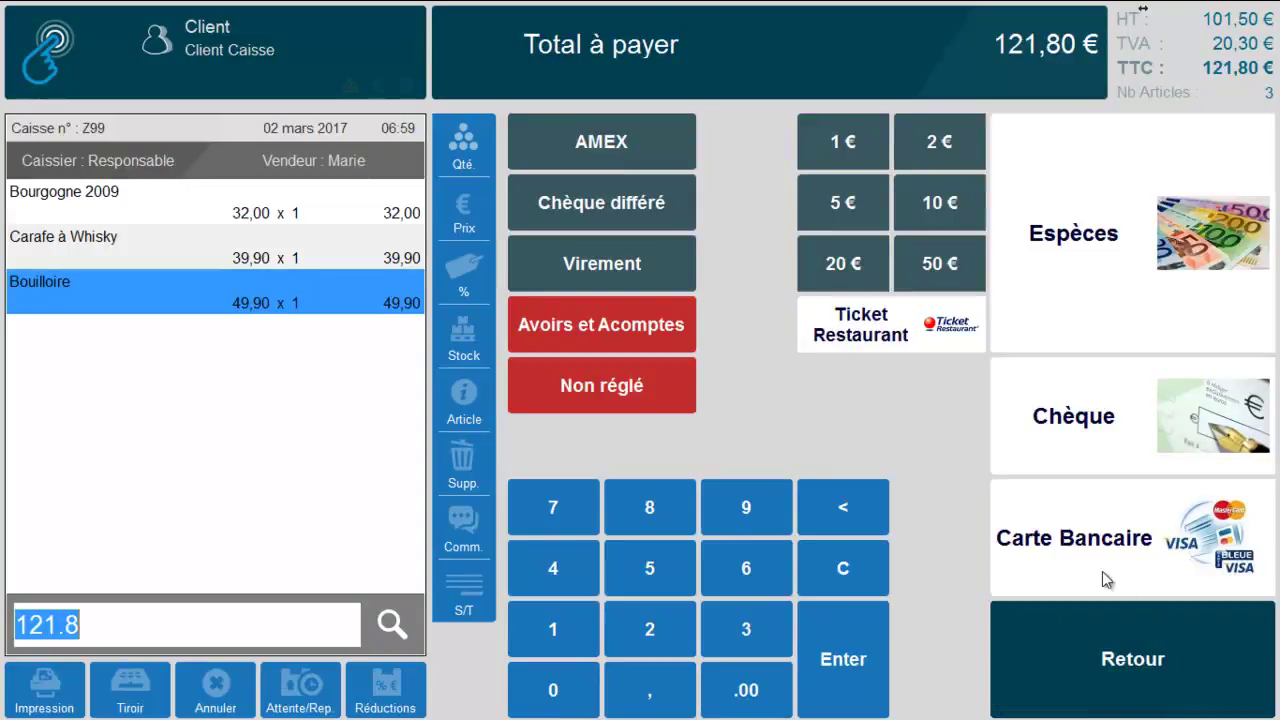
pyautogui.click(659, 569)
pyautogui.click(572, 688)
pyautogui.click(1055, 427)
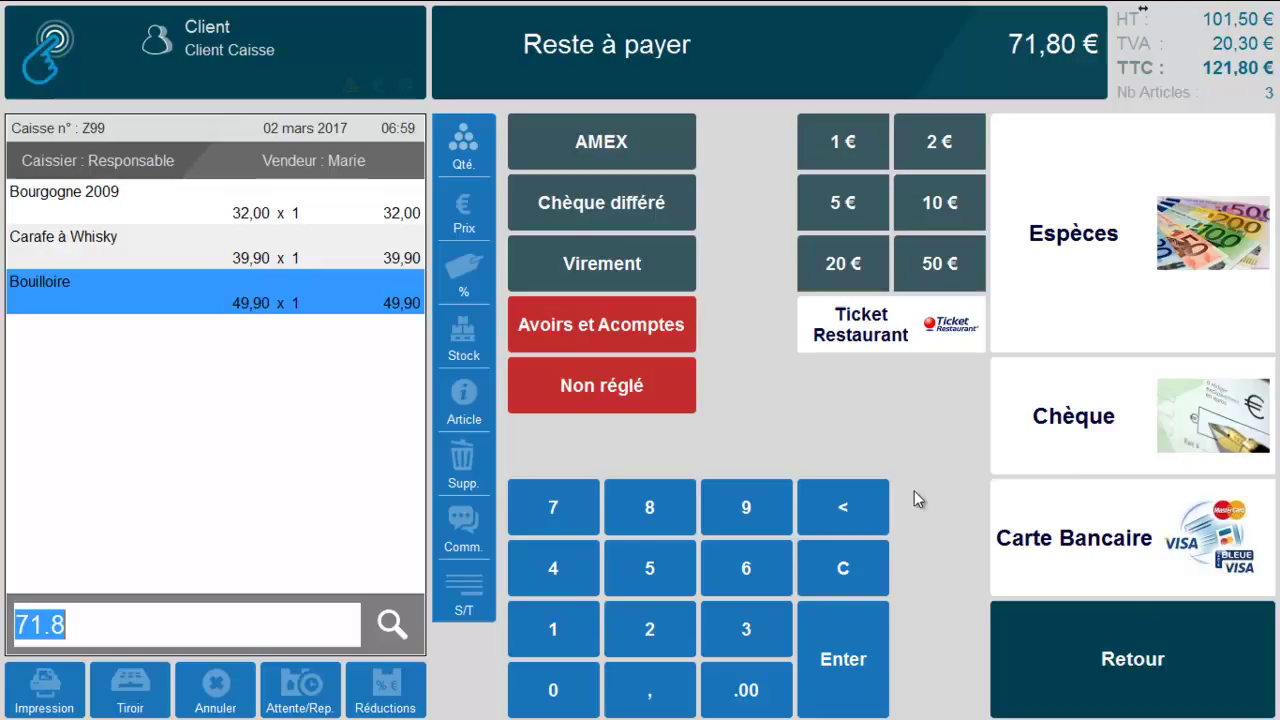
pyautogui.click(650, 510)
pyautogui.click(572, 696)
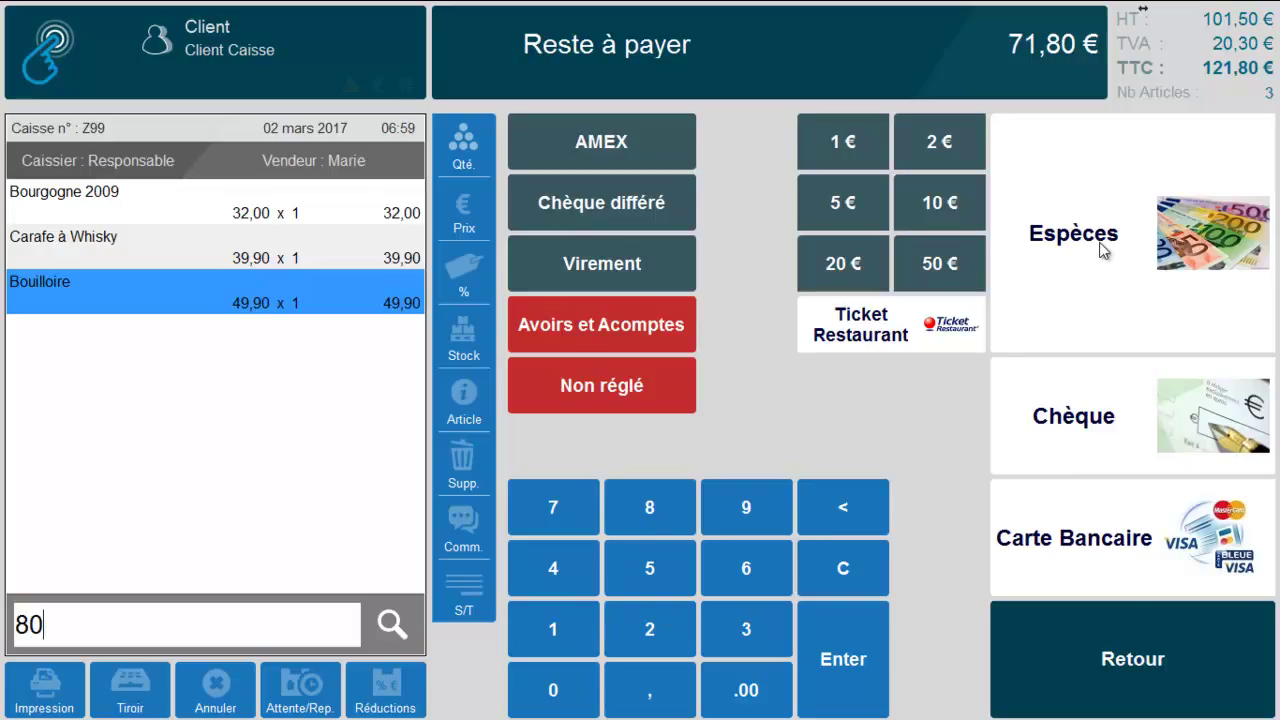
pyautogui.click(1101, 285)
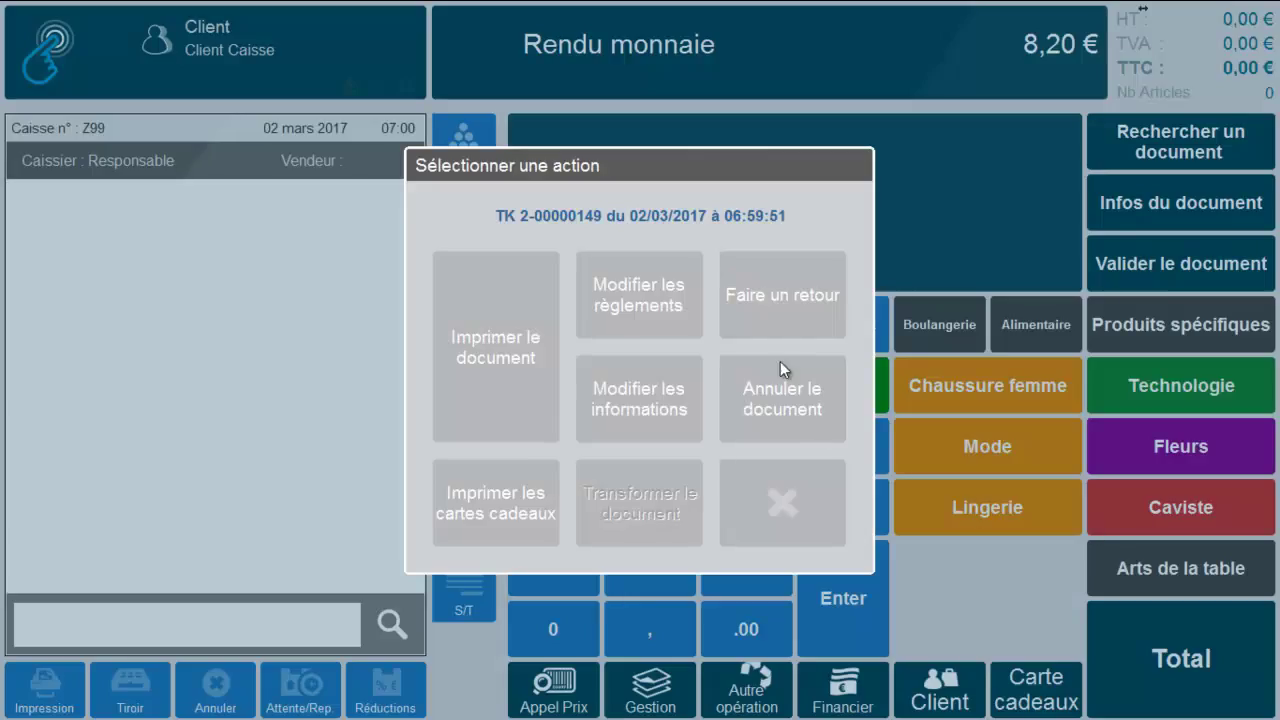
# Make a return of the Bouilloire from the completed ticket, with the reason "Retour dans les délais".
pyautogui.click(782, 300)
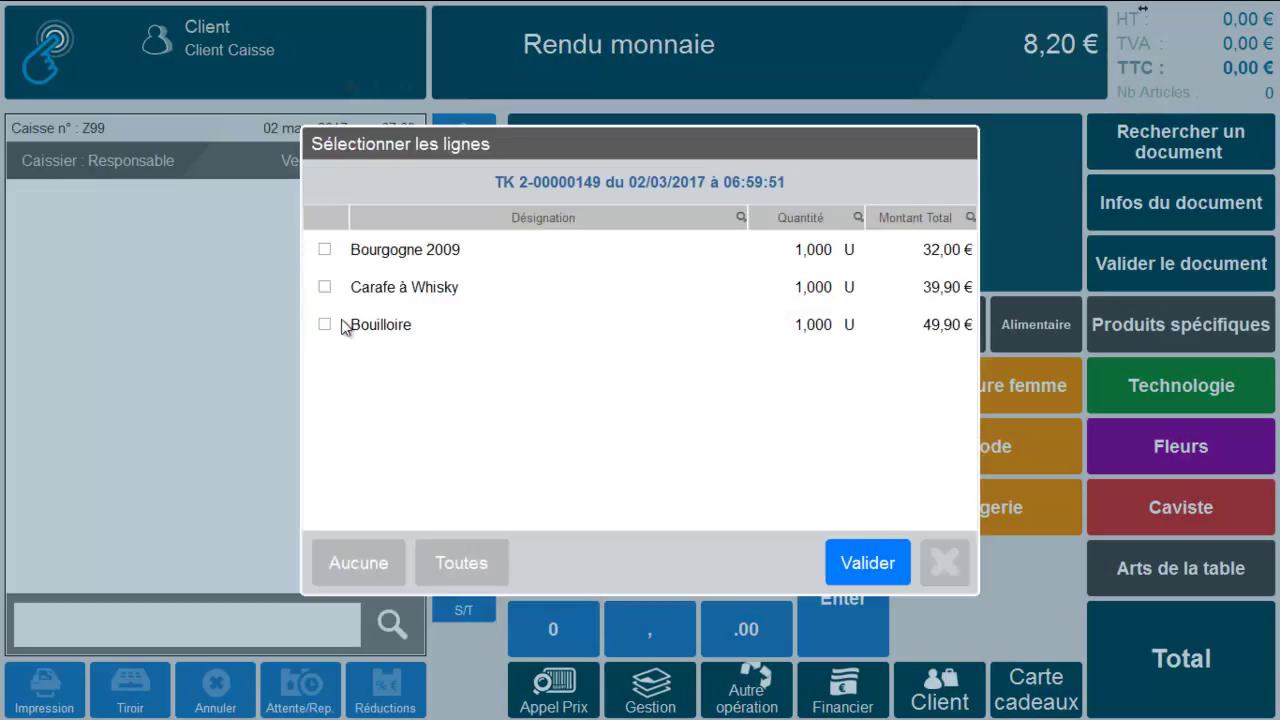
pyautogui.click(330, 325)
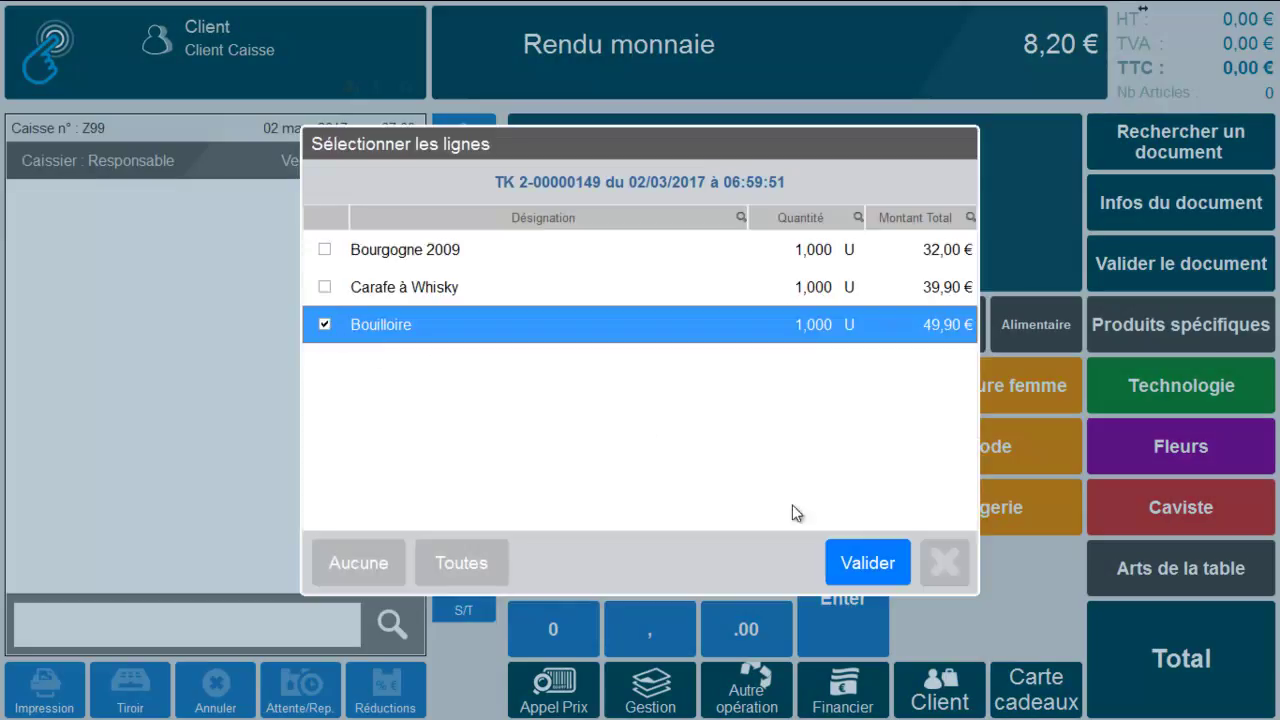
pyautogui.click(855, 564)
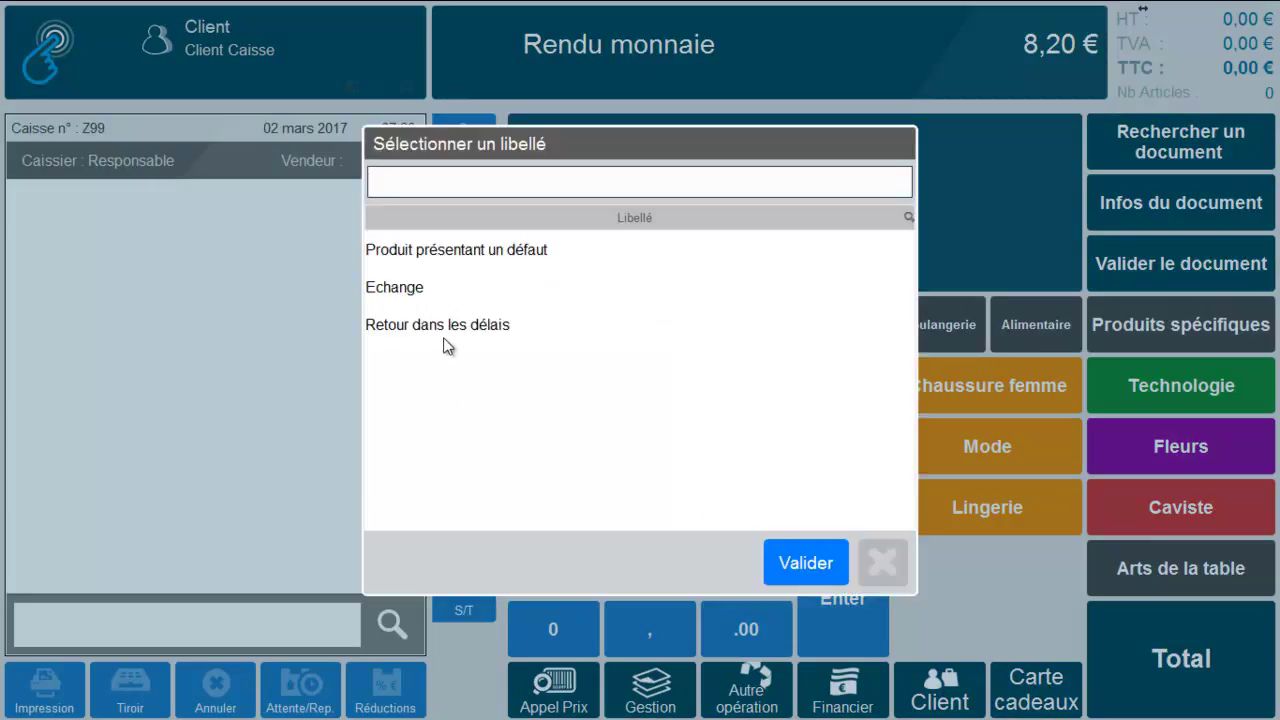
pyautogui.click(448, 345)
pyautogui.click(815, 562)
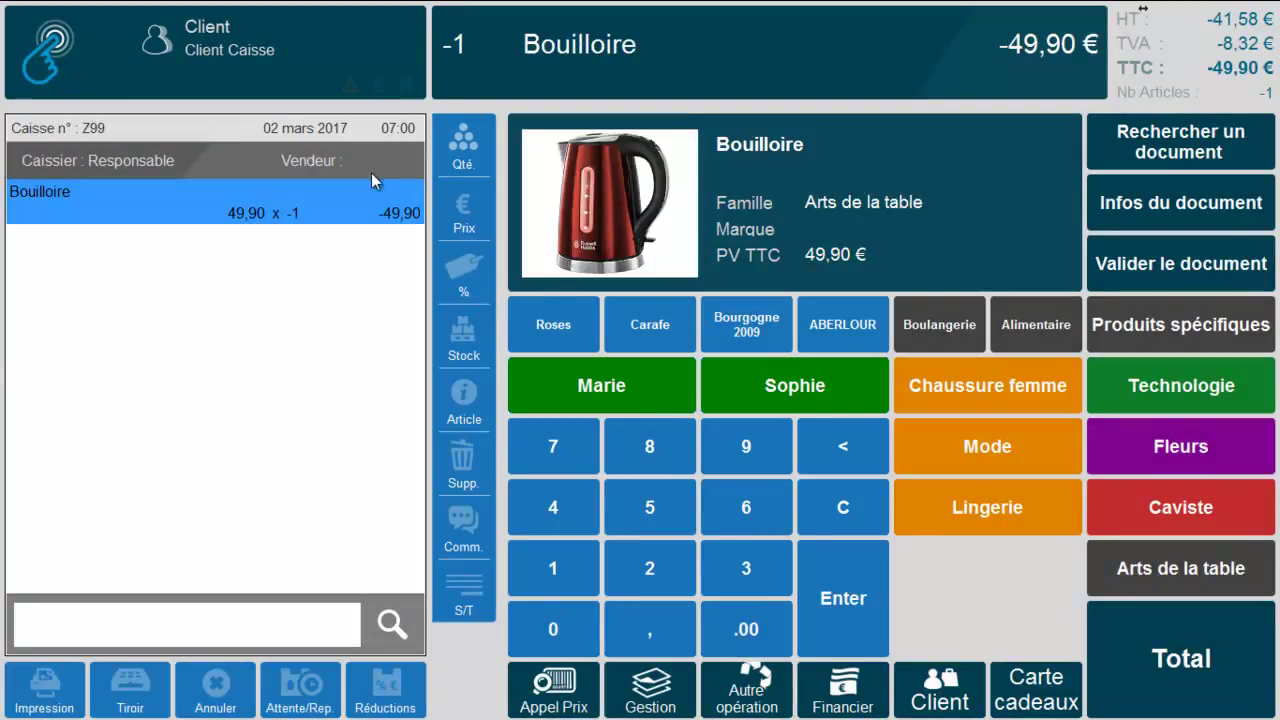
# Assign the return to the client from Lyon and convert the negative ticket into an Avoir, validating the document information.
pyautogui.click(240, 52)
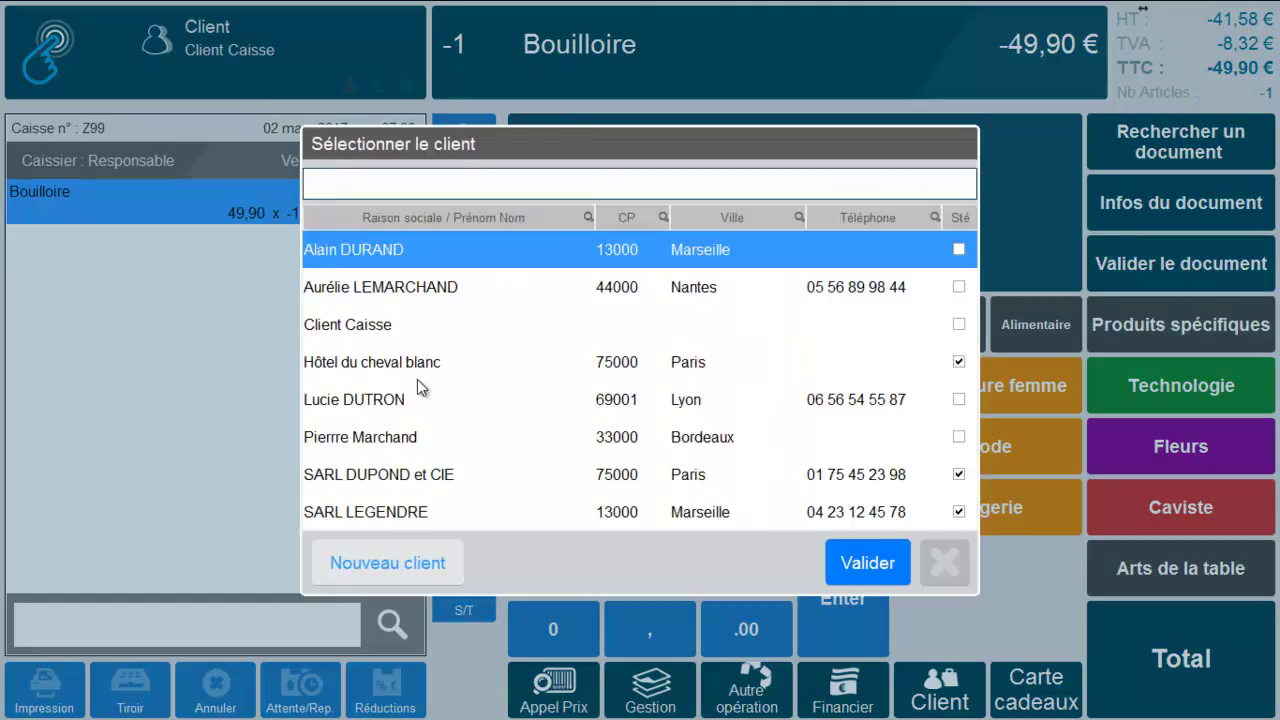
pyautogui.doubleClick(378, 399)
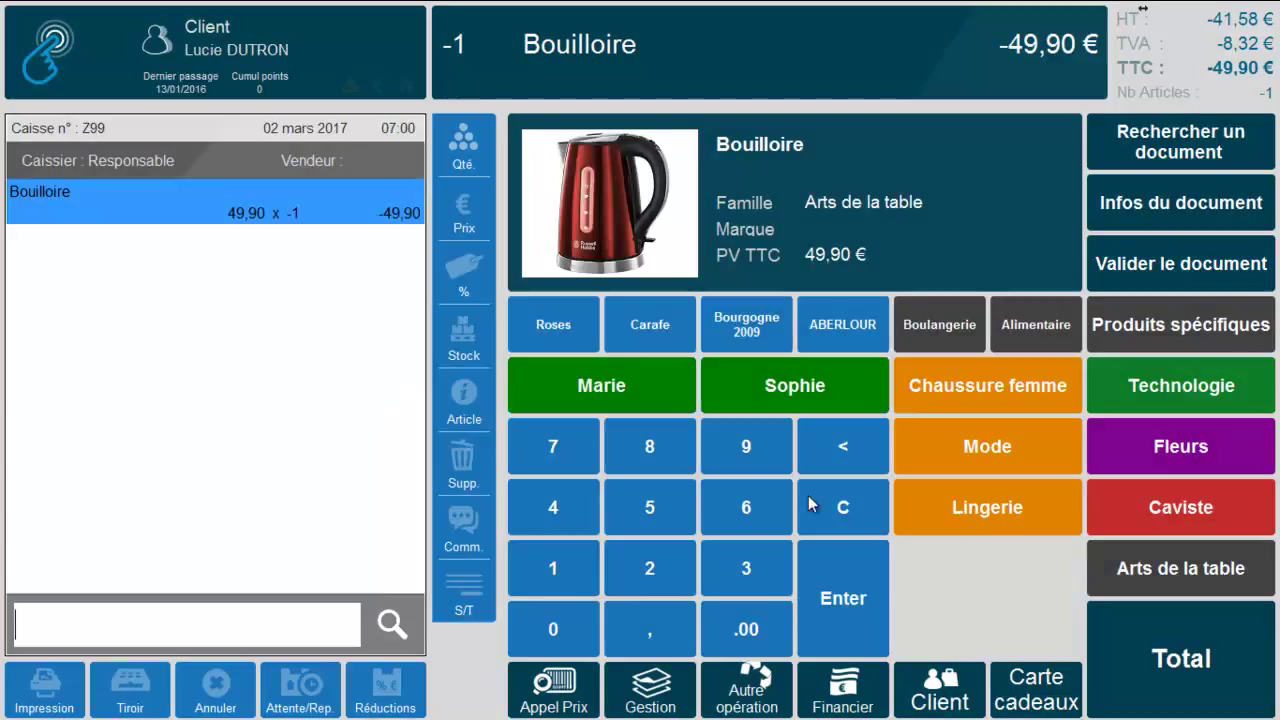
pyautogui.click(1190, 660)
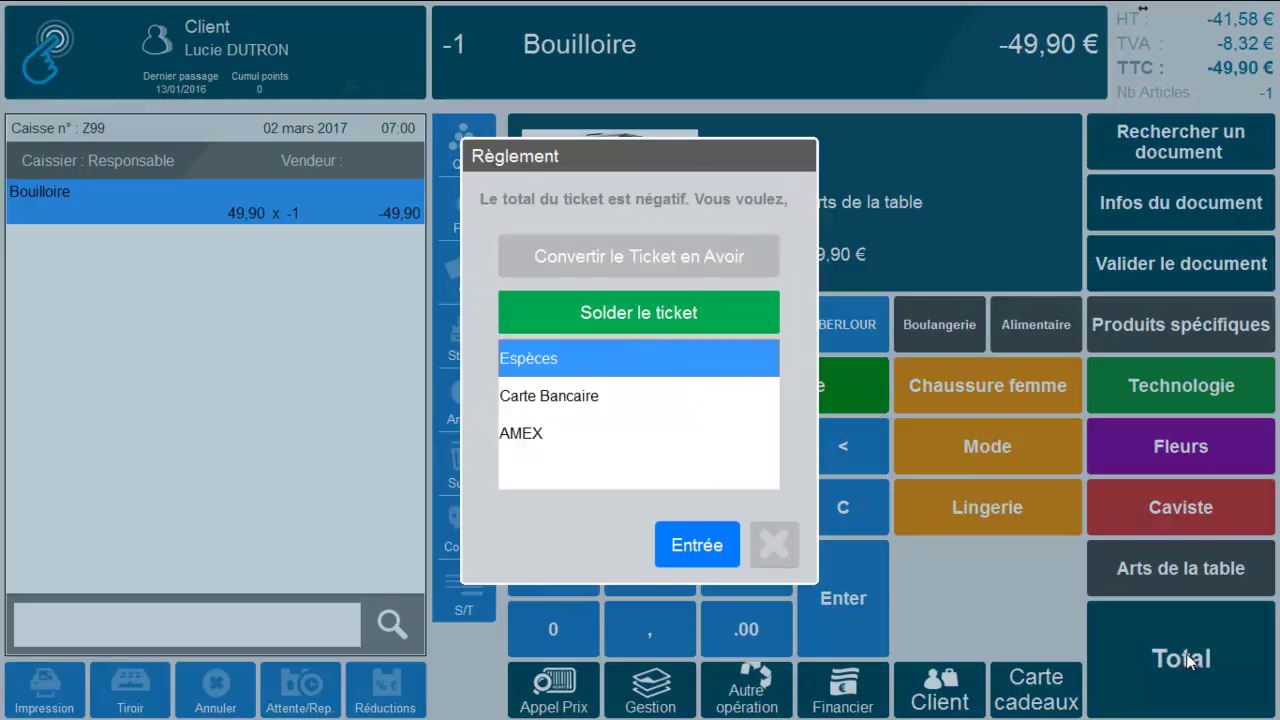
pyautogui.click(702, 256)
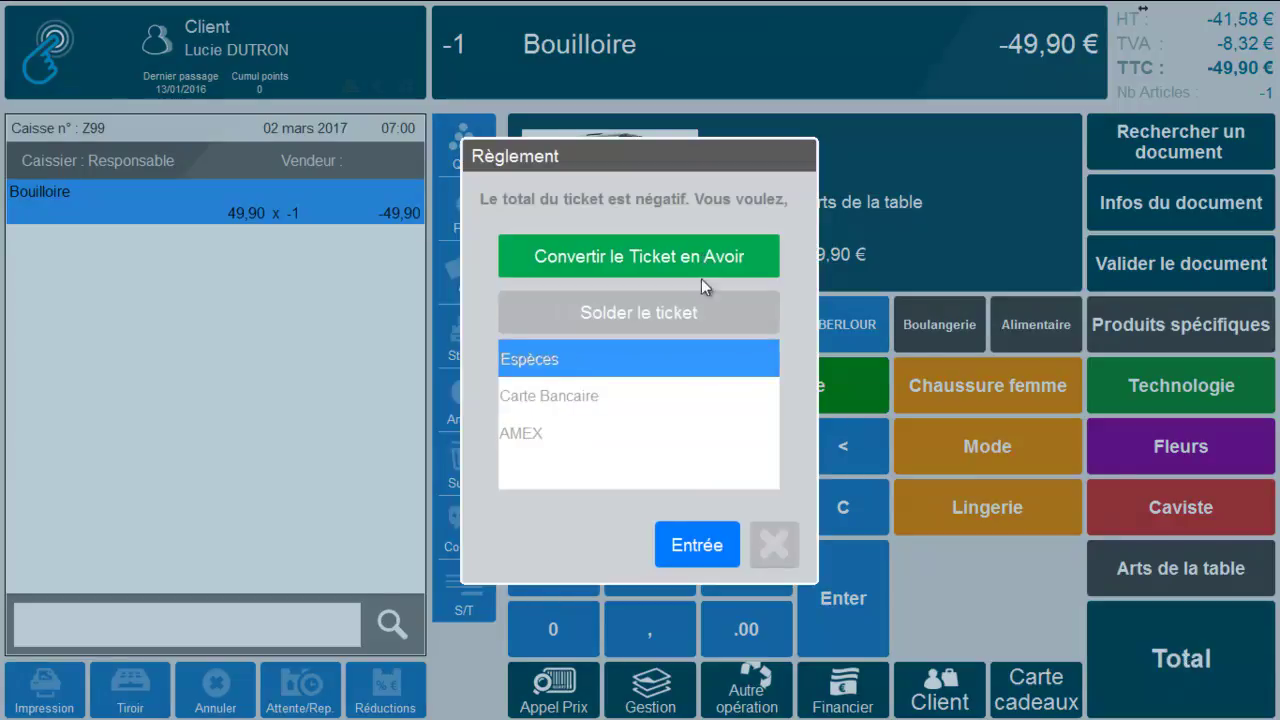
pyautogui.click(691, 540)
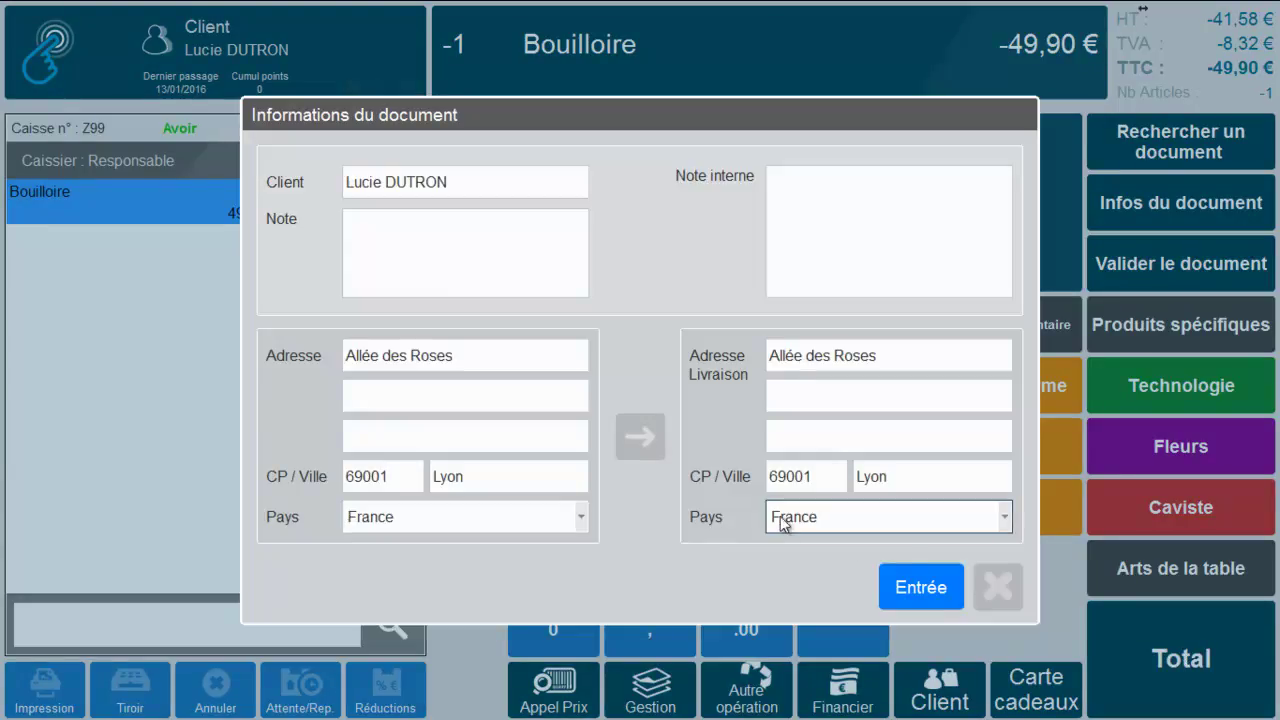
pyautogui.click(921, 591)
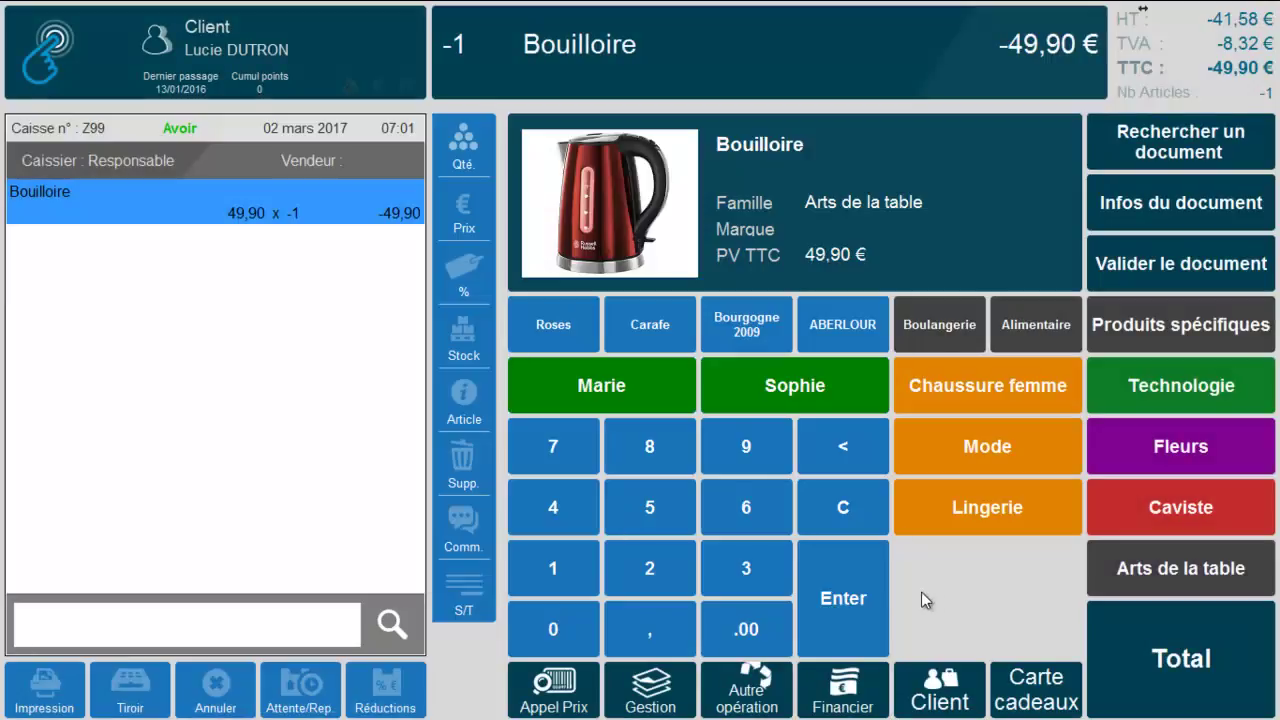
pyautogui.click(869, 585)
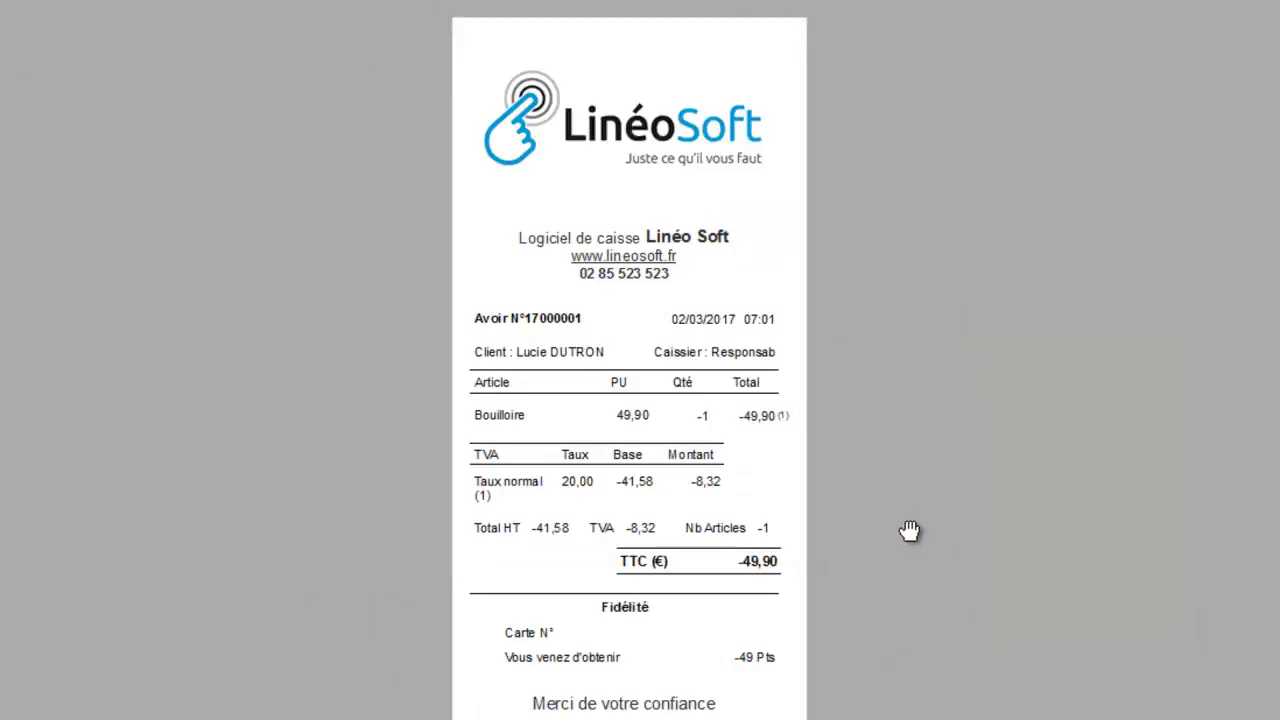
pyautogui.scroll(-1, 908, 530)
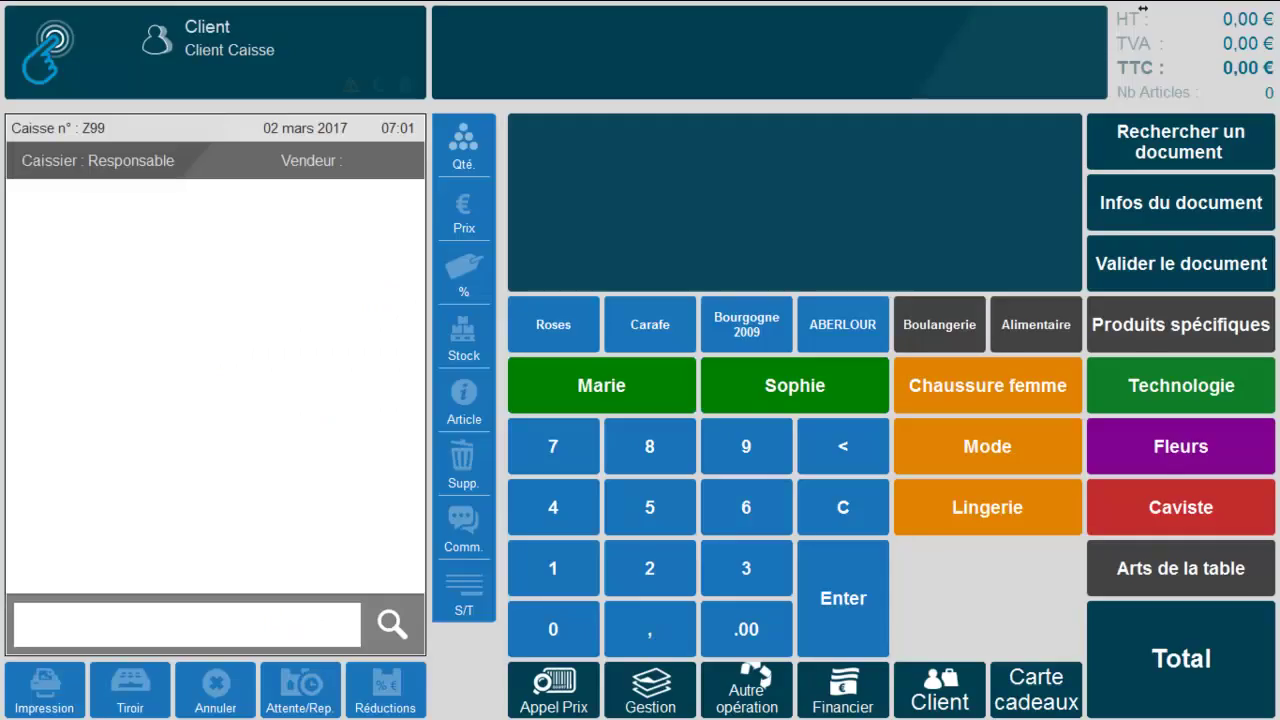
# Add the Mixeur and the Grille Pain from the Arts de la table family to a new sale.
pyautogui.click(1195, 567)
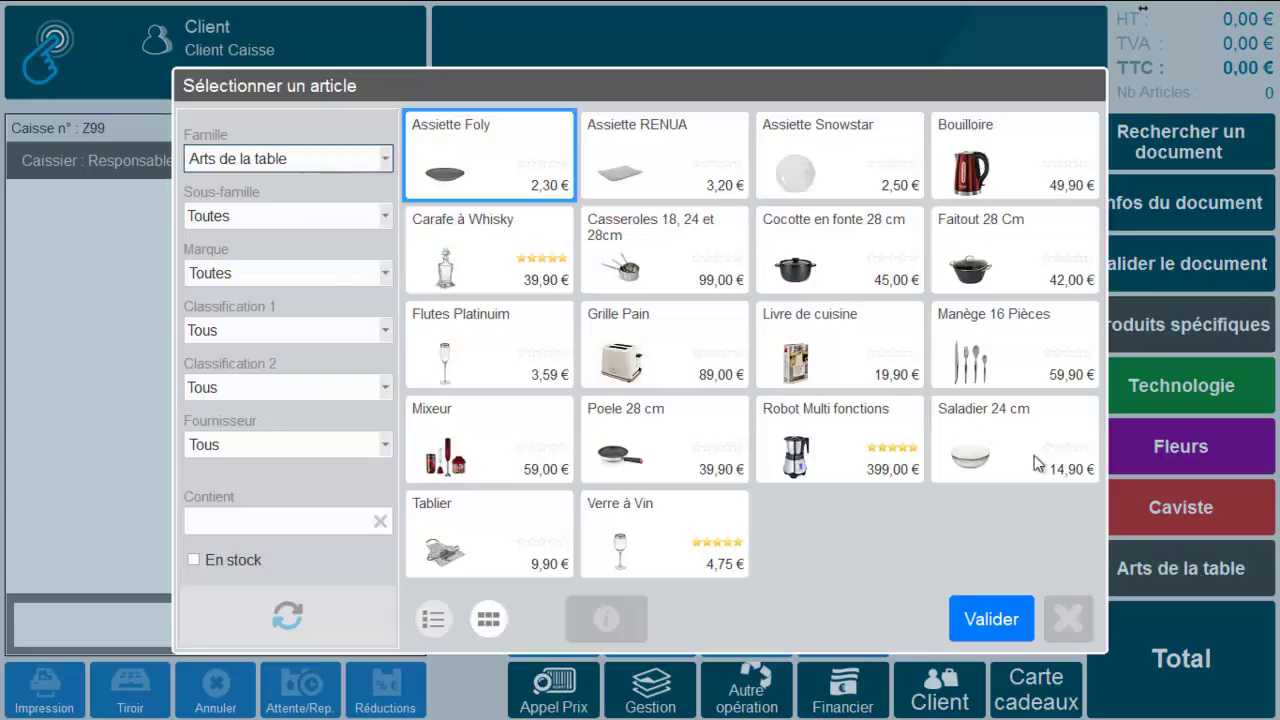
pyautogui.doubleClick(438, 454)
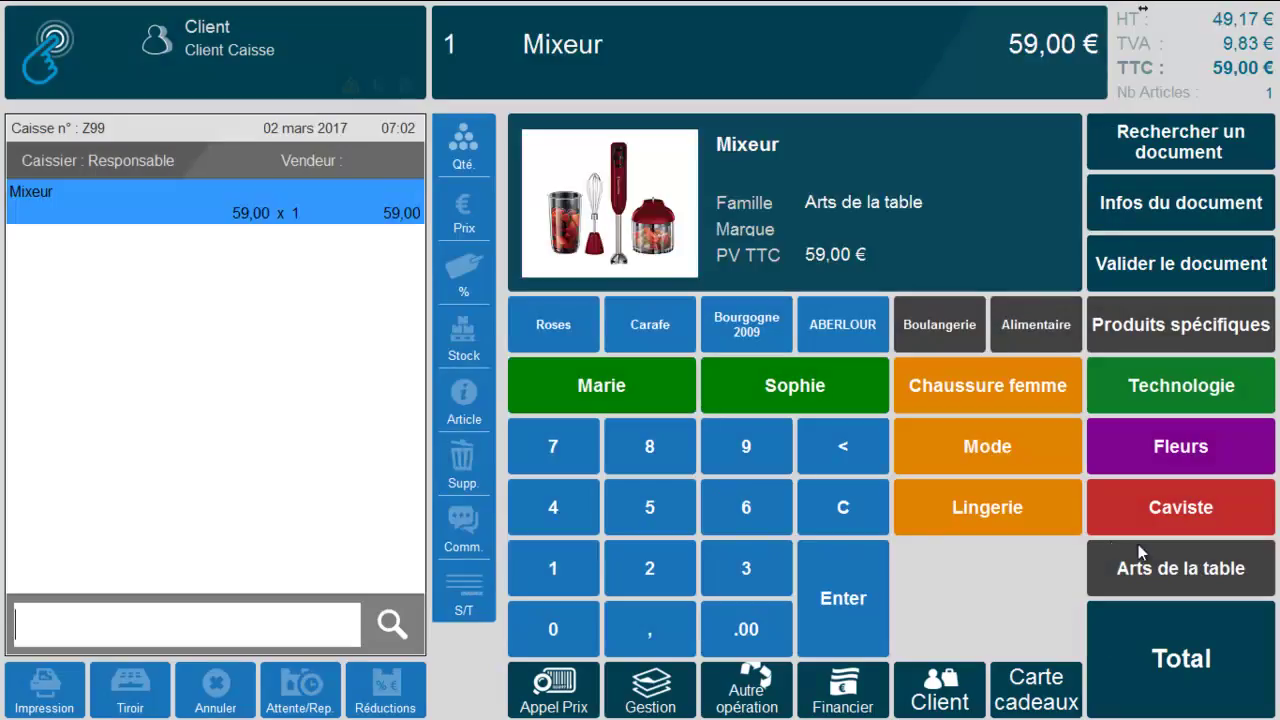
pyautogui.click(1190, 567)
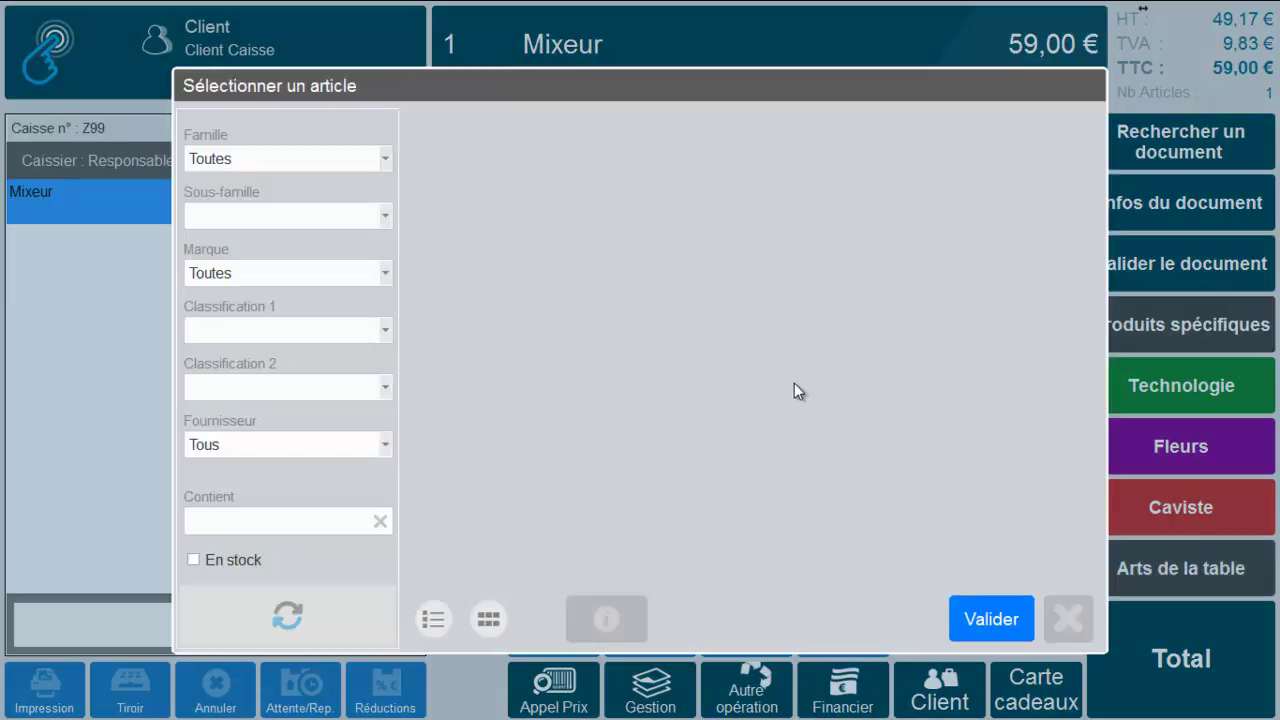
pyautogui.doubleClick(671, 353)
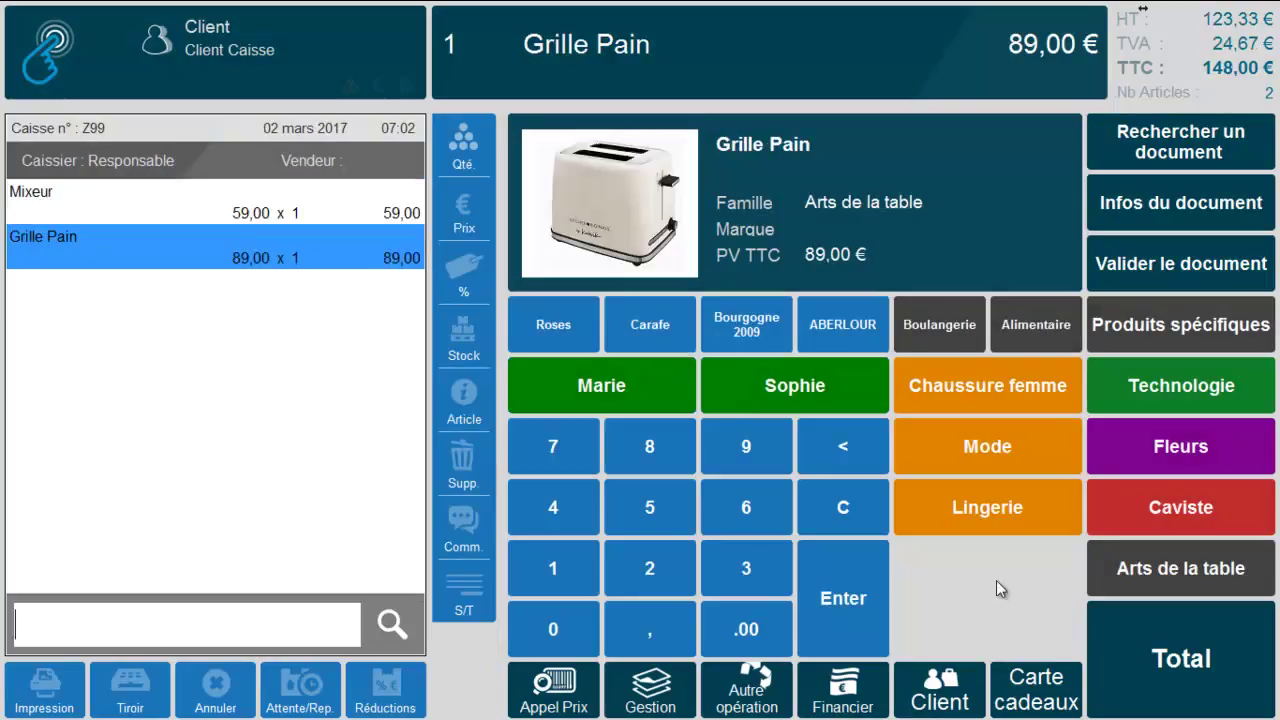
# Settle the whole sale by Chèque and view the ticket down to its Bon d'achat.
pyautogui.click(1185, 650)
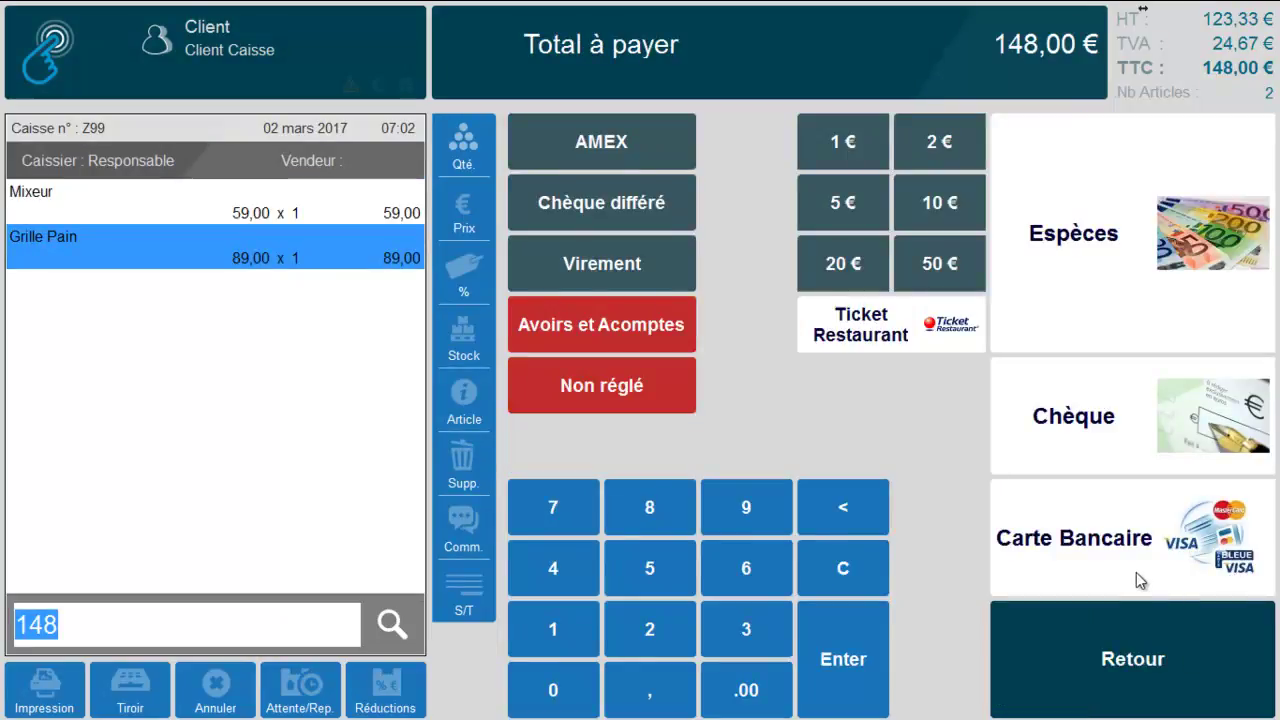
pyautogui.click(1058, 432)
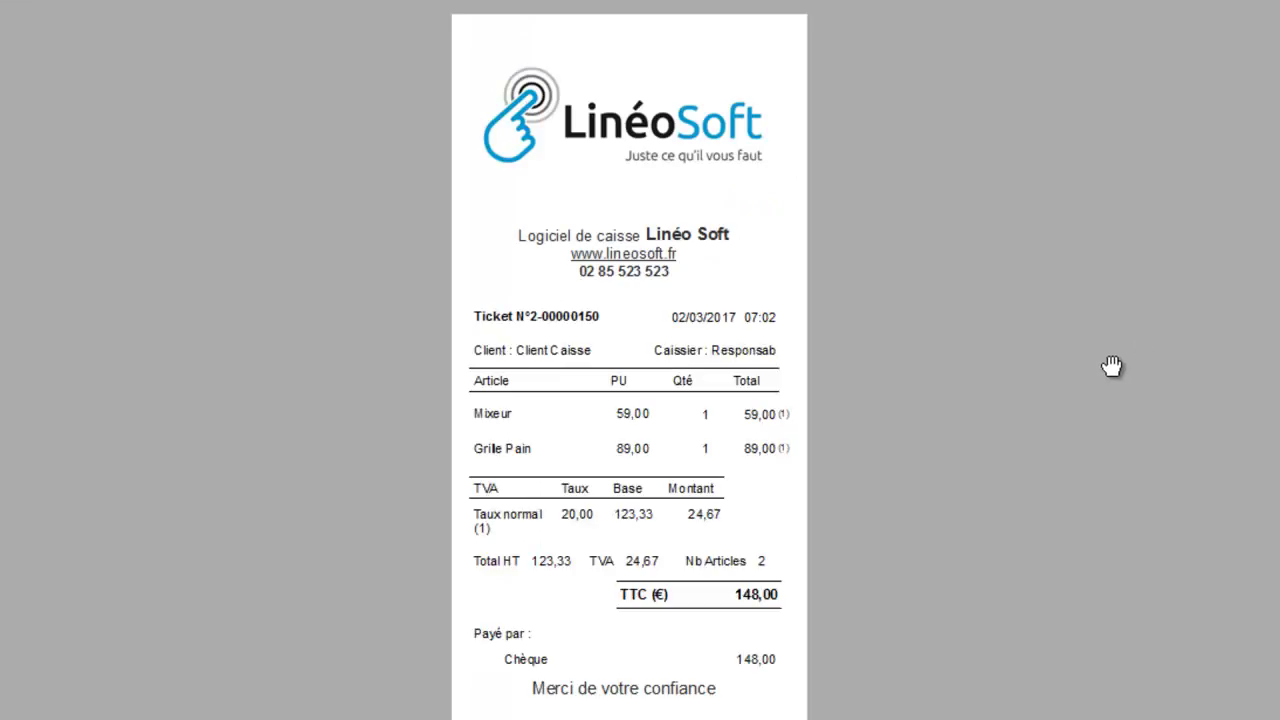
pyautogui.scroll(-5, 980, 405)
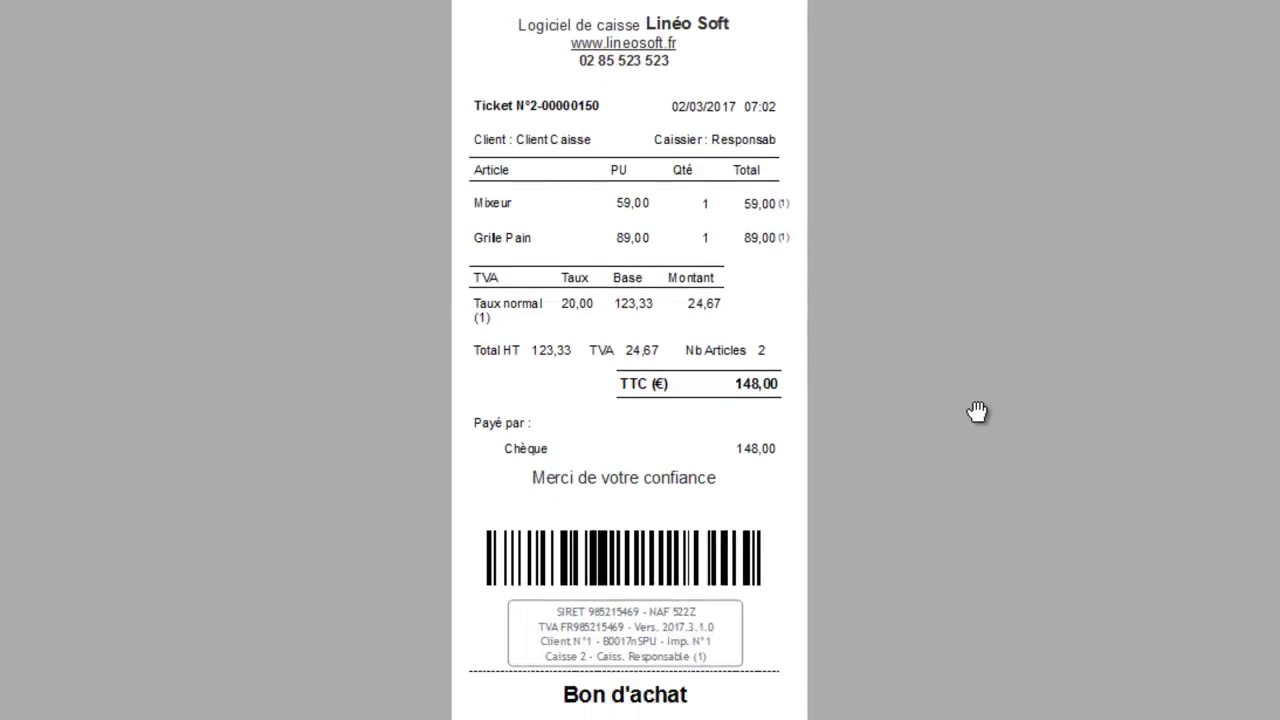
pyautogui.scroll(-5, 977, 412)
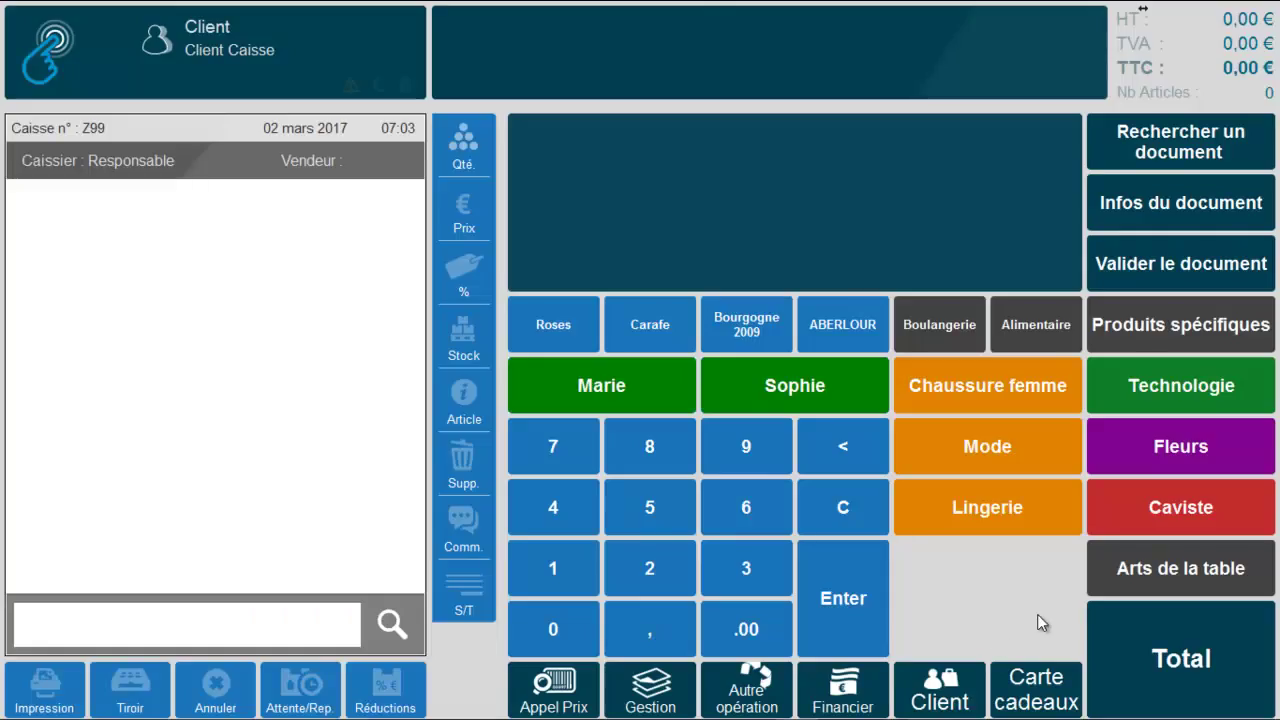
# Sell a Carafe à Whisky with a ticket reduction of 10 % plus 0.91 €, settled by Carte Bancaire.
pyautogui.click(658, 323)
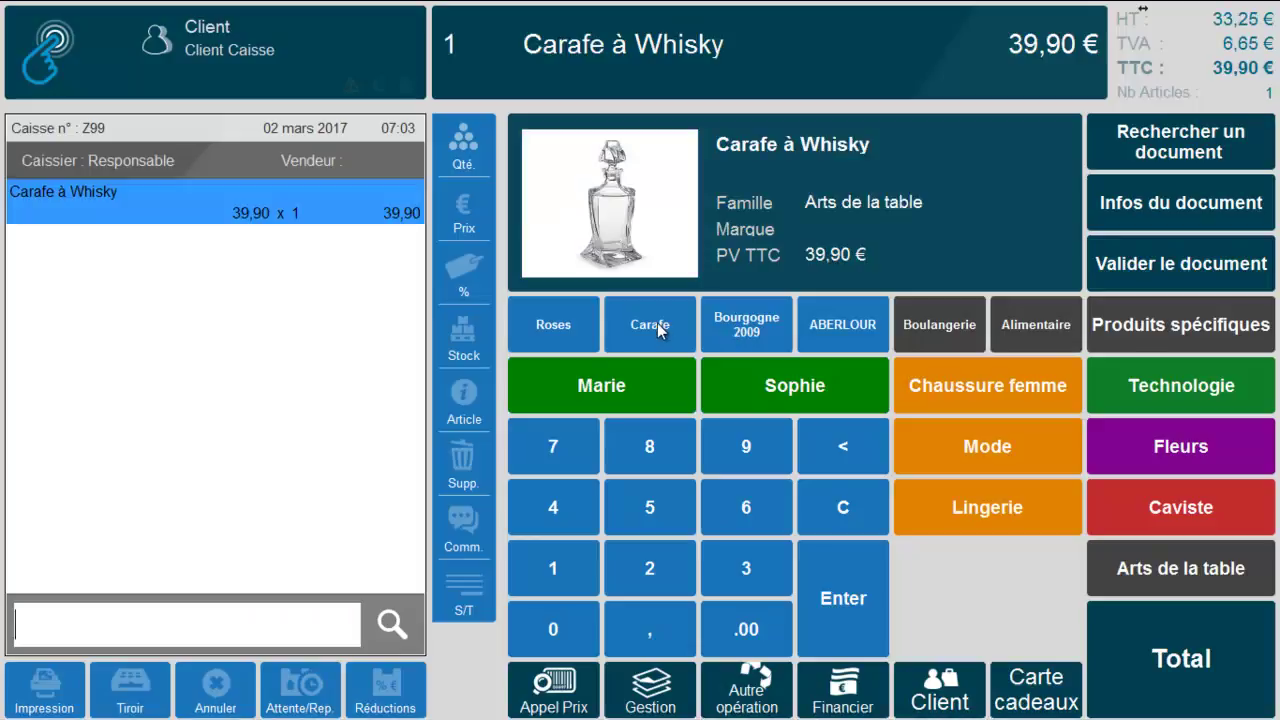
pyautogui.click(388, 684)
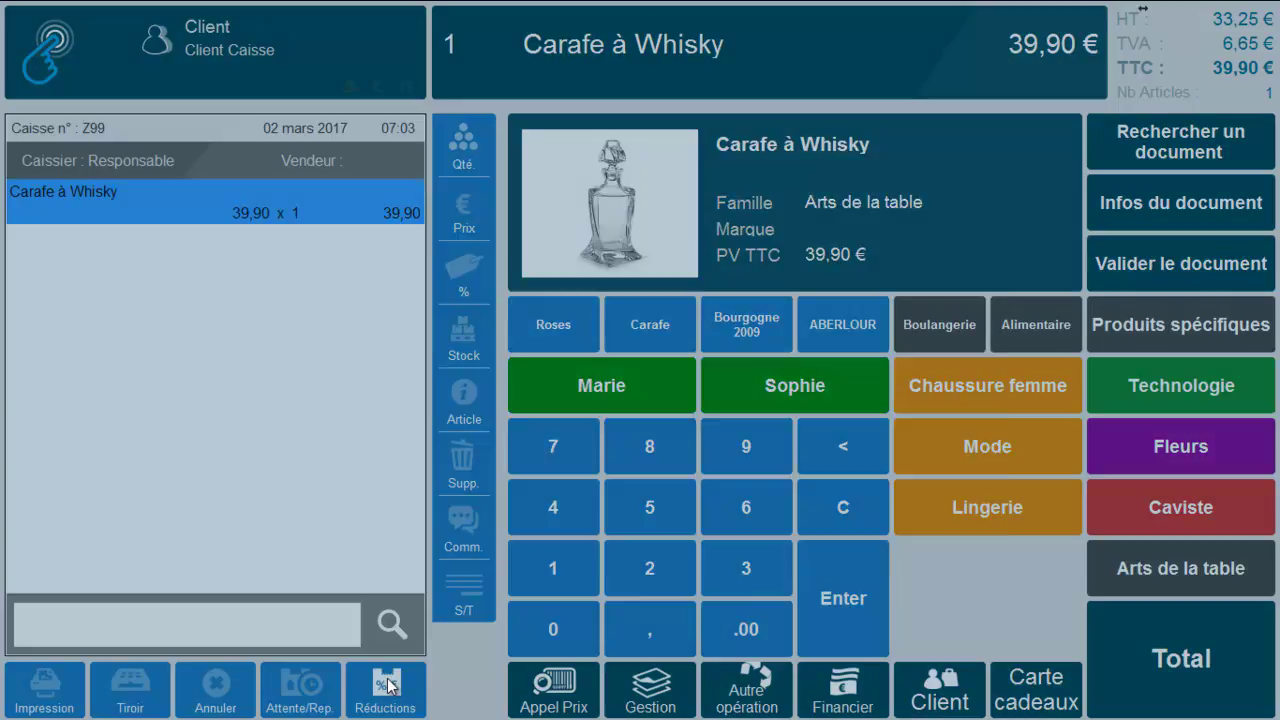
pyautogui.click(315, 478)
pyautogui.click(334, 524)
pyautogui.click(404, 280)
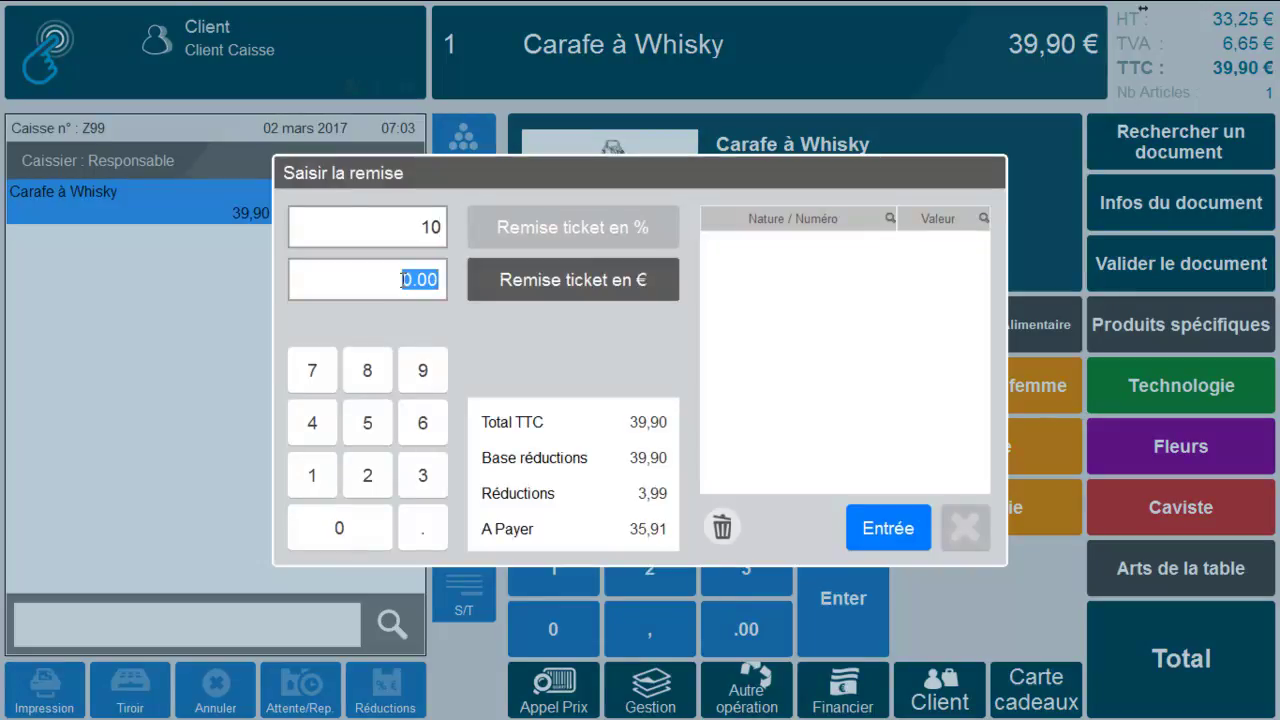
pyautogui.write('.91')
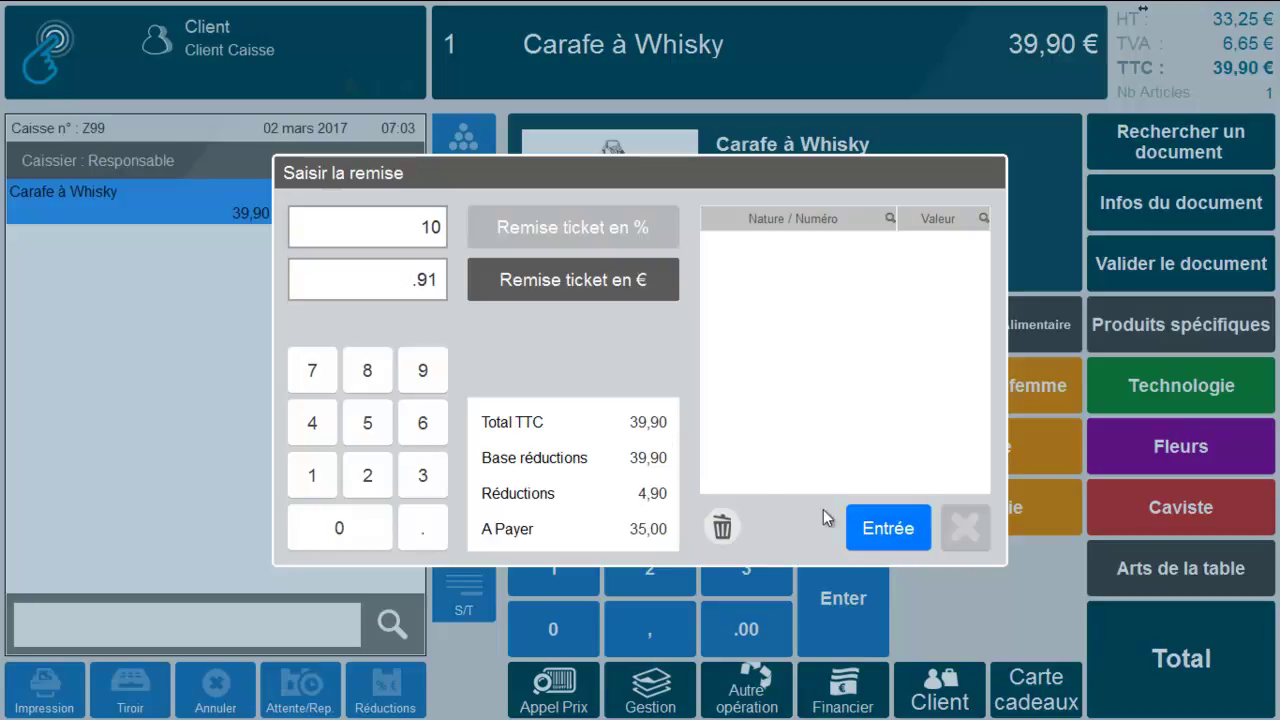
pyautogui.click(878, 529)
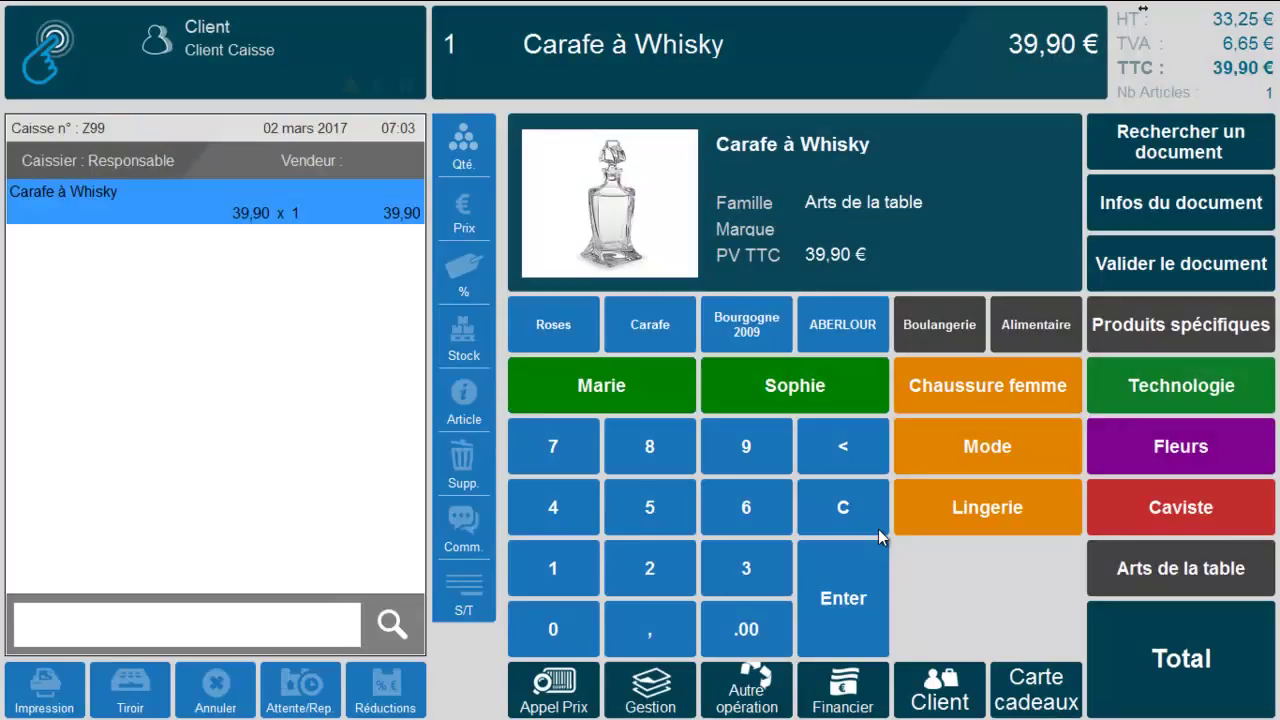
pyautogui.click(1172, 650)
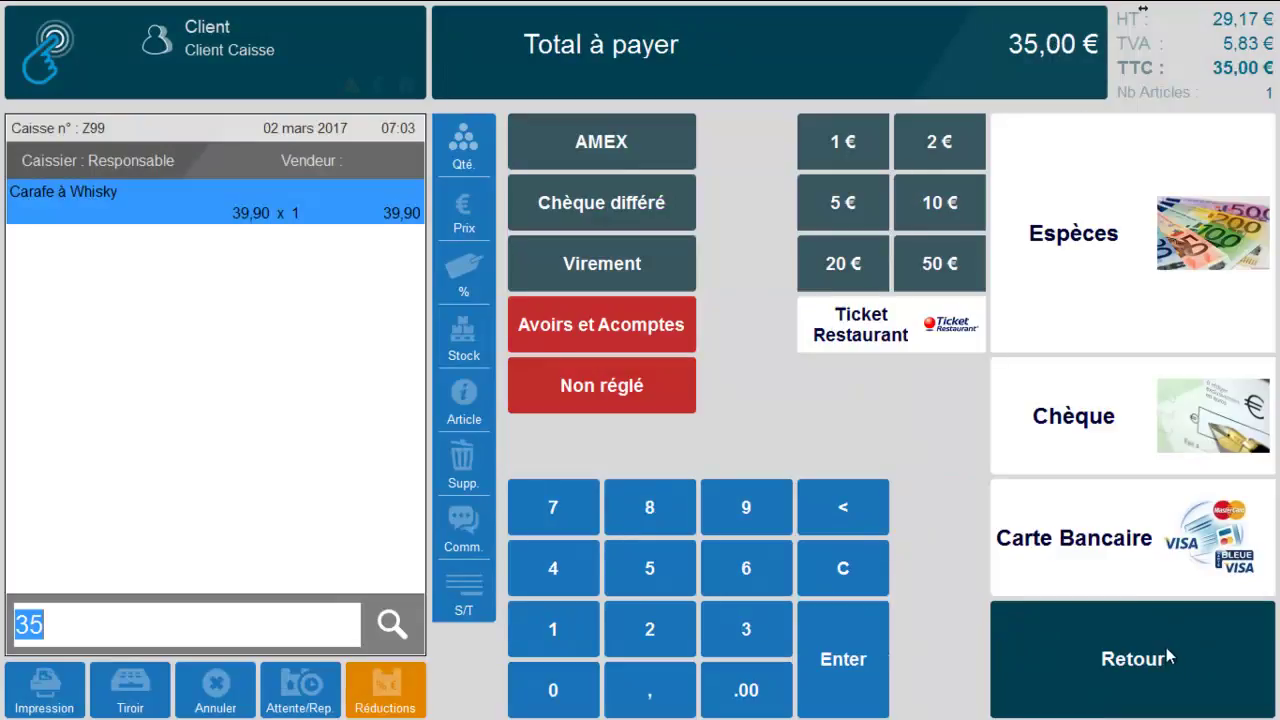
pyautogui.click(1102, 544)
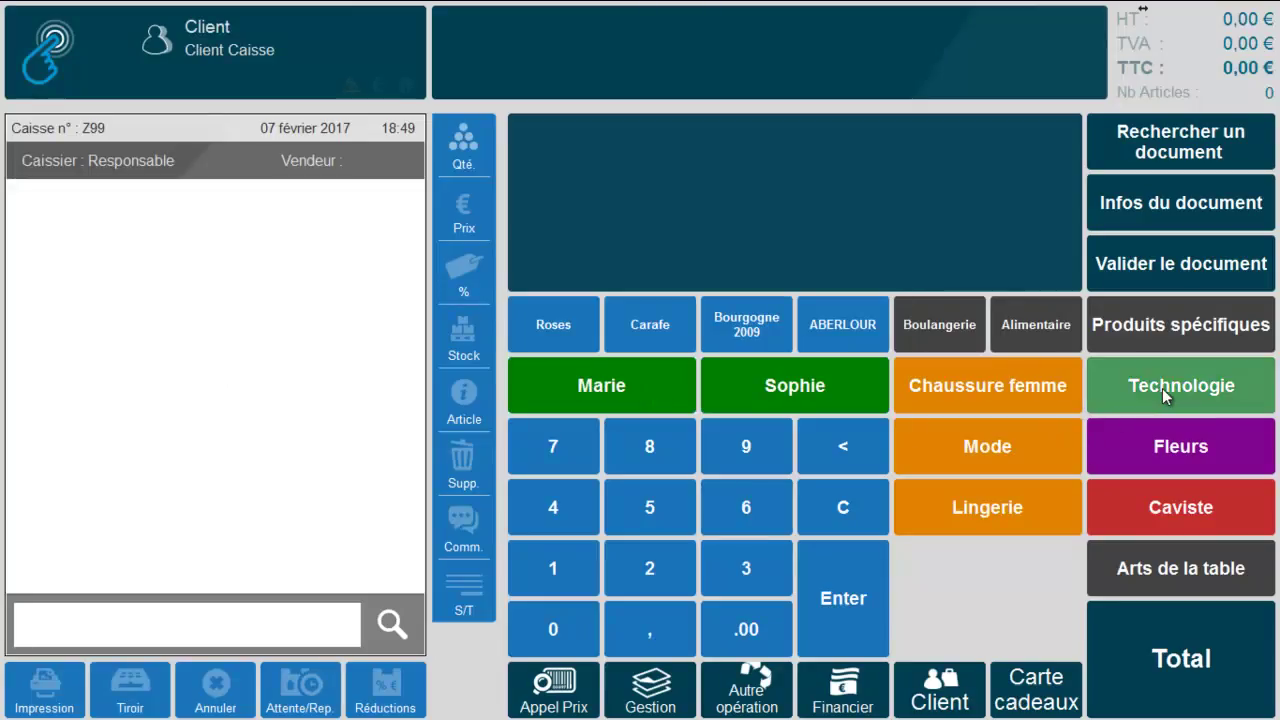
# Add the Ensemble Home Cinéma (Nomenclature) from Technologie with its optional Extension de garantie 5 ans, and assign the sale to the client from Lyon.
pyautogui.click(1162, 388)
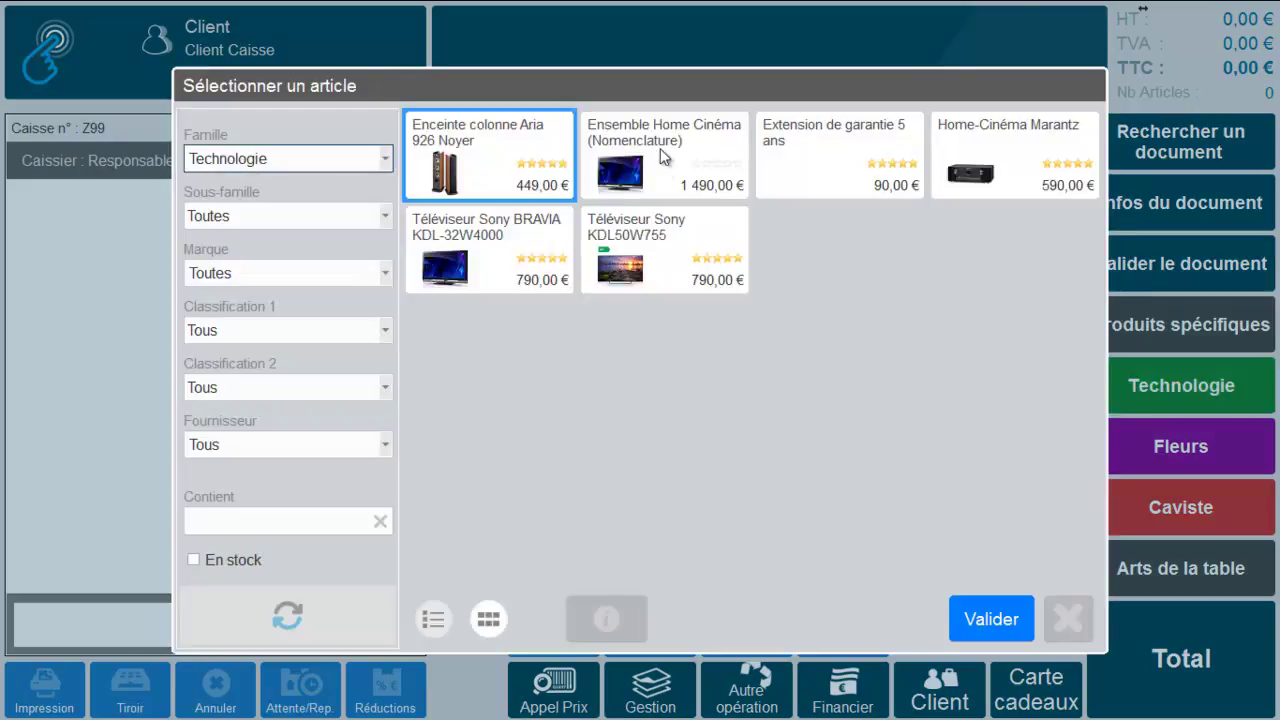
pyautogui.click(661, 152)
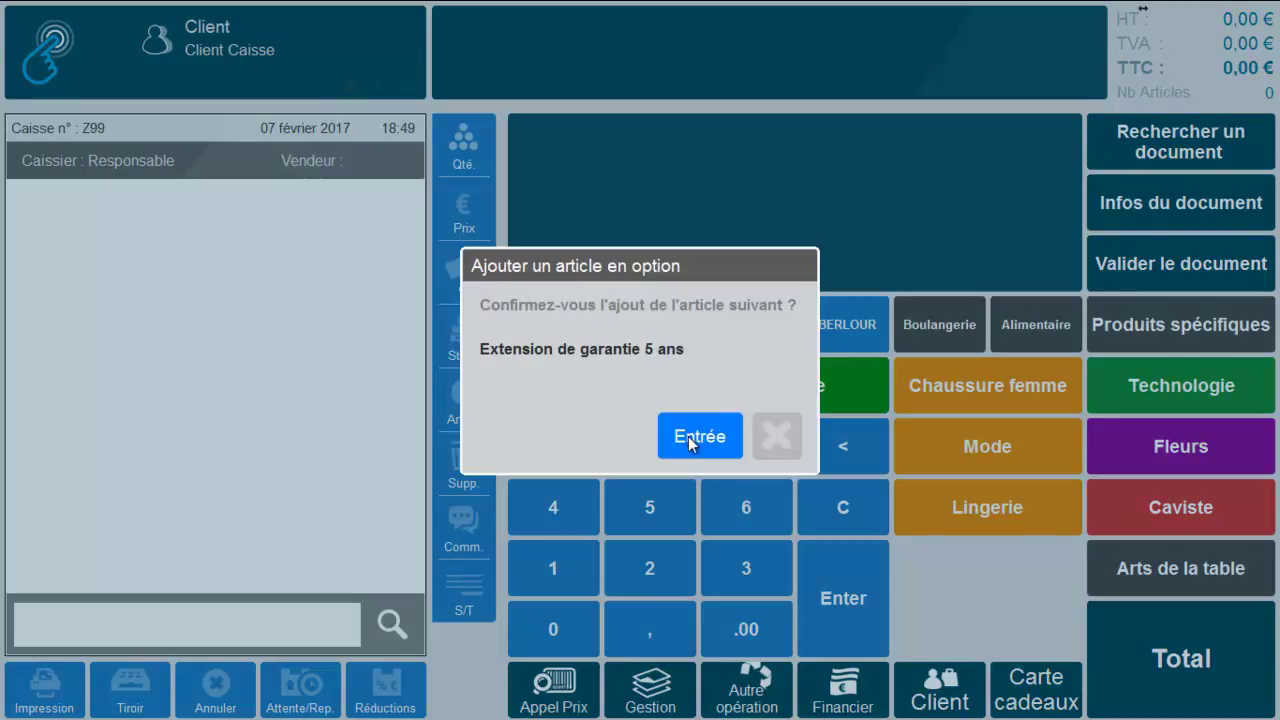
pyautogui.click(688, 441)
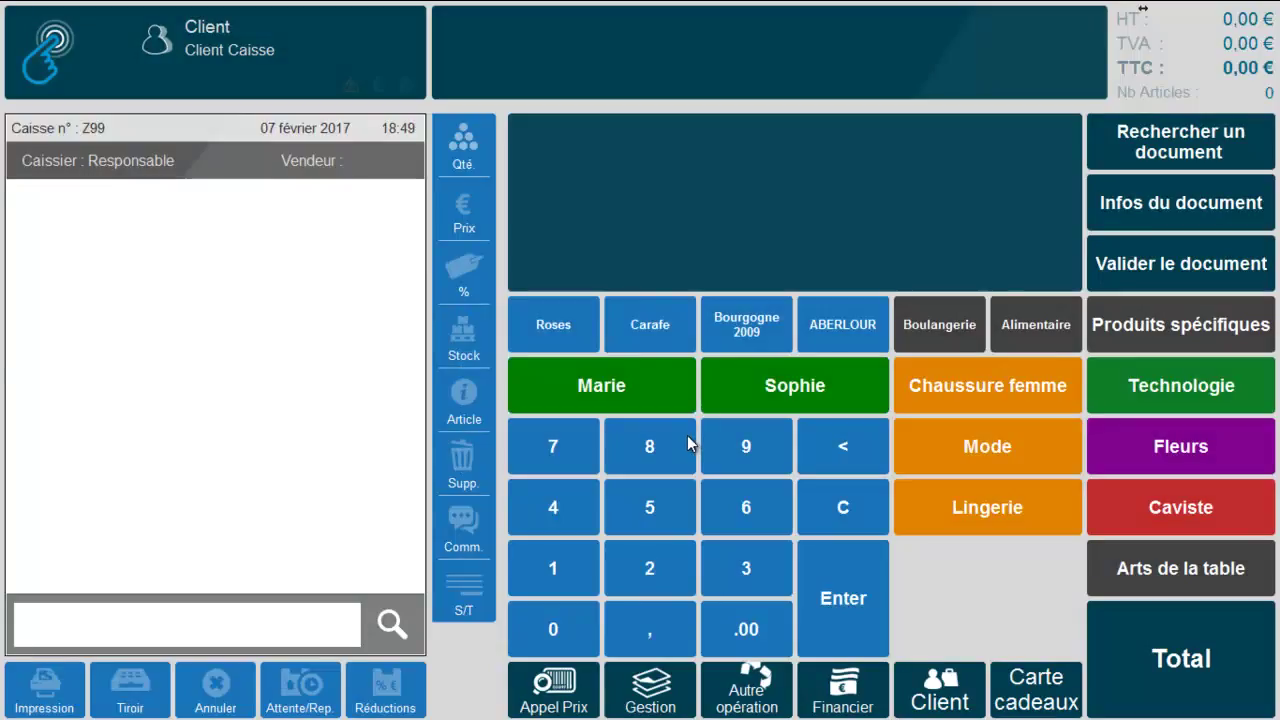
pyautogui.click(204, 44)
pyautogui.doubleClick(380, 400)
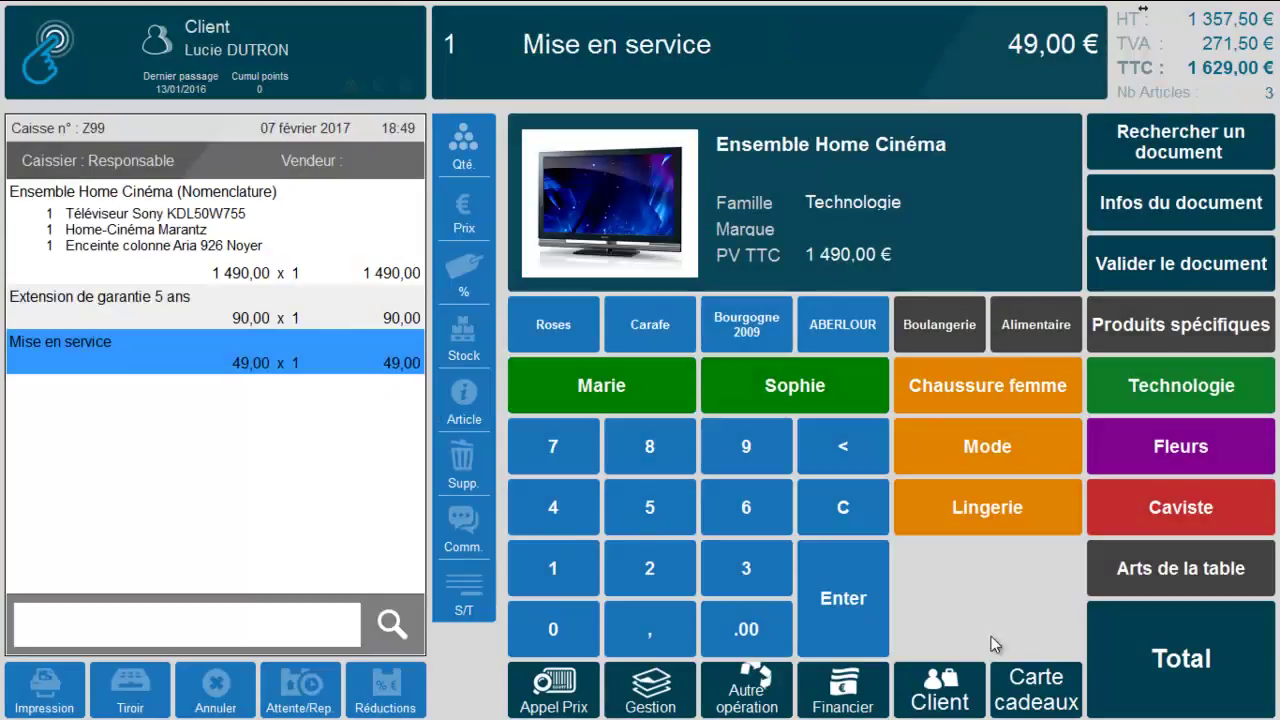
# Settle the whole home cinema sale by Carte Bancaire and view its ticket.
pyautogui.click(1134, 655)
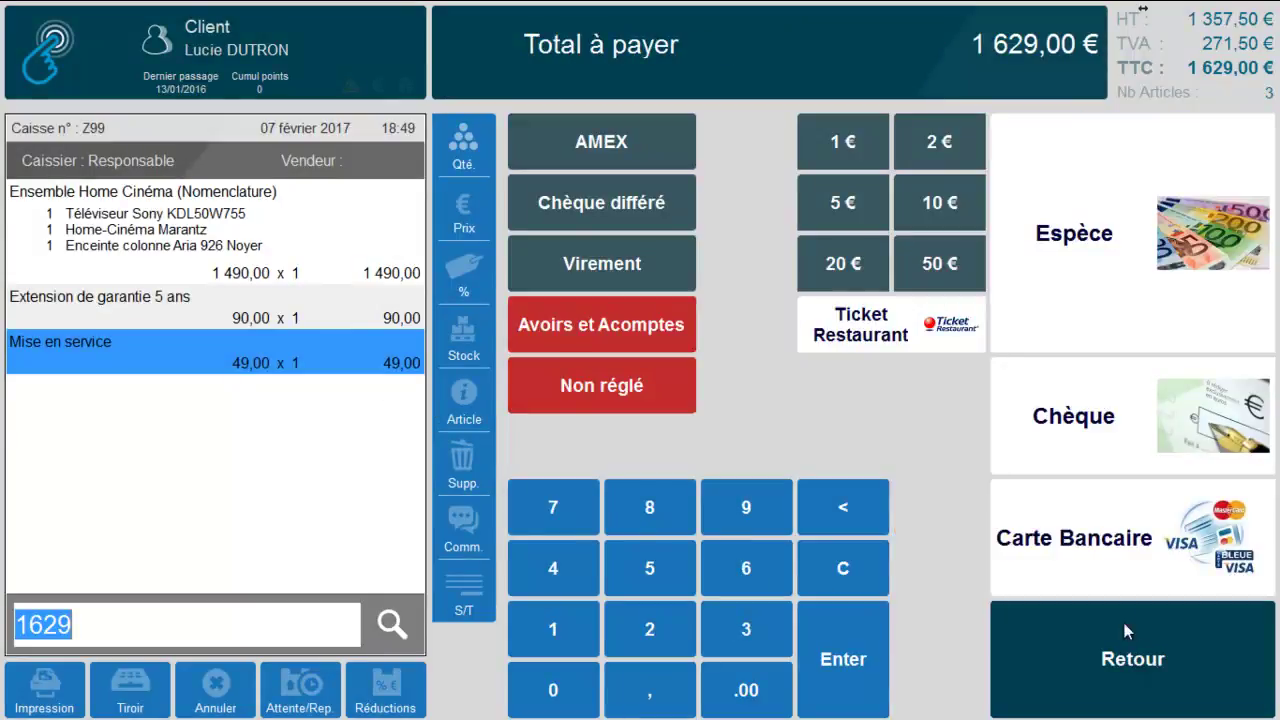
pyautogui.click(1101, 549)
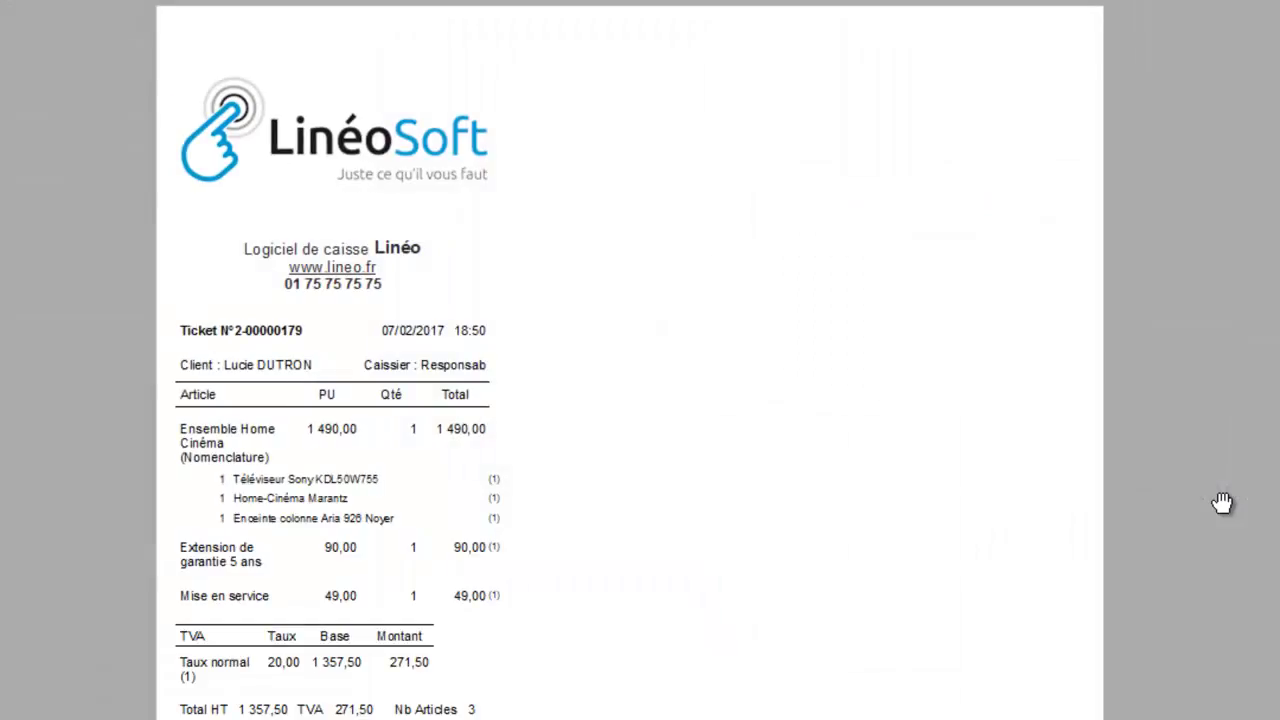
pyautogui.scroll(-3, 779, 470)
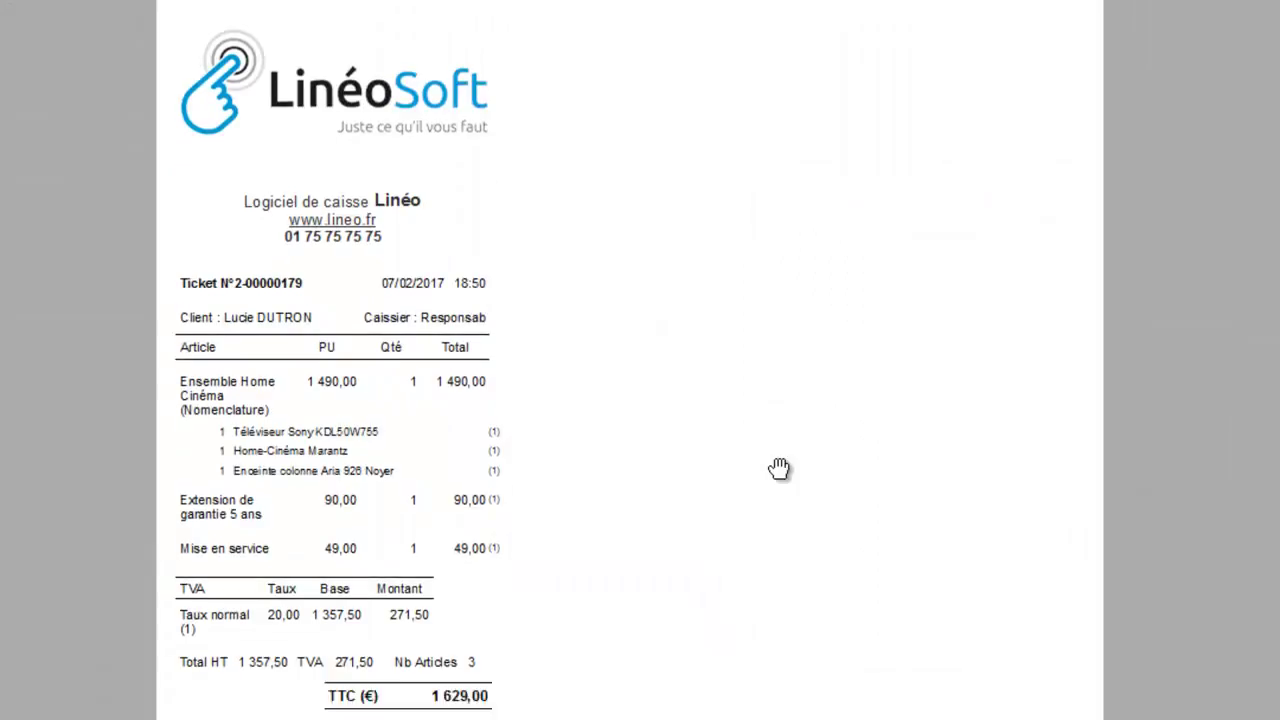
pyautogui.scroll(-1, 857, 417)
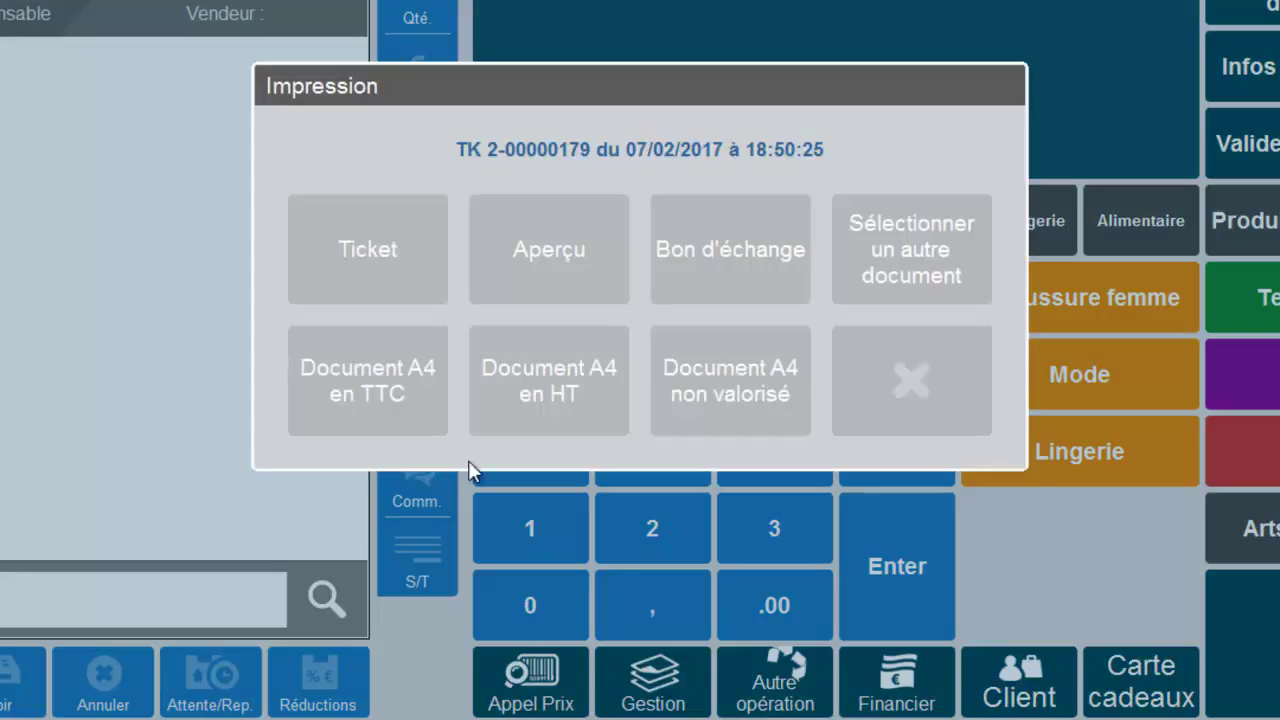
# View the home cinema ticket as an A4 document with HT prices, down the page.
pyautogui.click(566, 391)
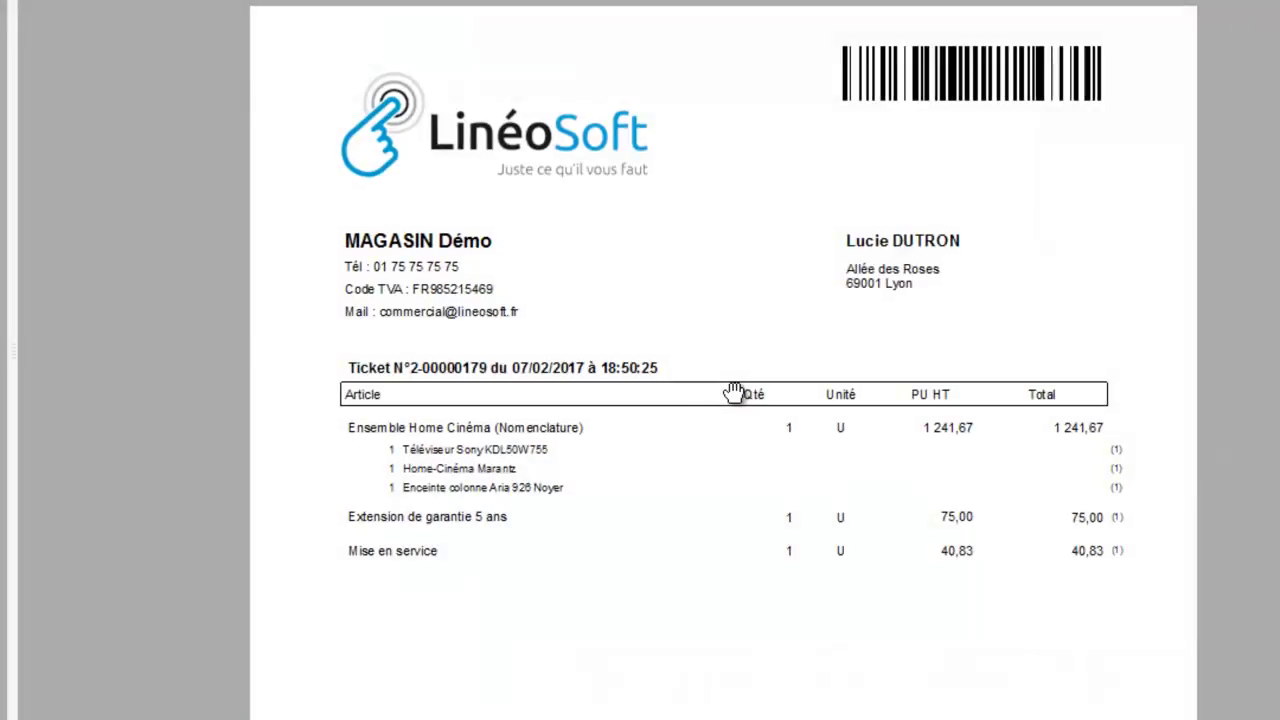
pyautogui.scroll(-5, 733, 391)
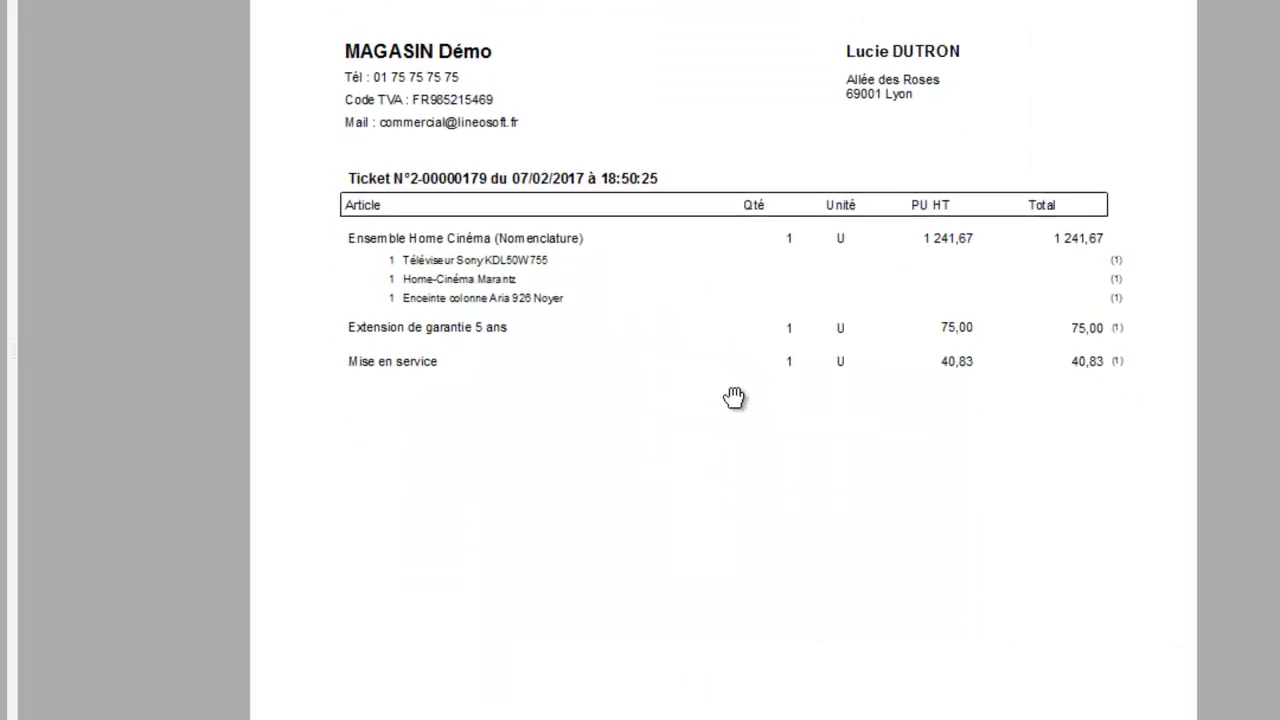
pyautogui.scroll(-3, 733, 397)
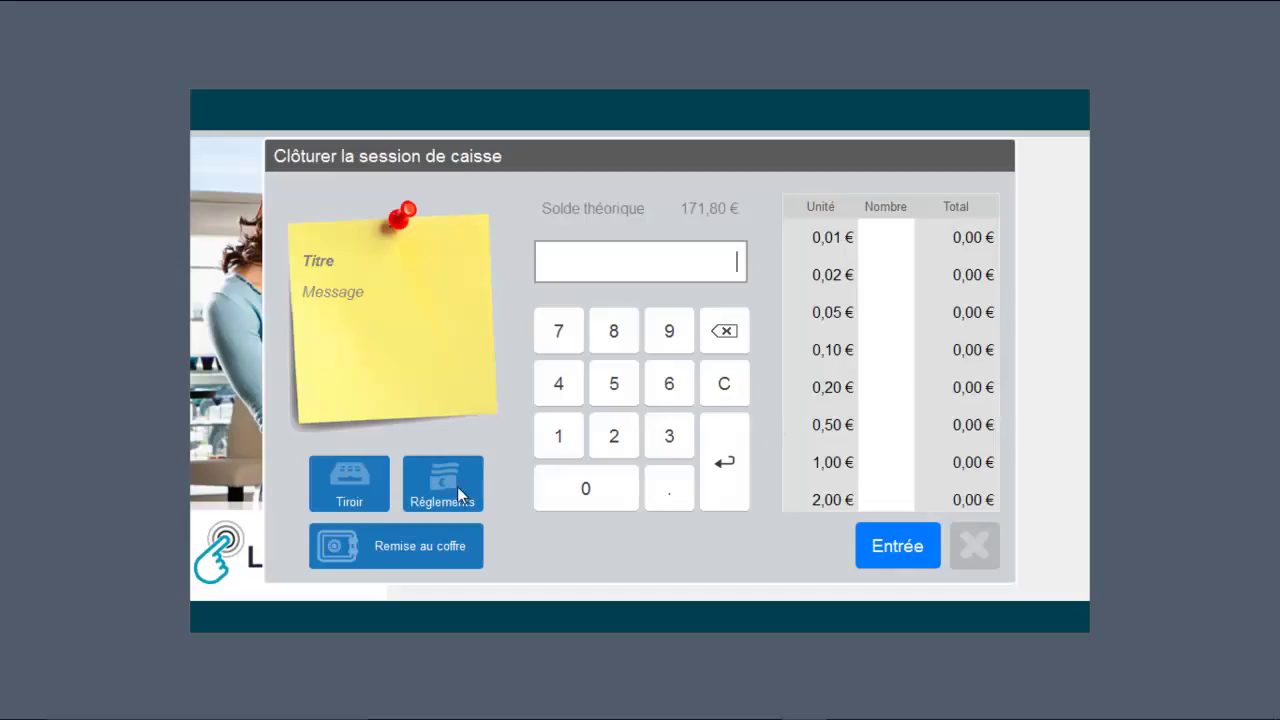
# Change the payment mode of the 35,00 € Carte Bancaire payment to Espèce in the session's list of payments.
pyautogui.click(444, 494)
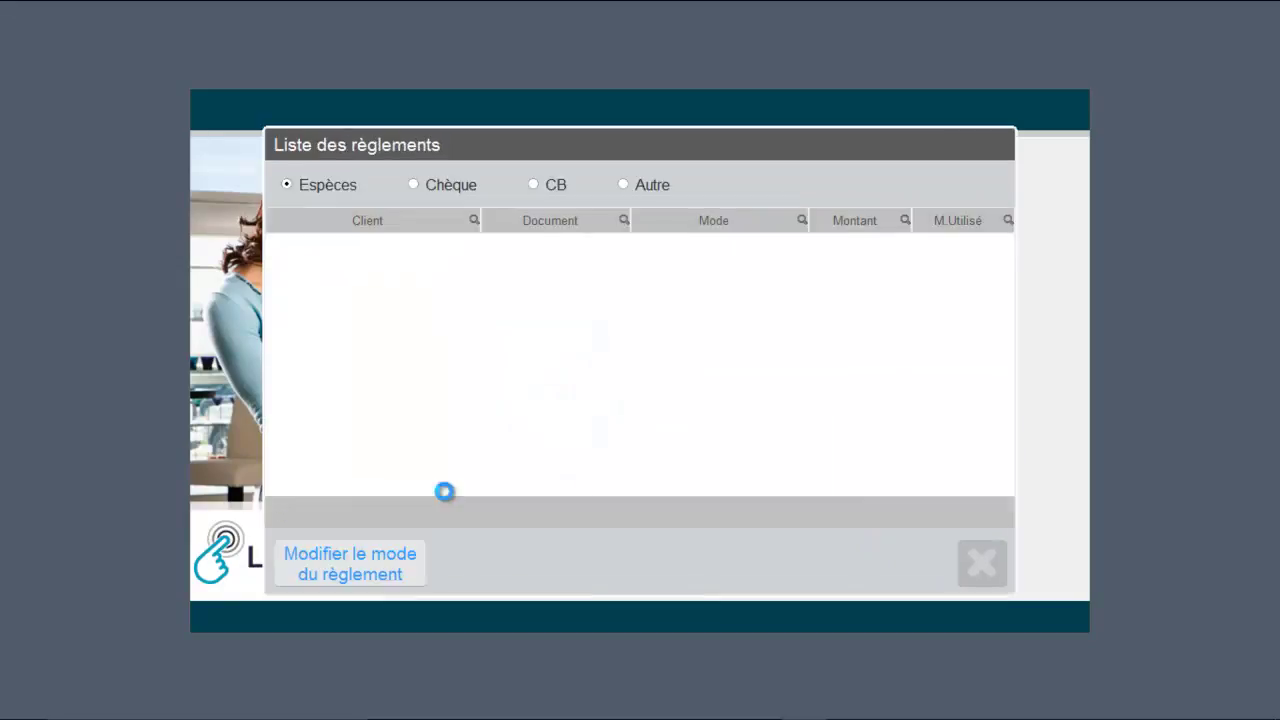
pyautogui.click(536, 184)
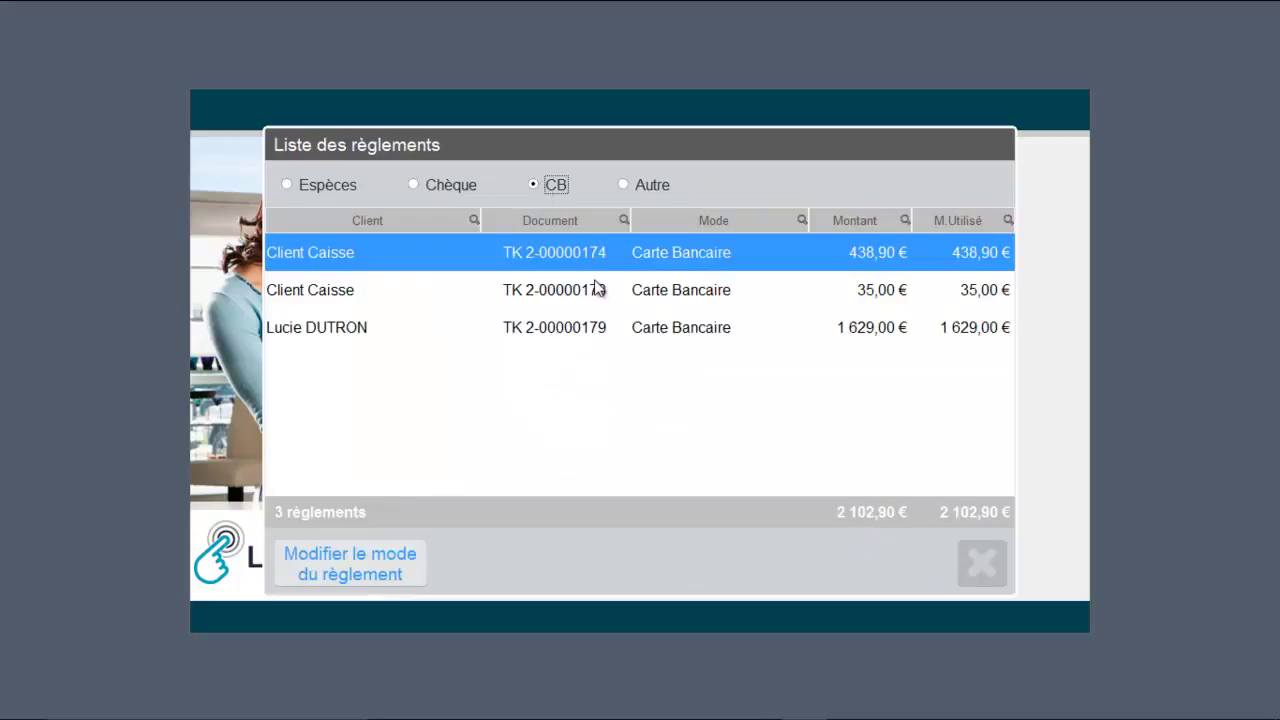
pyautogui.click(729, 301)
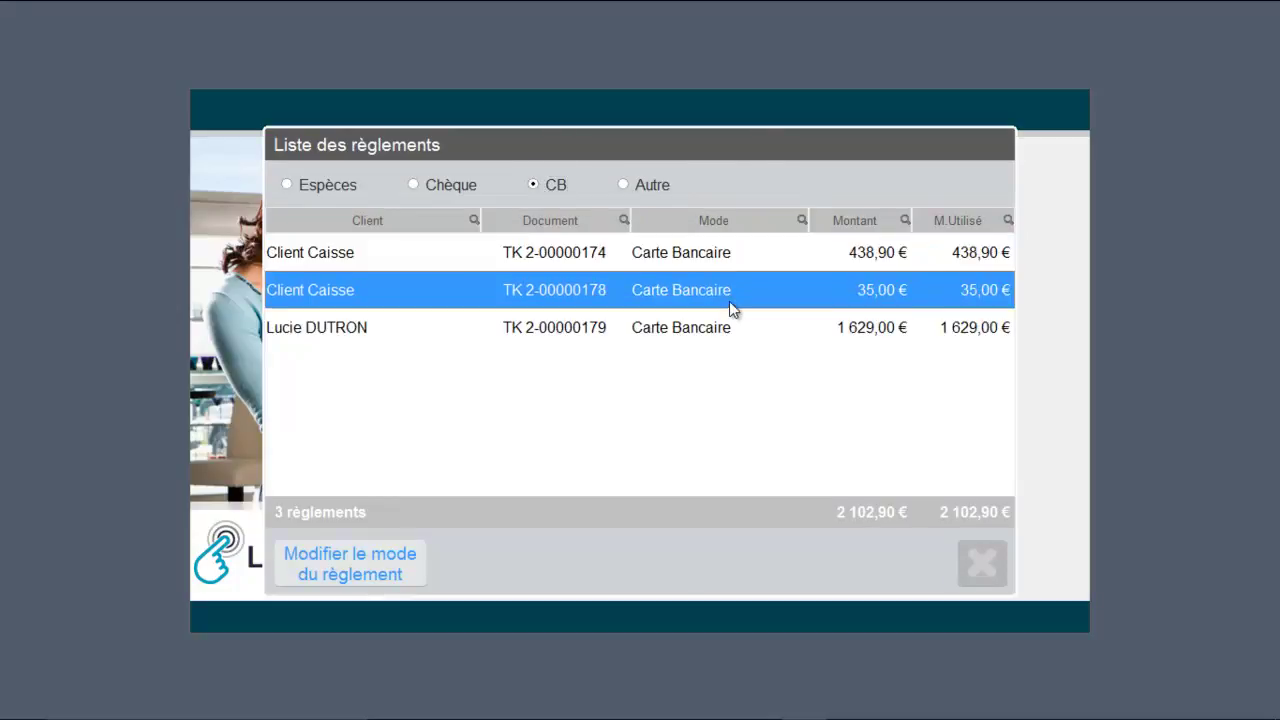
pyautogui.click(362, 564)
pyautogui.click(651, 313)
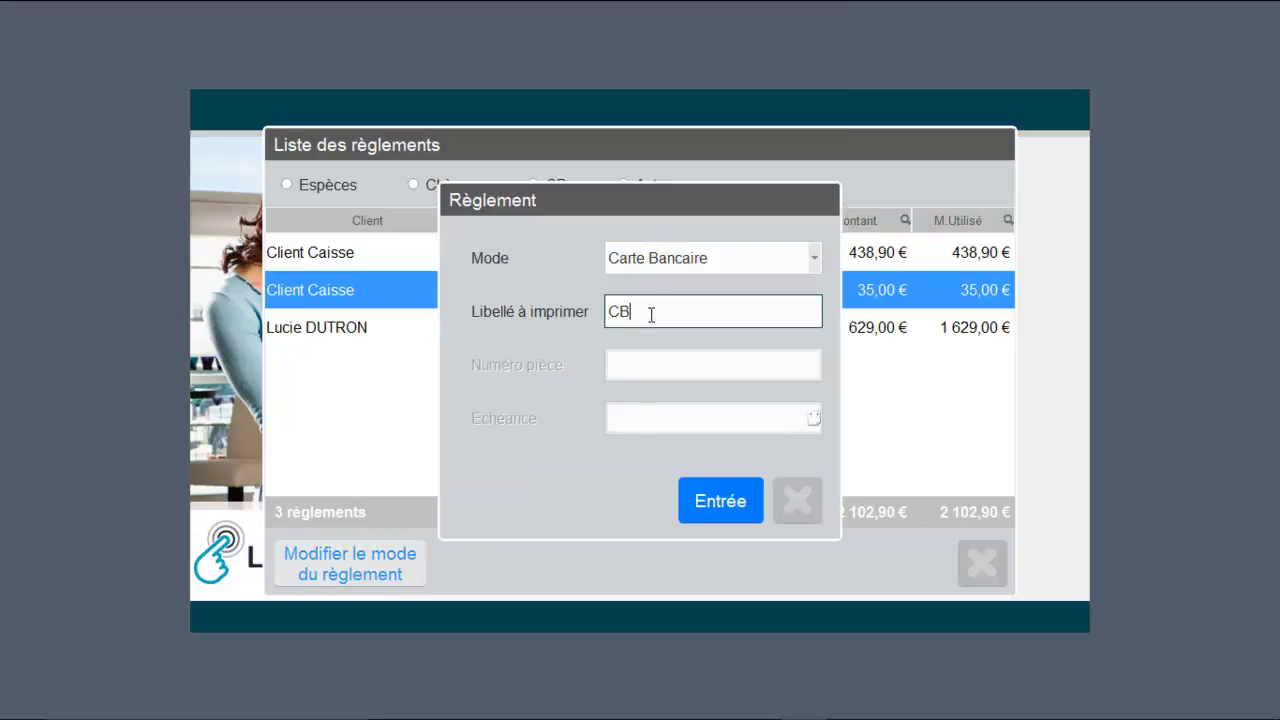
pyautogui.click(661, 260)
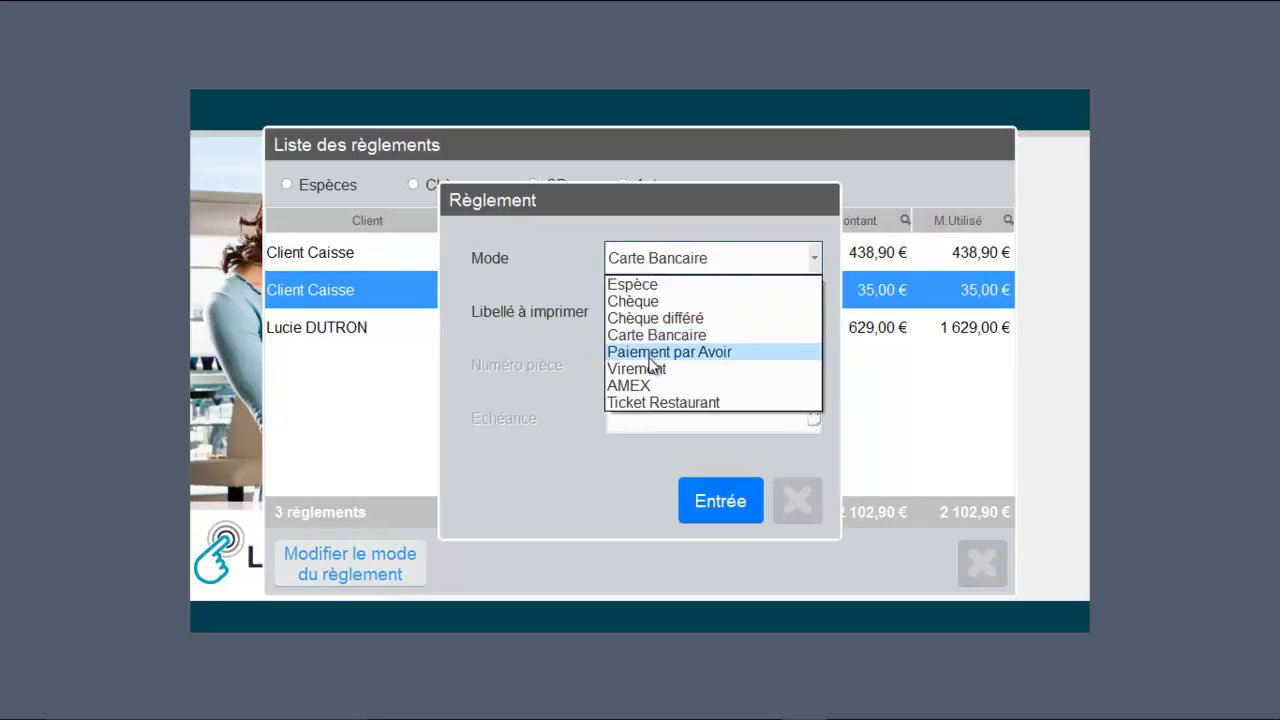
pyautogui.click(640, 284)
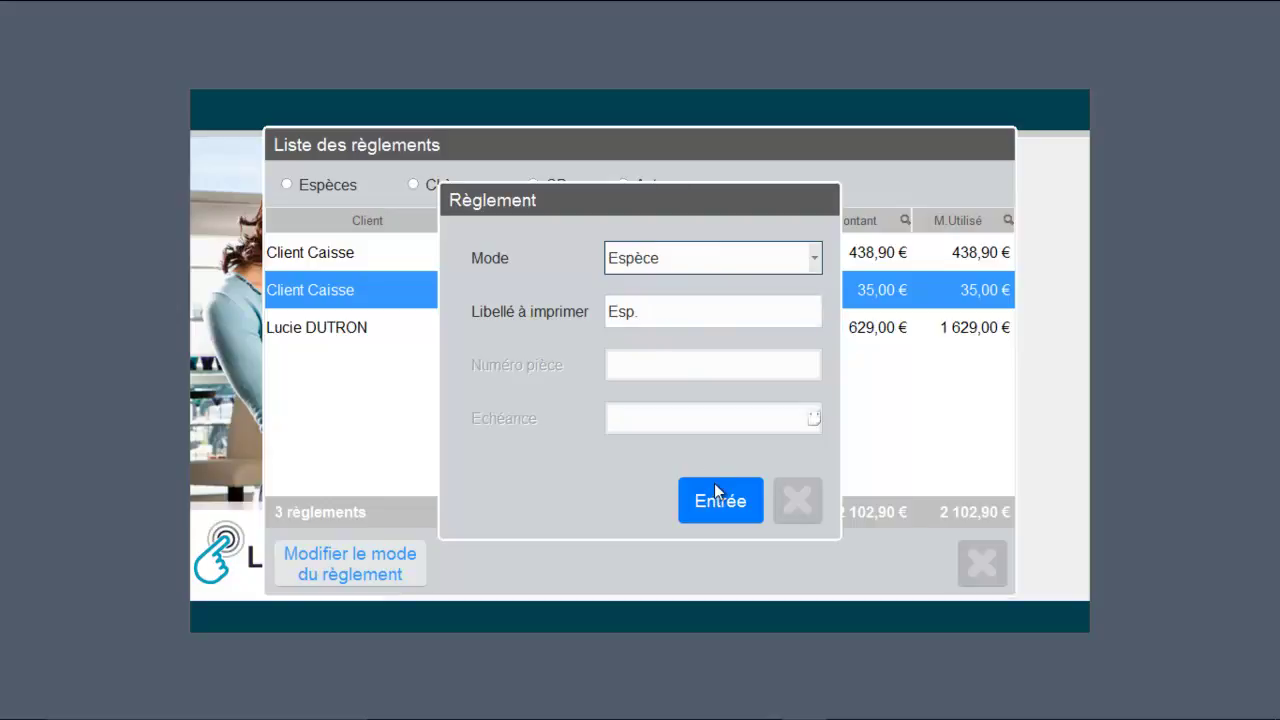
pyautogui.click(714, 499)
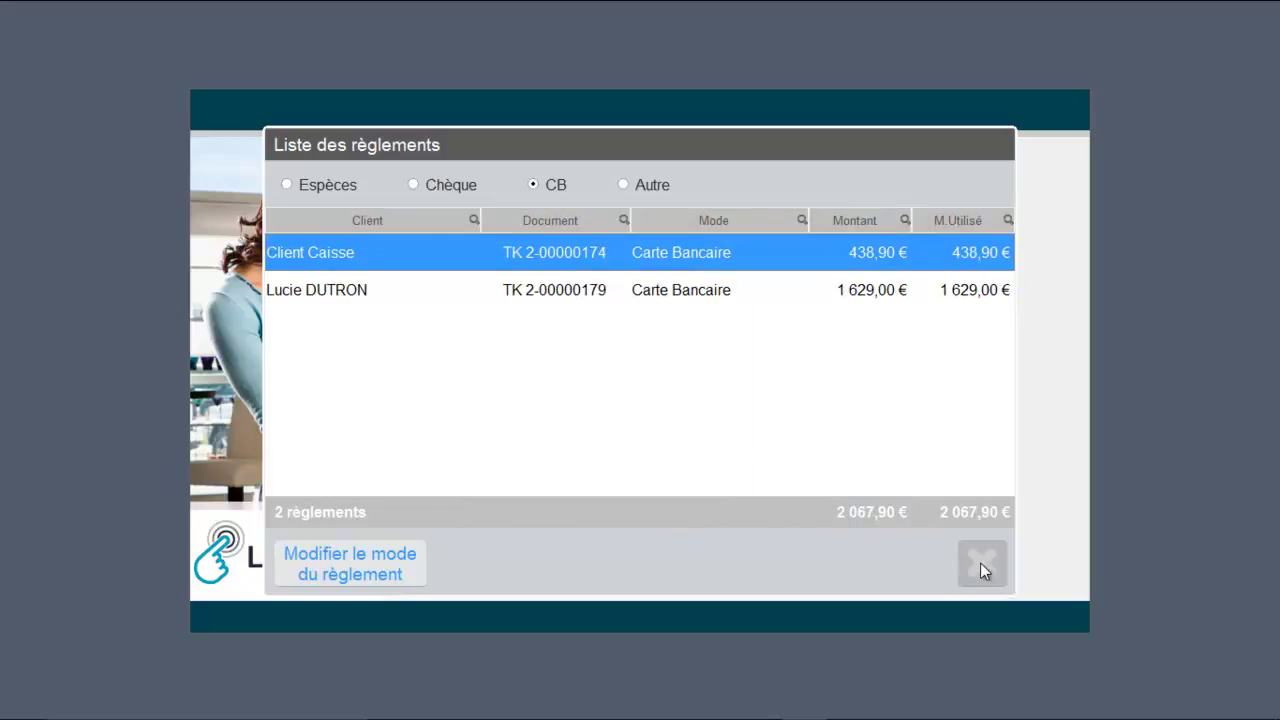
pyautogui.click(980, 563)
# Close the till session with a cash balance of 206 € and review the closing report, including the sales breakdown.
pyautogui.click(701, 260)
pyautogui.write('206')
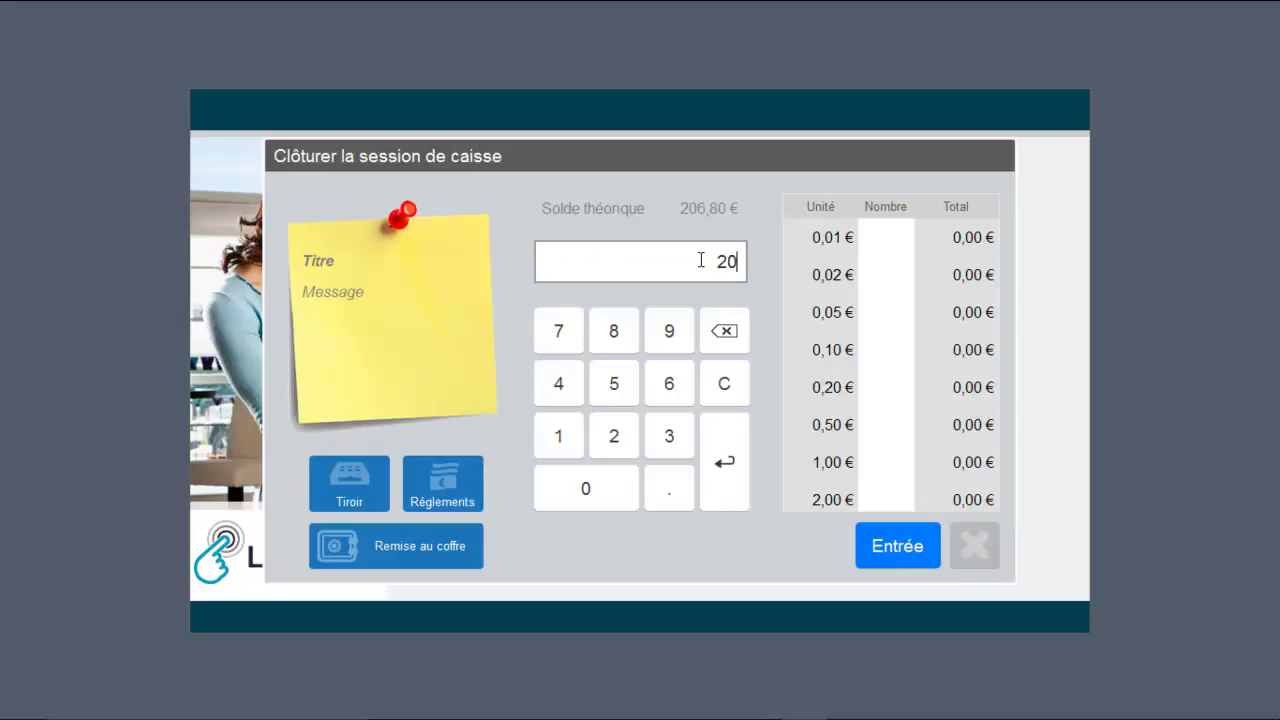
pyautogui.click(899, 546)
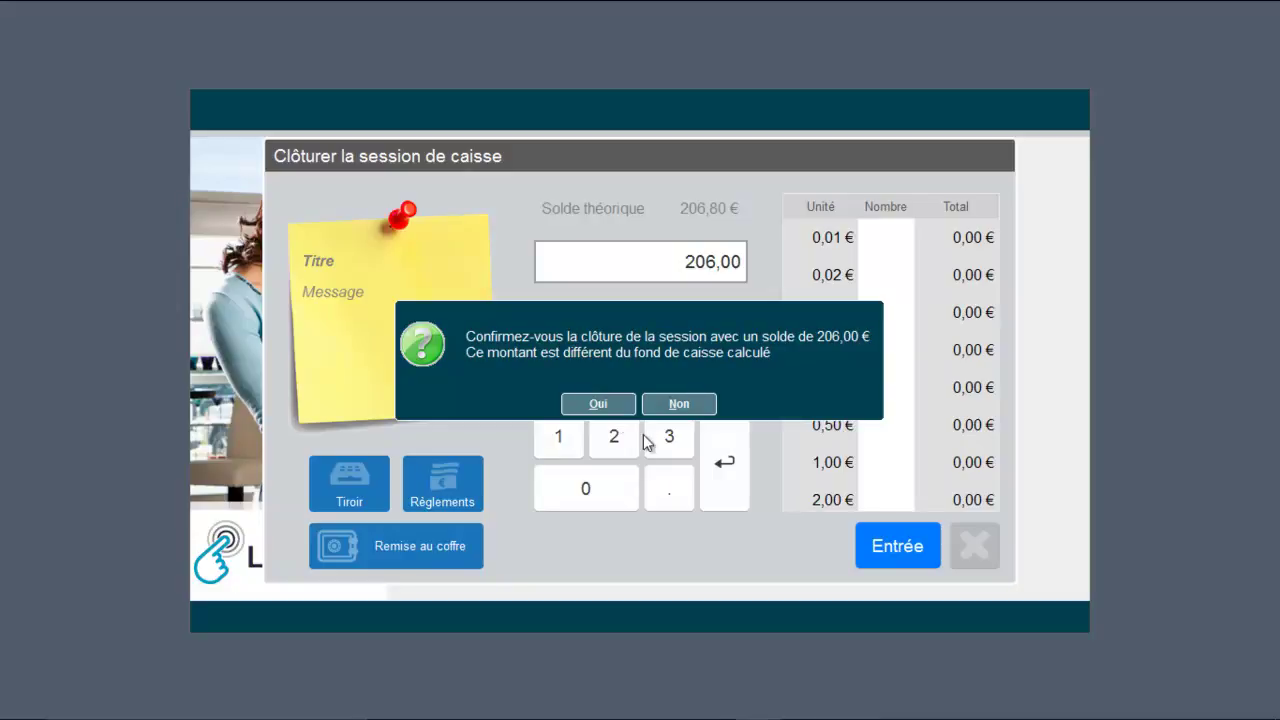
pyautogui.click(613, 406)
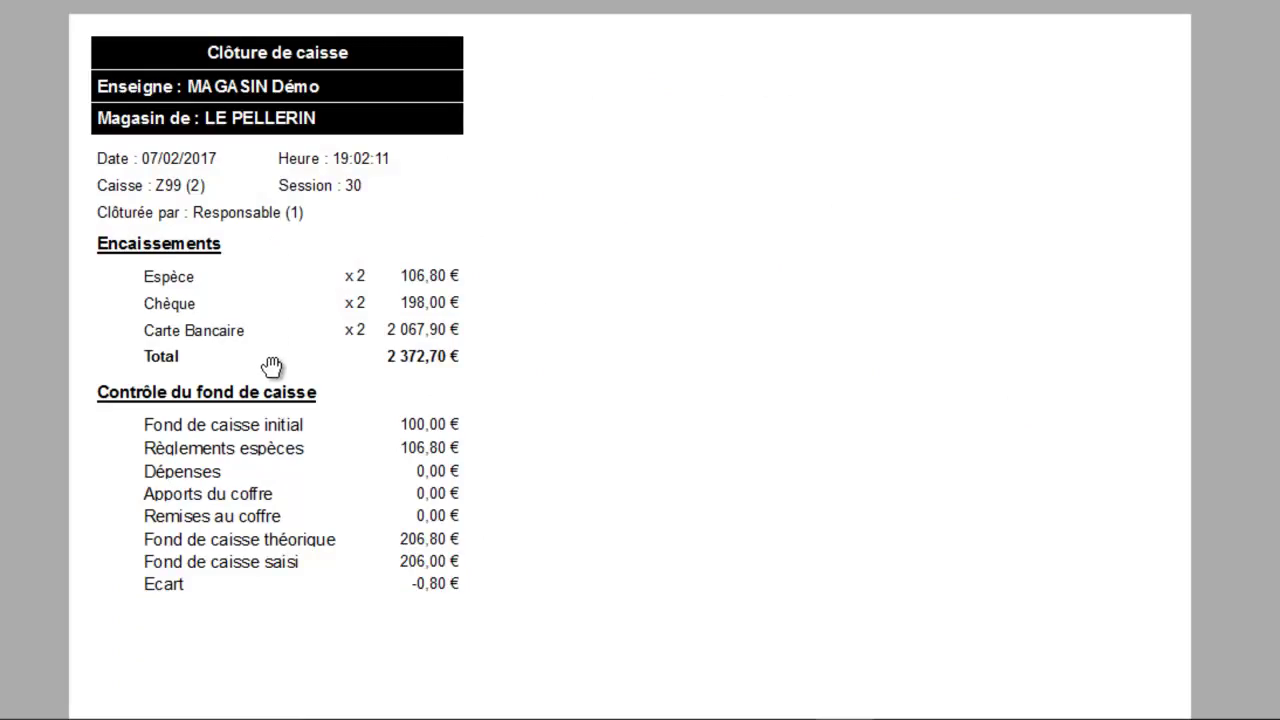
pyautogui.scroll(-3, 276, 366)
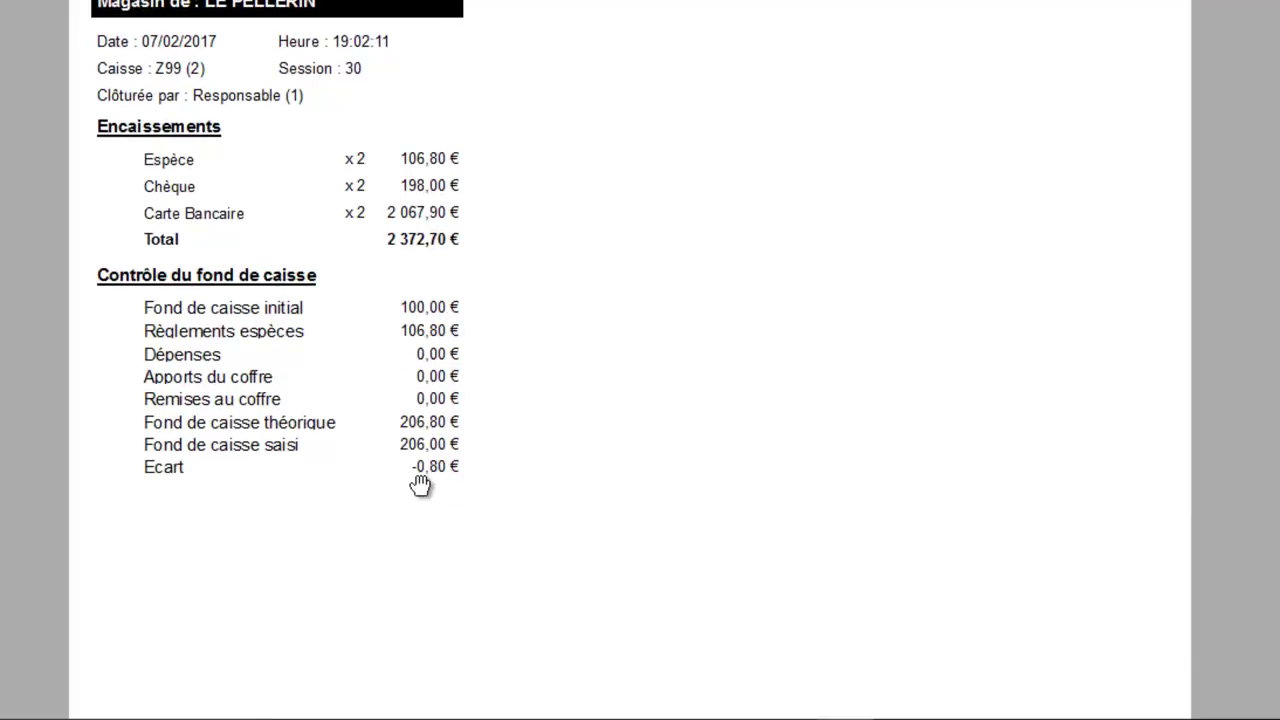
pyautogui.scroll(-4, 420, 480)
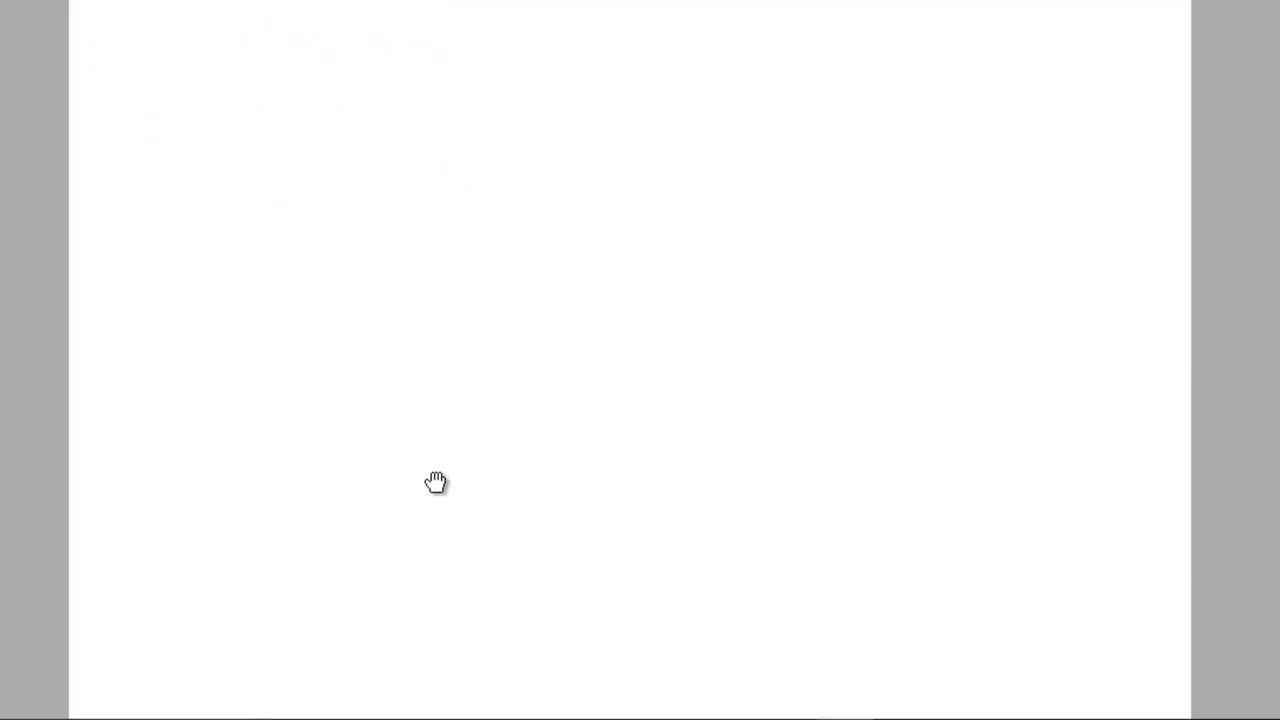
pyautogui.scroll(-12, 440, 477)
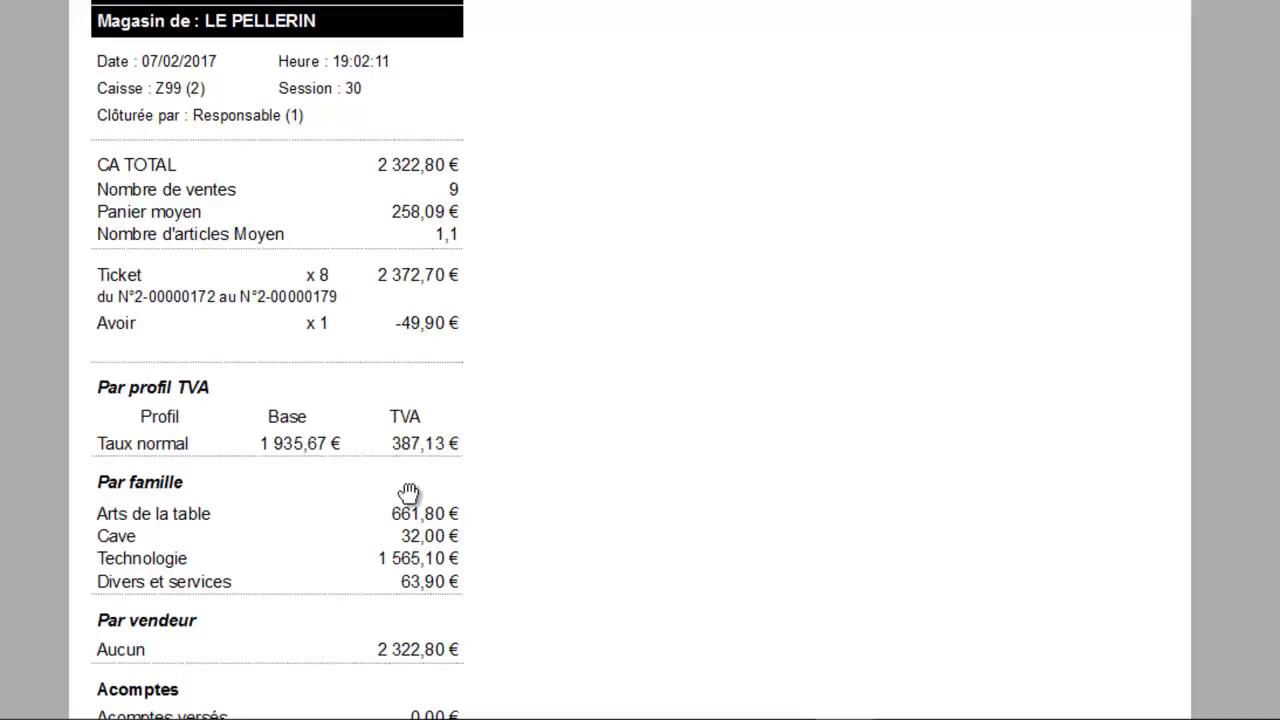
pyautogui.scroll(-6, 412, 490)
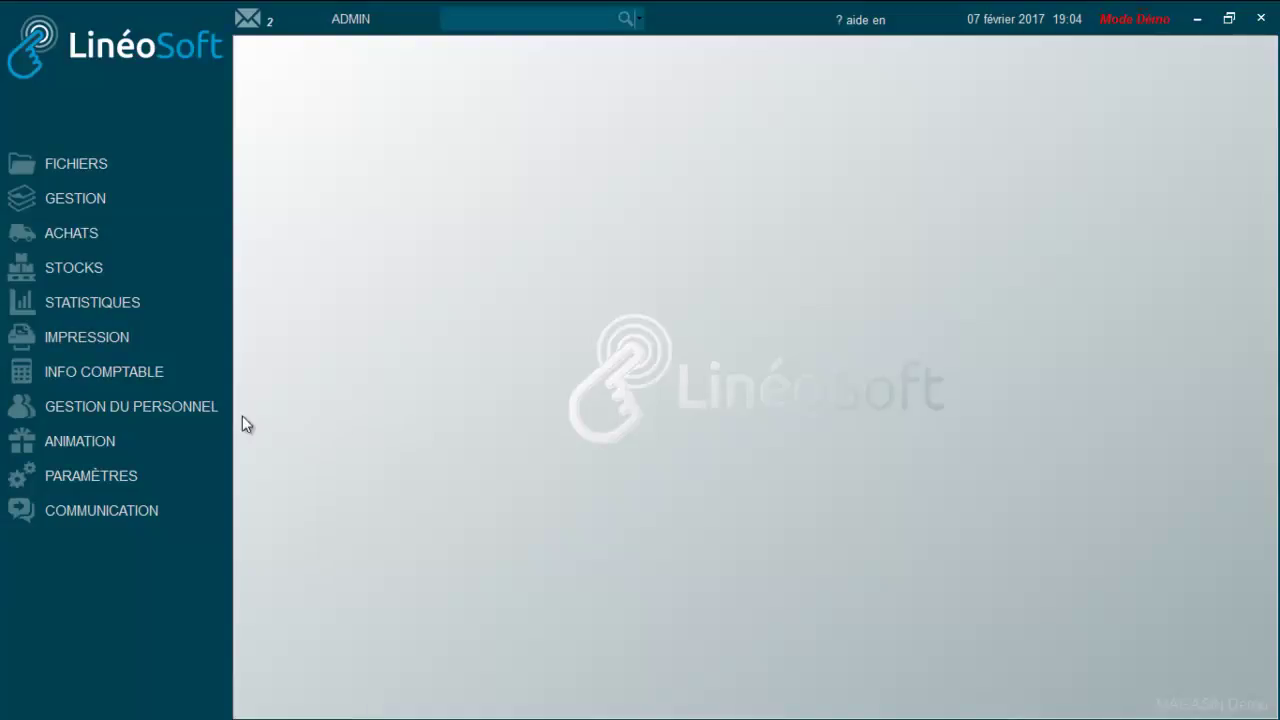
# Examine the January 2016 Fréquentation statistics by hour for Lundi and Samedi, and the sales statistics by Marque.
pyautogui.click(100, 305)
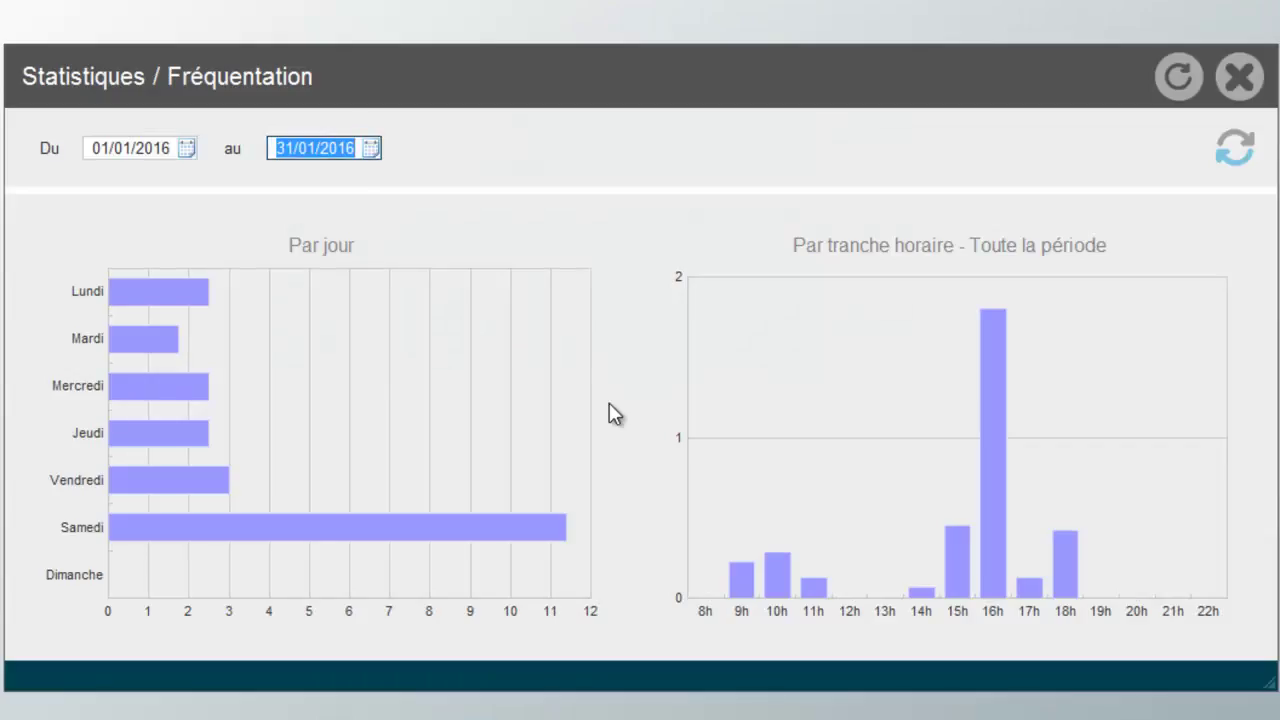
pyautogui.moveTo(168, 393)
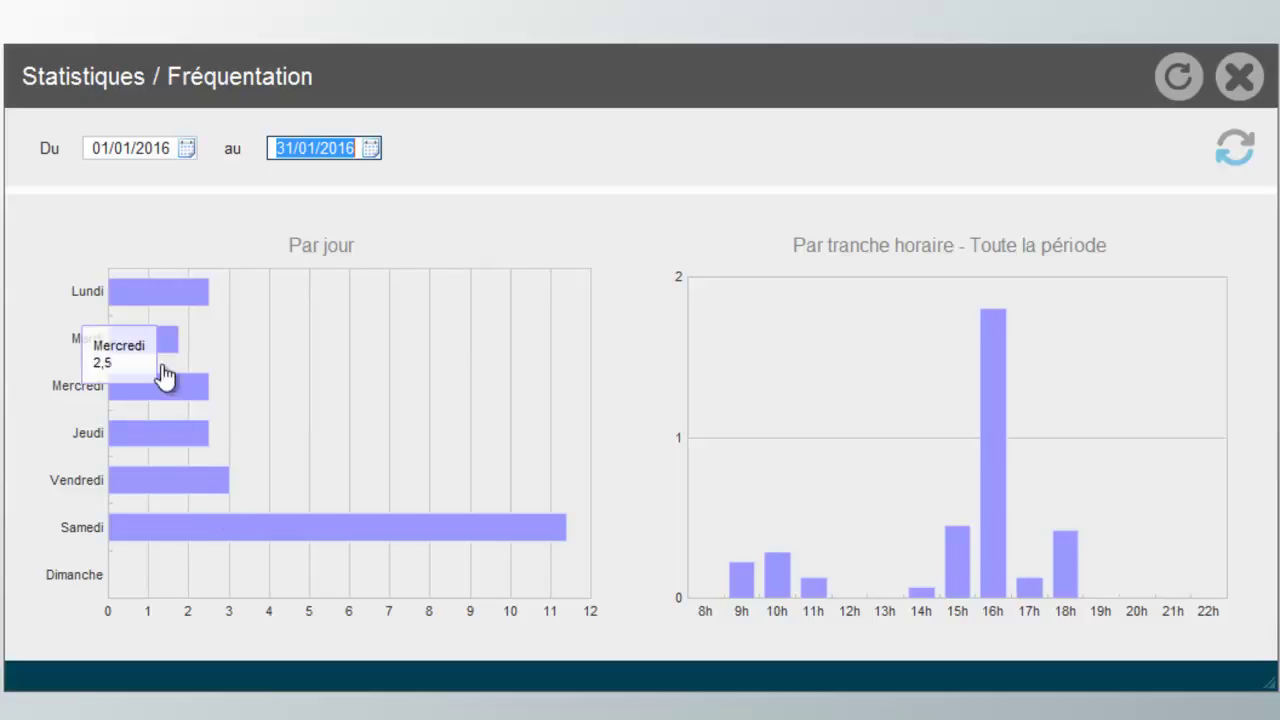
pyautogui.click(165, 300)
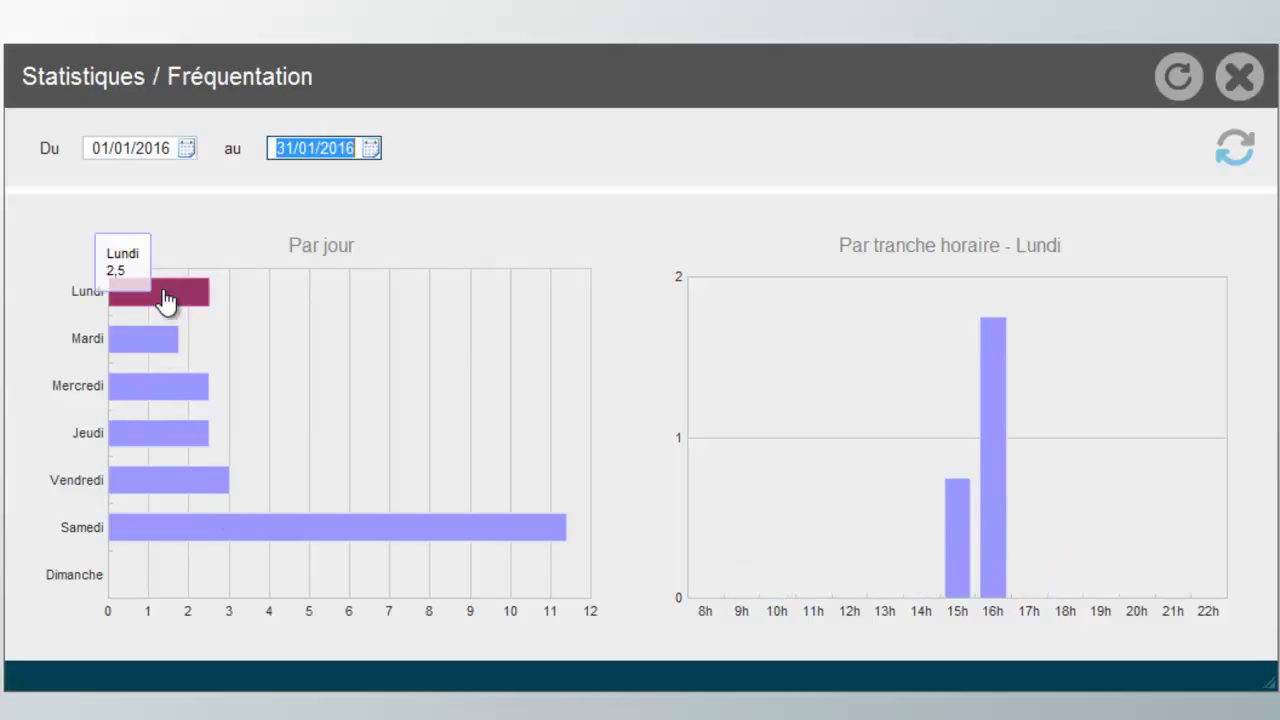
pyautogui.click(367, 536)
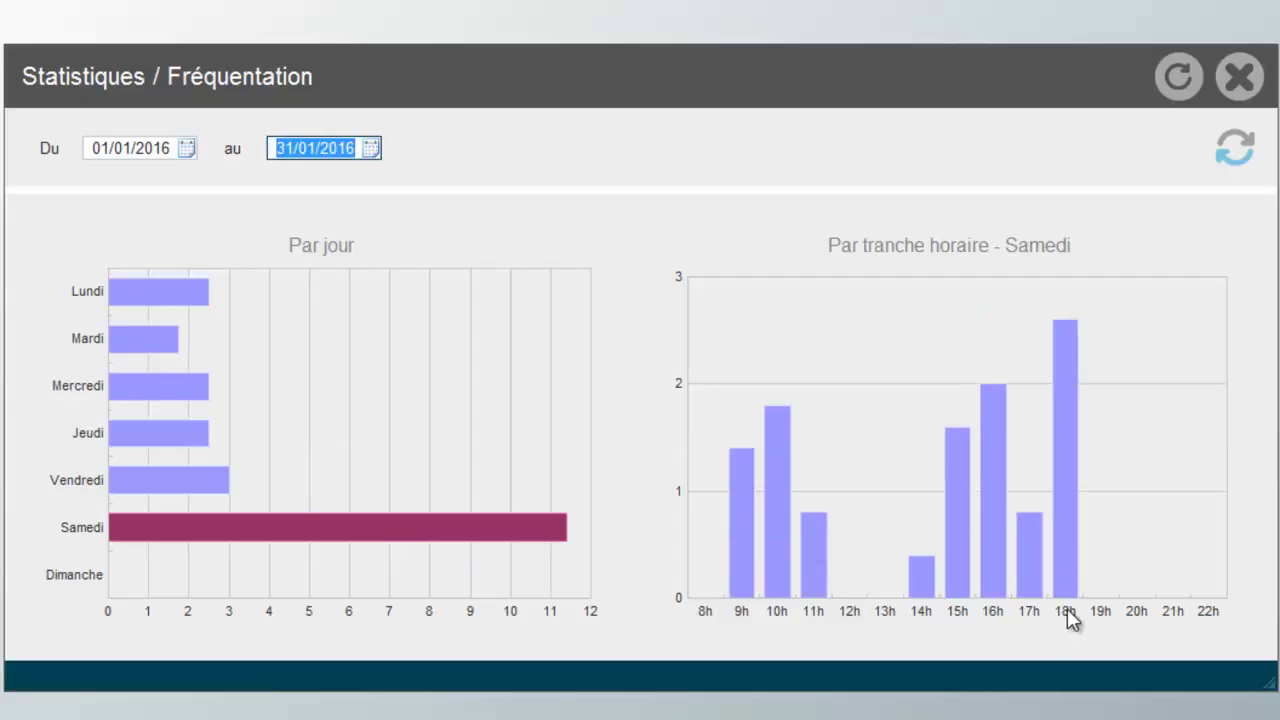
pyautogui.moveTo(1067, 607)
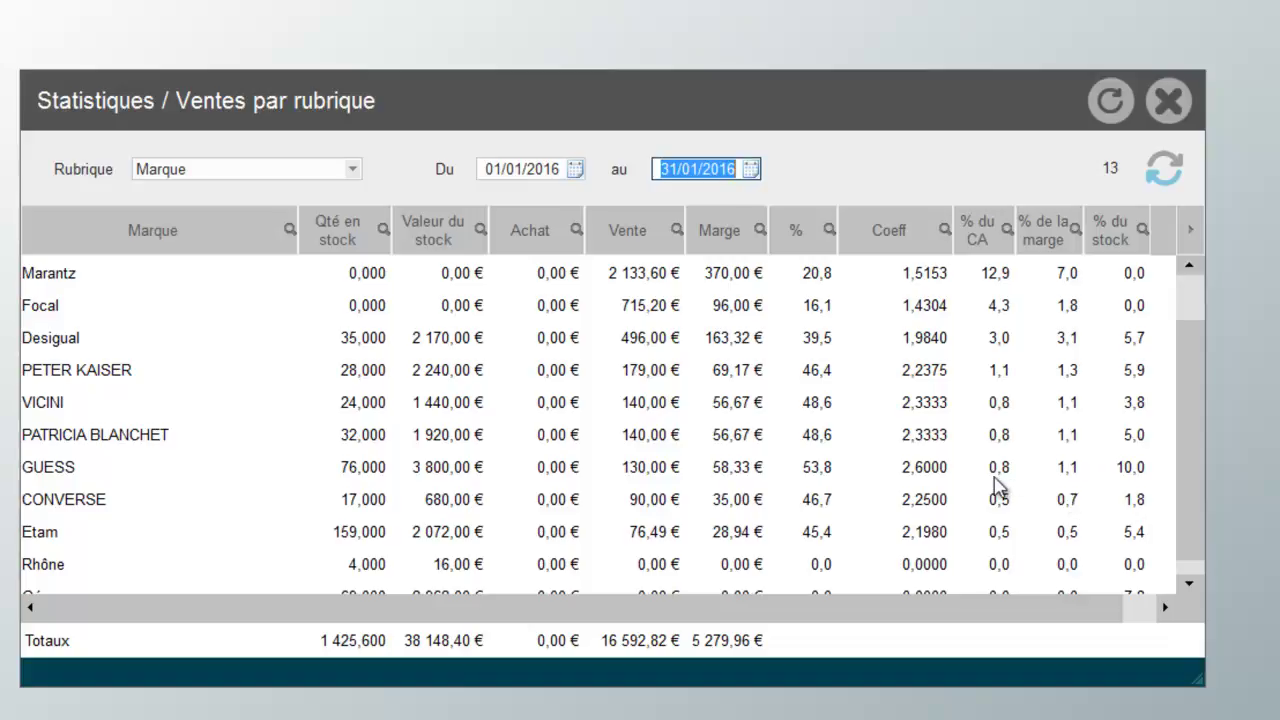
pyautogui.click(1128, 478)
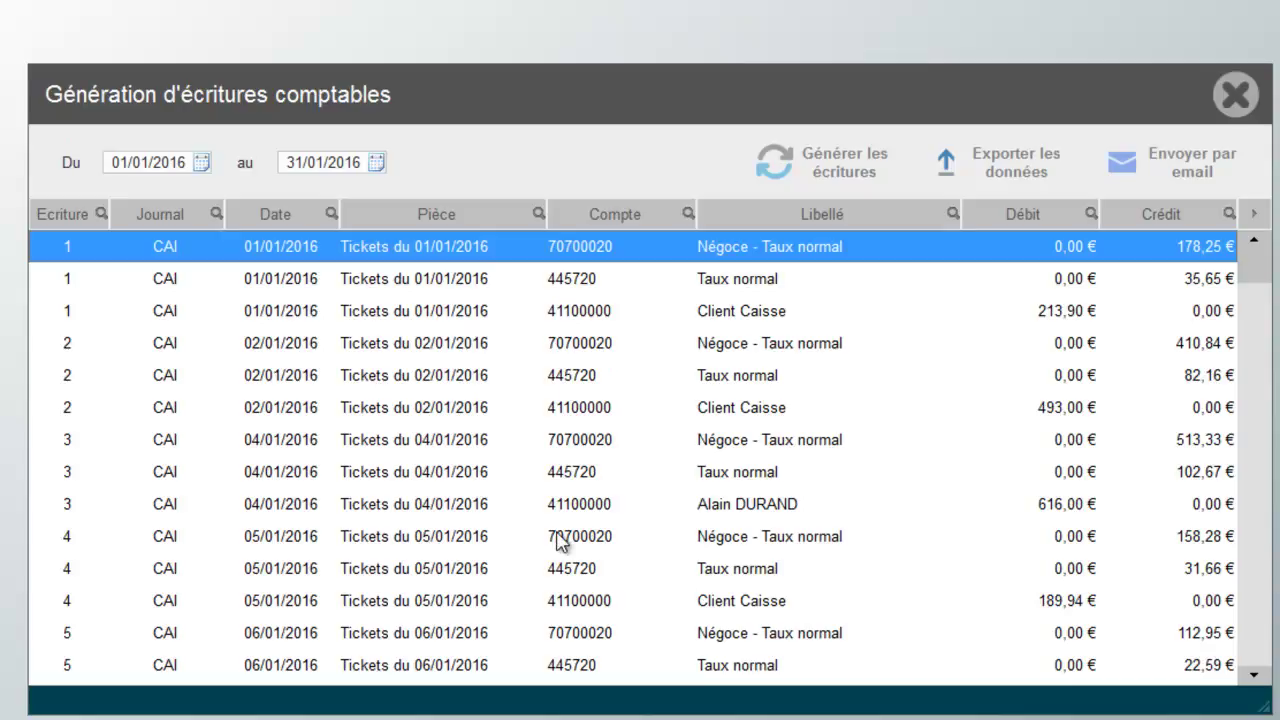
# Prepare an email for sending the accounting entries from 01/01/2016 to 31/01/2016.
pyautogui.click(1175, 165)
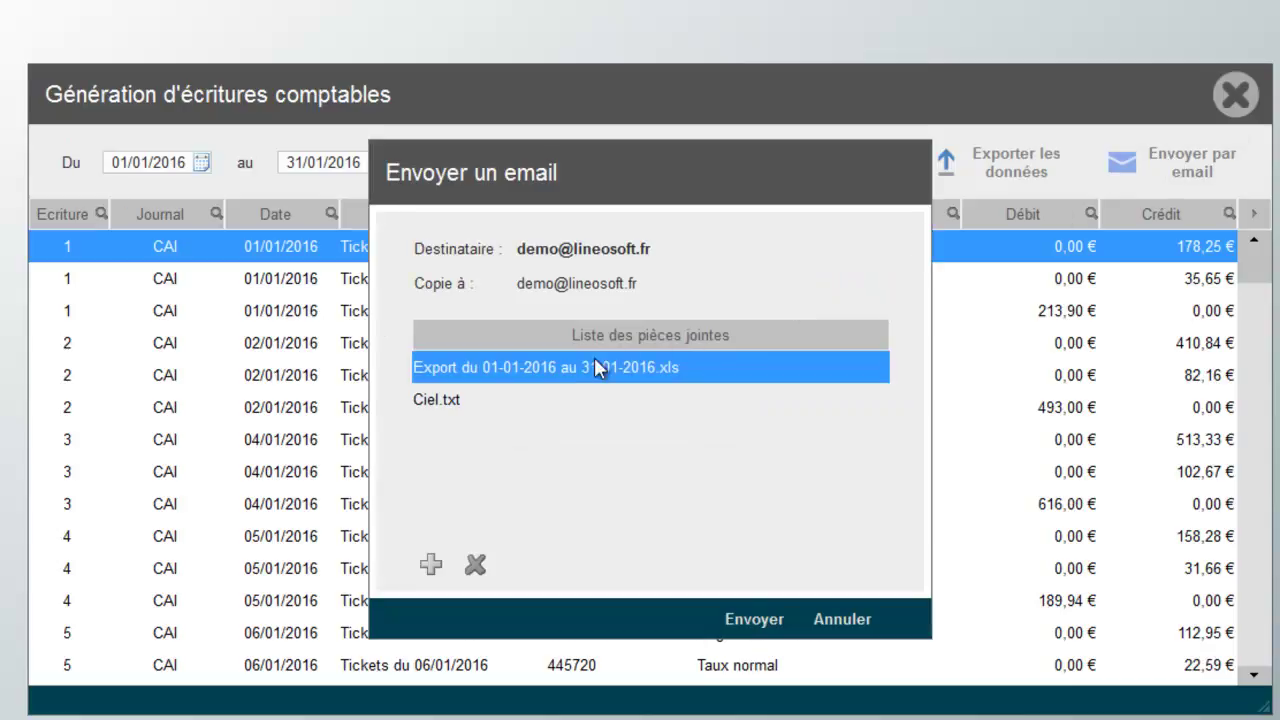